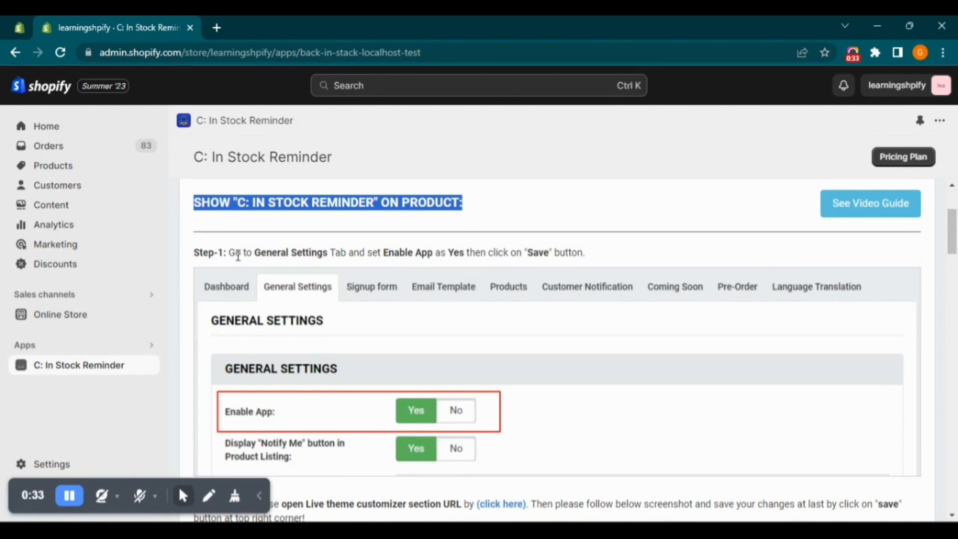
# Open the live theme customizer from the Step-2 link in the setup instructions and make sure the C: In Stock Reminder app embed is enabled
pyautogui.moveTo(229, 253); pyautogui.dragTo(575, 253)
pyautogui.scroll(-4, 477, 369)
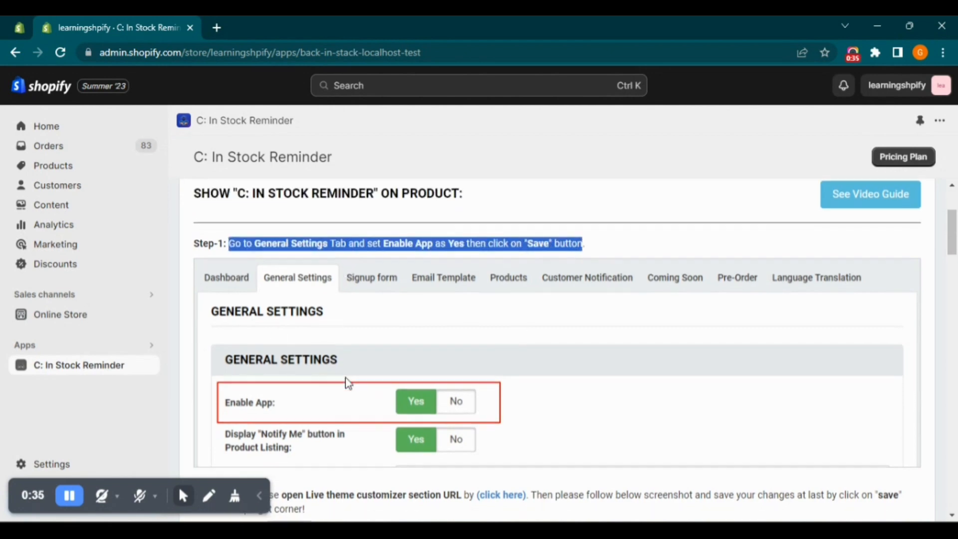
pyautogui.scroll(4, 409, 377)
pyautogui.scroll(-3, 348, 383)
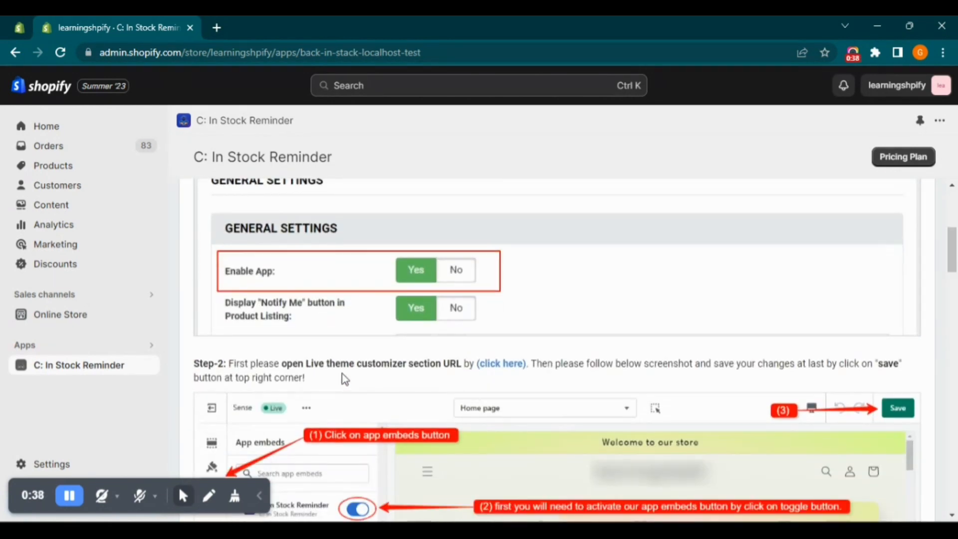
pyautogui.scroll(4, 339, 374)
pyautogui.scroll(-6, 339, 375)
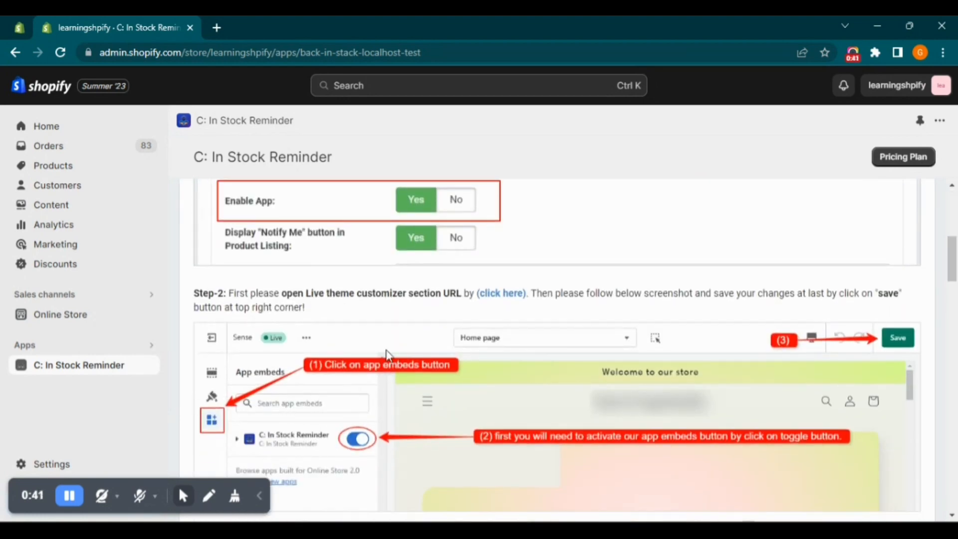
pyautogui.click(496, 293)
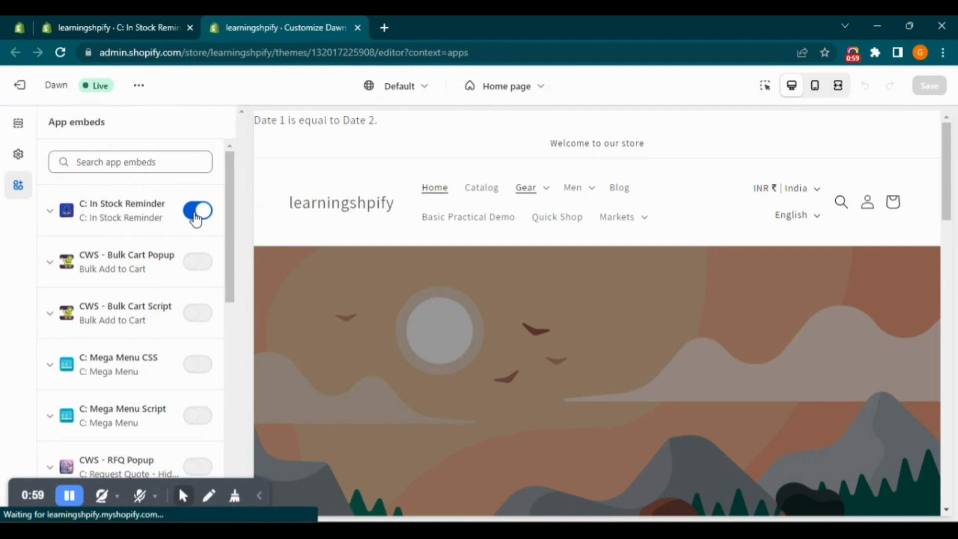
pyautogui.click(195, 215)
pyautogui.click(196, 218)
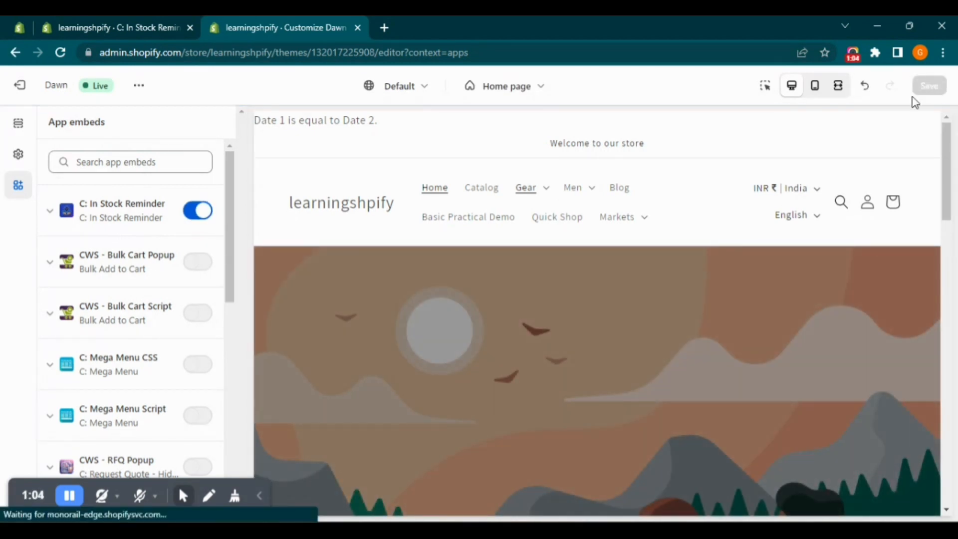
# Show the theme's sections and switch the editor from the home page to the Default product template
pyautogui.click(18, 124)
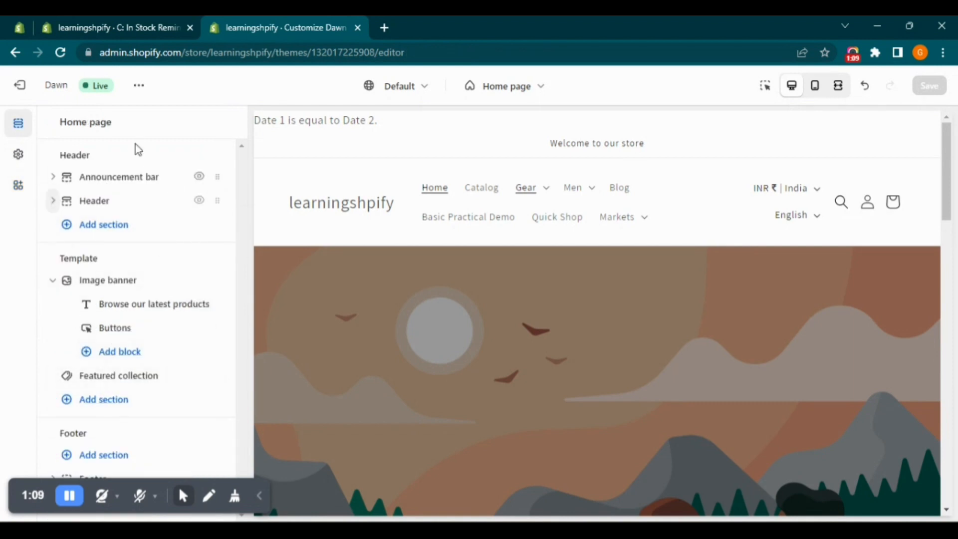
pyautogui.click(517, 90)
pyautogui.click(466, 189)
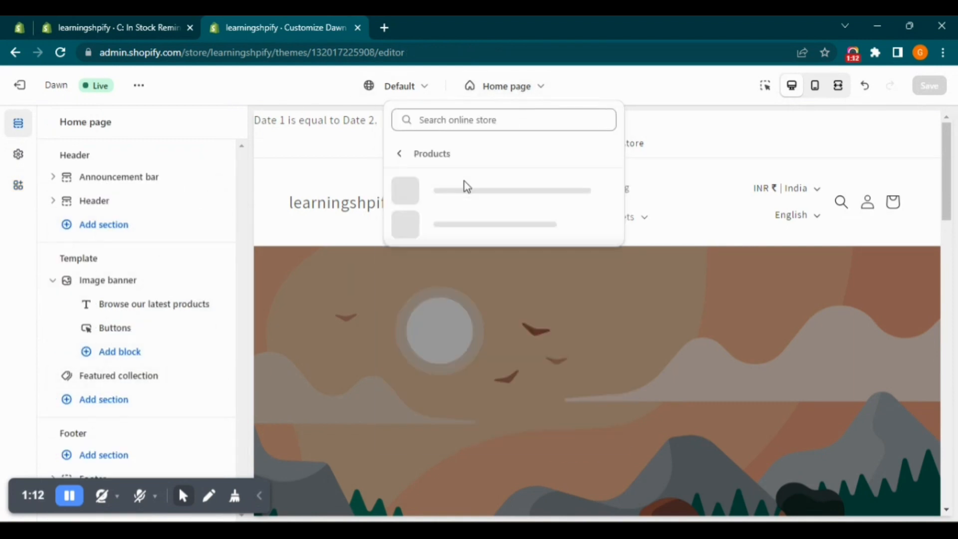
pyautogui.click(464, 187)
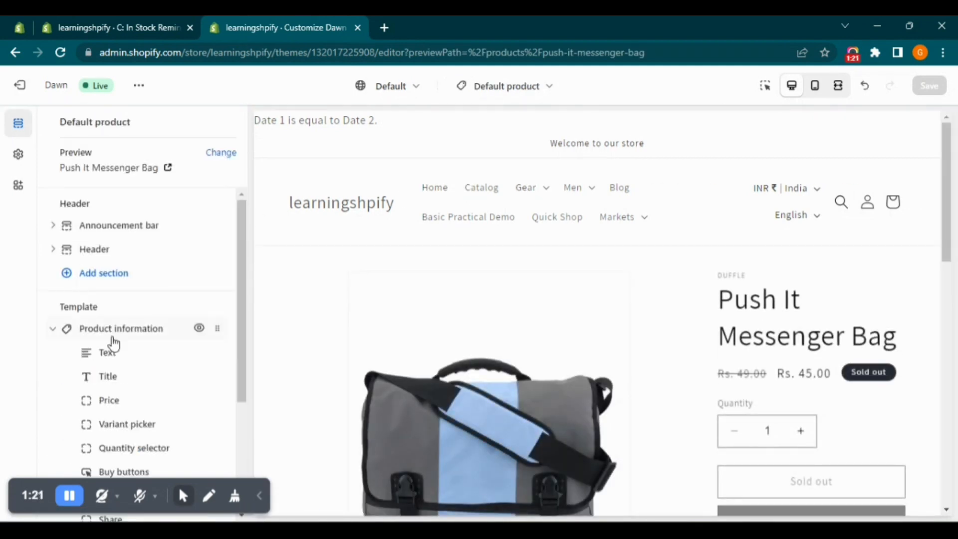
# Add the C: In Stock Reminder Pre-order Button app block to the Product information section
pyautogui.scroll(-4, 100, 273)
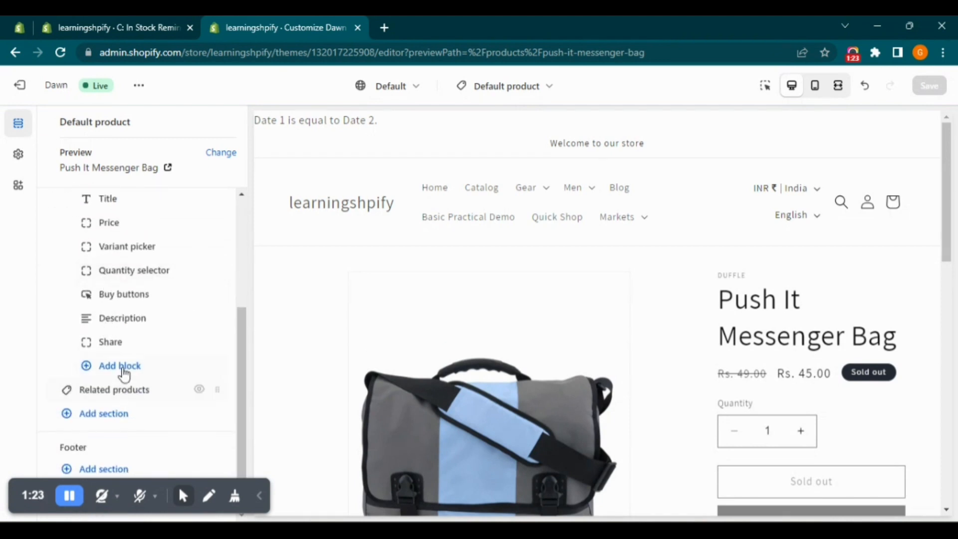
pyautogui.click(123, 371)
pyautogui.scroll(-4, 291, 395)
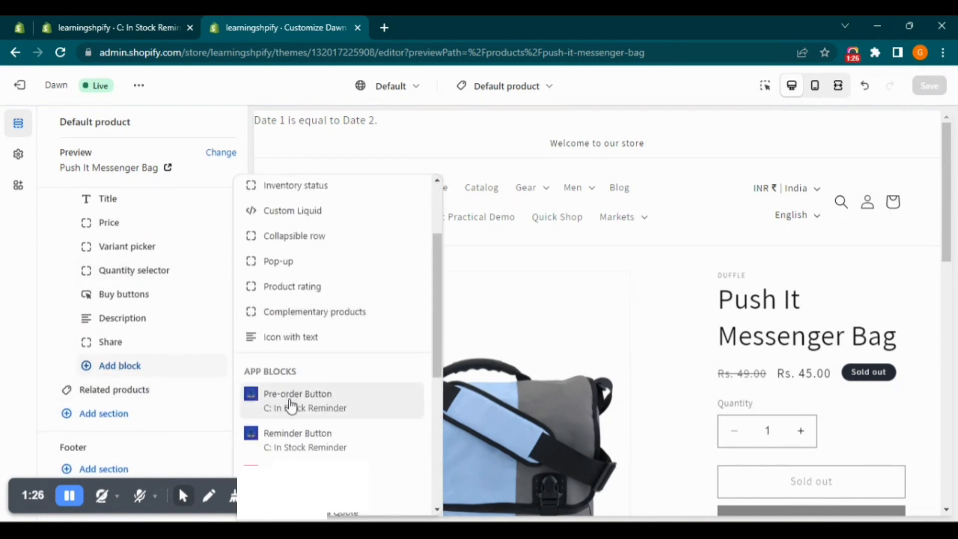
pyautogui.click(292, 406)
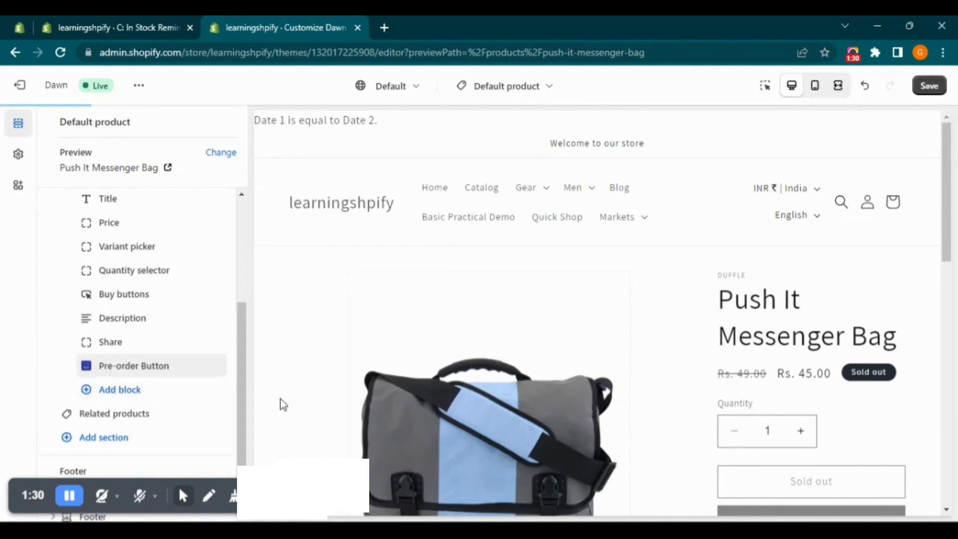
# Add the C: In Stock Reminder Reminder Button app block to the Product information section
pyautogui.click(161, 392)
pyautogui.scroll(-2, 304, 379)
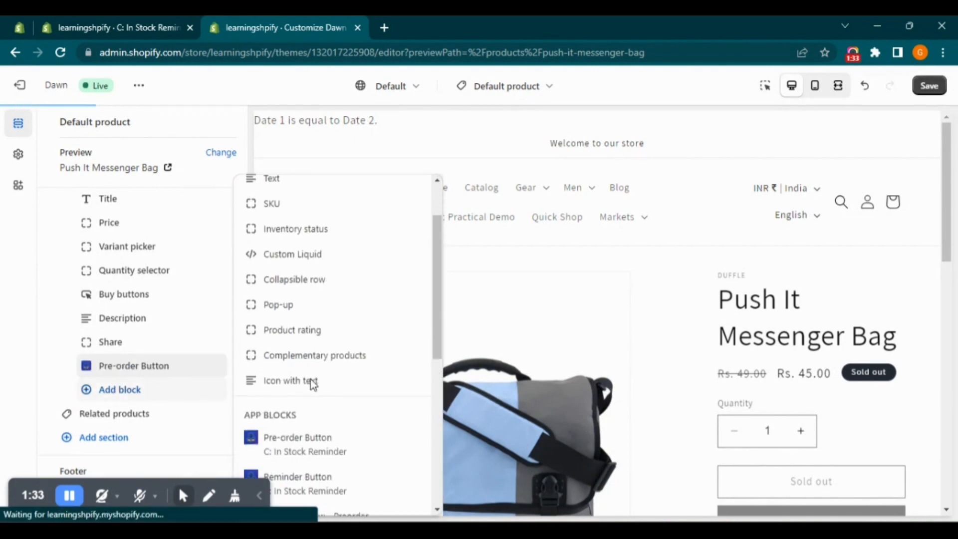
pyautogui.scroll(-1, 321, 479)
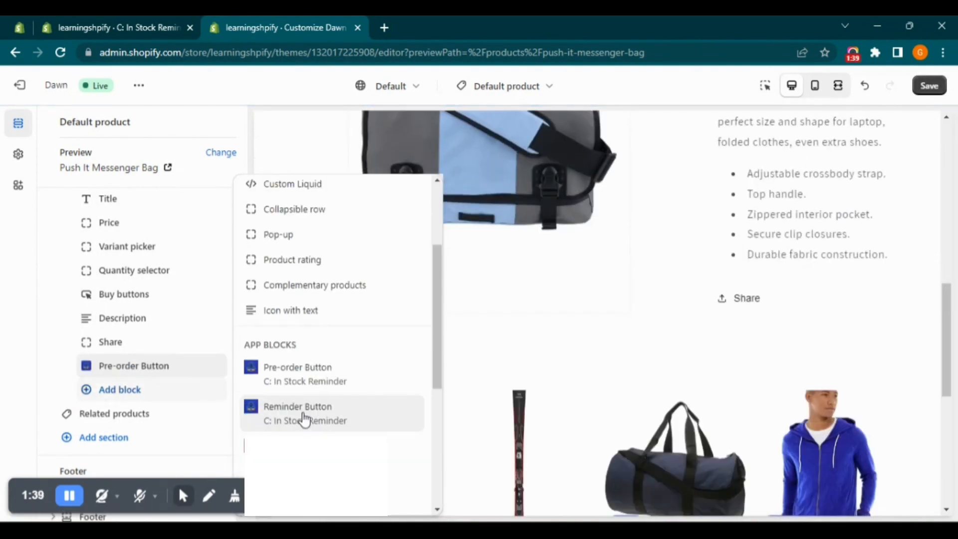
pyautogui.click(305, 419)
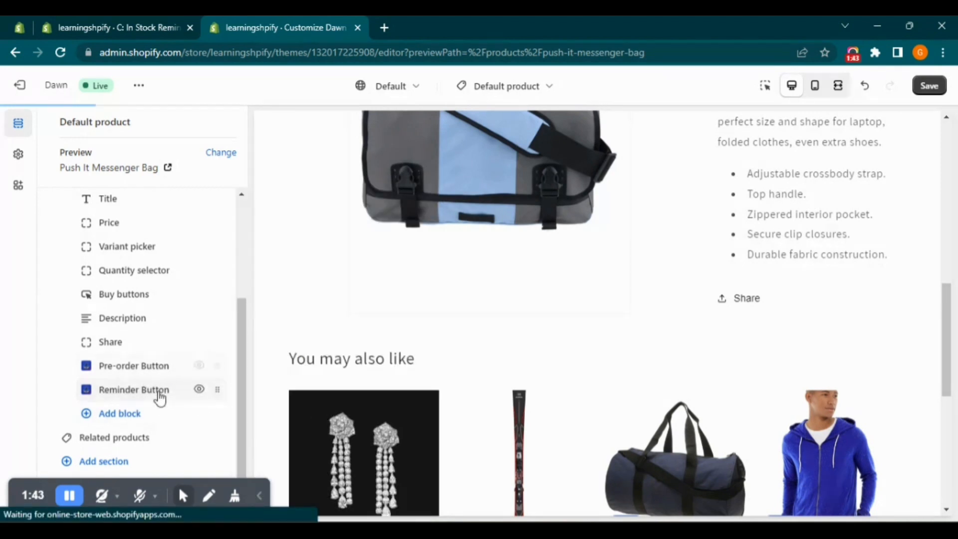
# Move the Pre-order Button and Reminder Button blocks directly above Buy buttons and save the theme
pyautogui.moveTo(218, 366); pyautogui.dragTo(215, 301)
pyautogui.moveTo(216, 387); pyautogui.dragTo(214, 316)
pyautogui.click(916, 89)
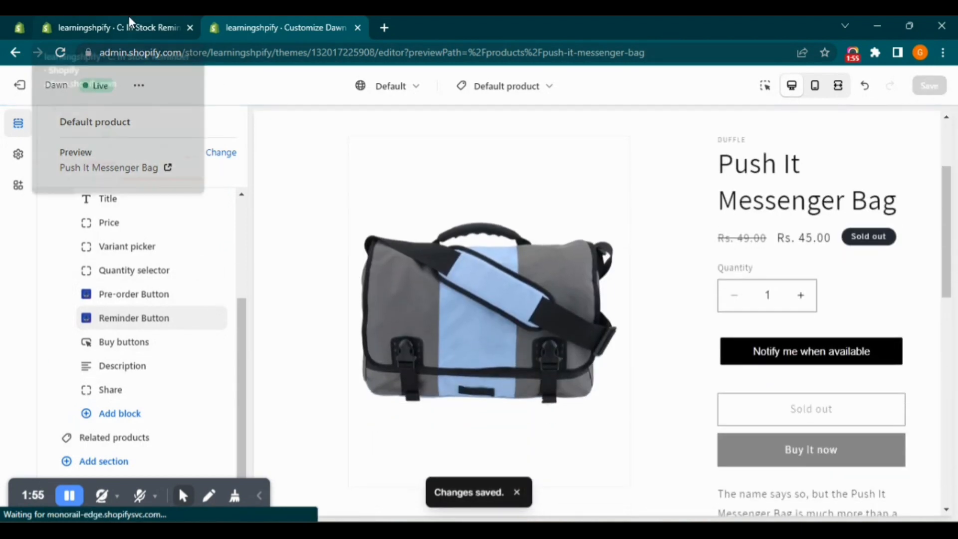
# Check Step-3 in the Notepad setup notes and open General Settings in the C: In Stock Reminder app admin
pyautogui.click(127, 16)
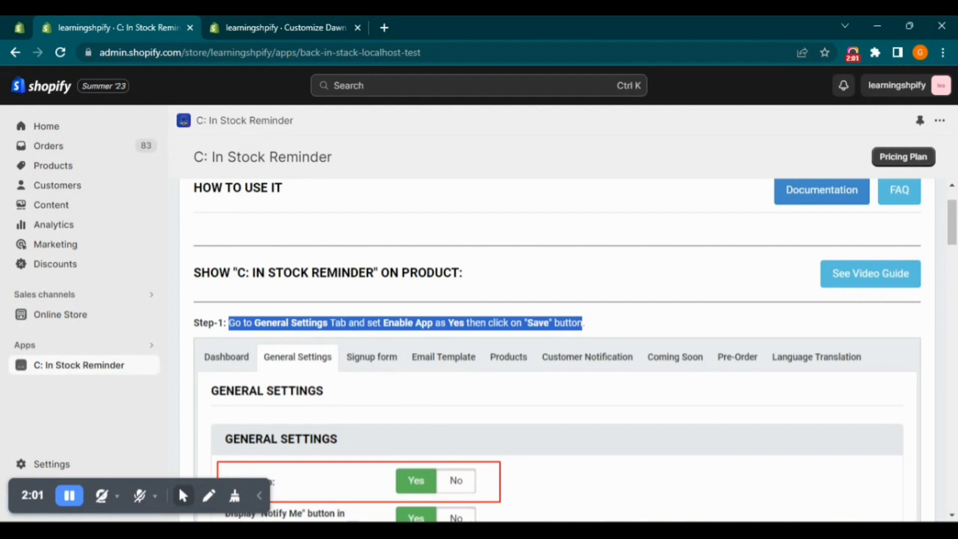
pyautogui.hotkey('alt', 'Tab')
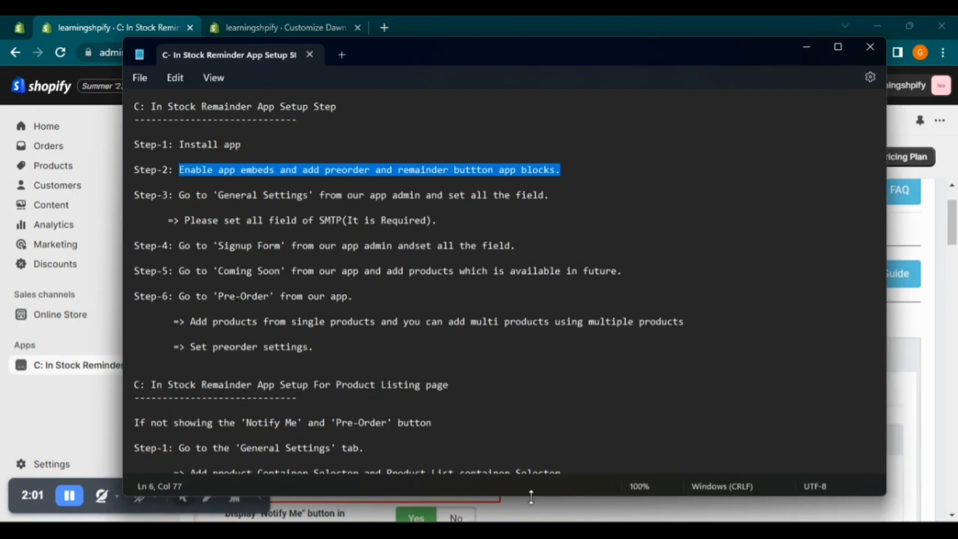
pyautogui.moveTo(181, 195); pyautogui.dragTo(554, 195)
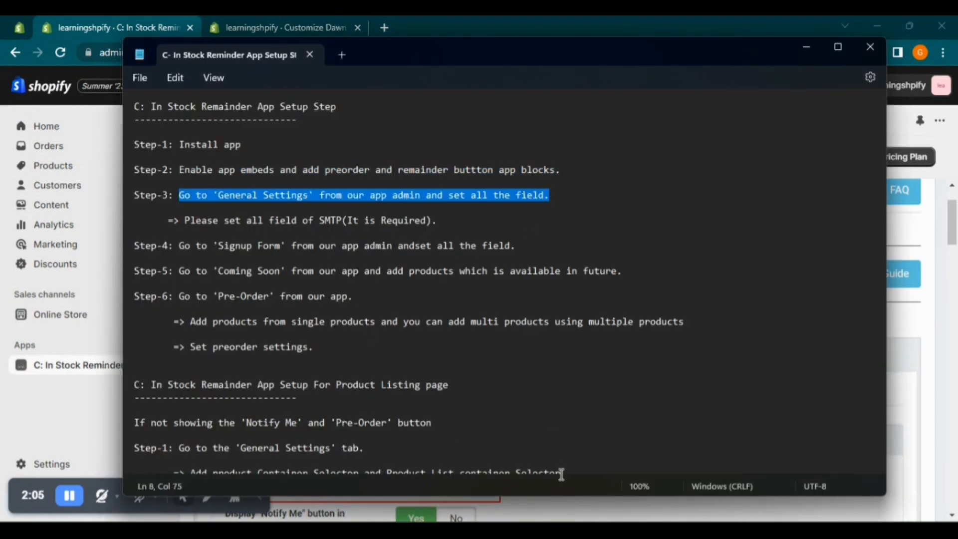
pyautogui.click(589, 530)
pyautogui.scroll(2, 258, 247)
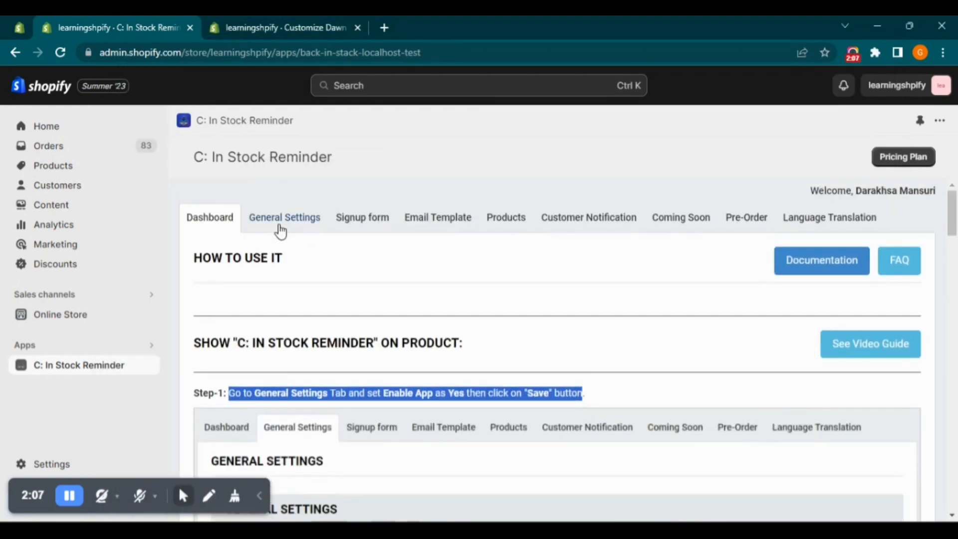
pyautogui.click(283, 218)
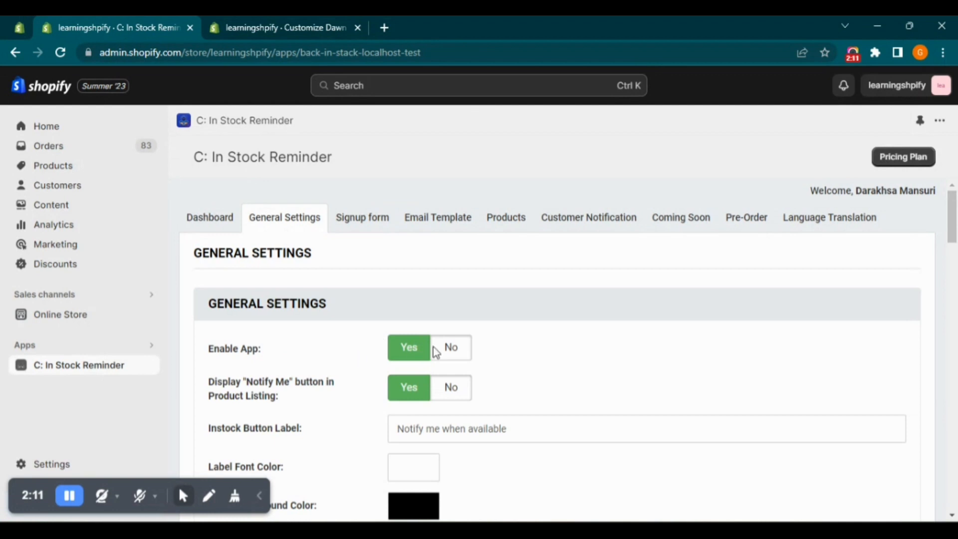
# Set Enable App and Display "Notify Me" button in Product Listing to Yes
pyautogui.moveTo(212, 354); pyautogui.dragTo(331, 349)
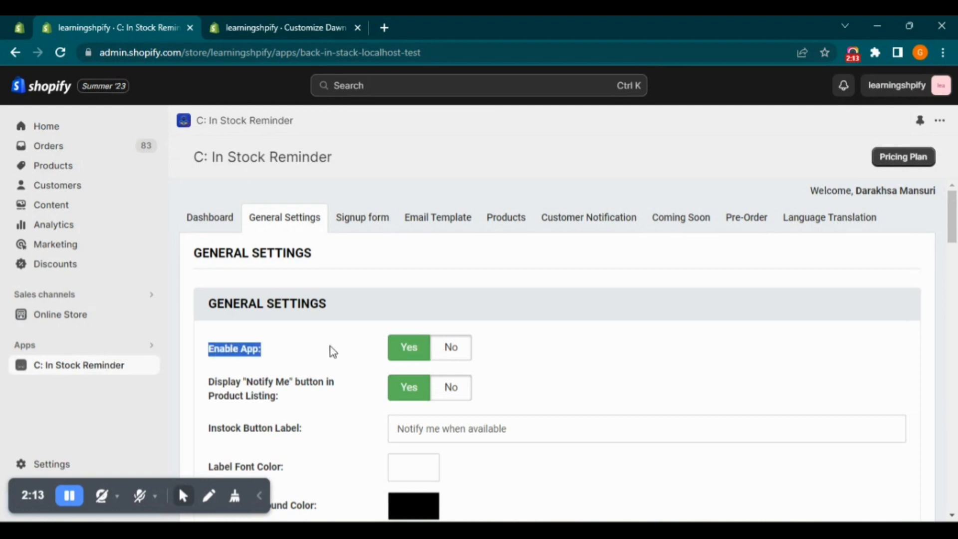
pyautogui.click(412, 351)
pyautogui.click(412, 351)
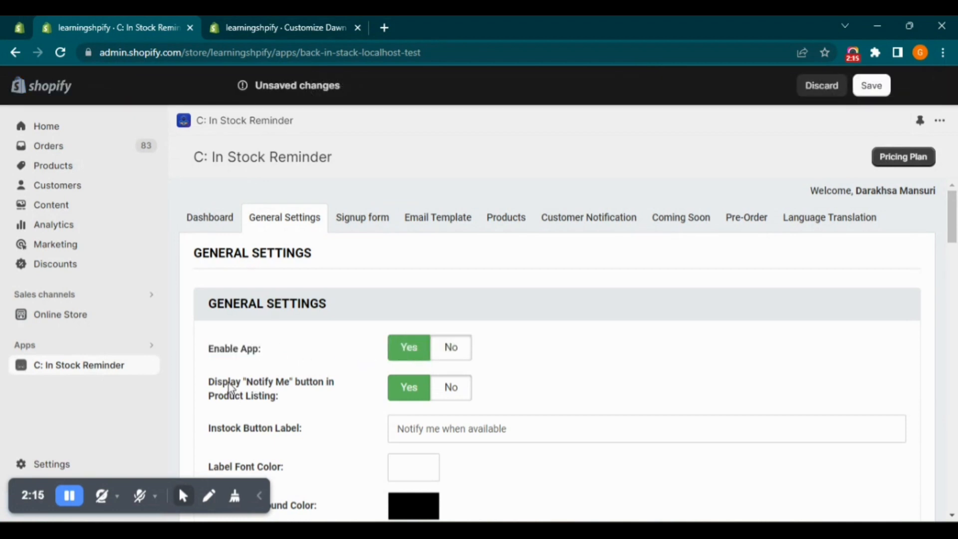
pyautogui.scroll(-3, 241, 267)
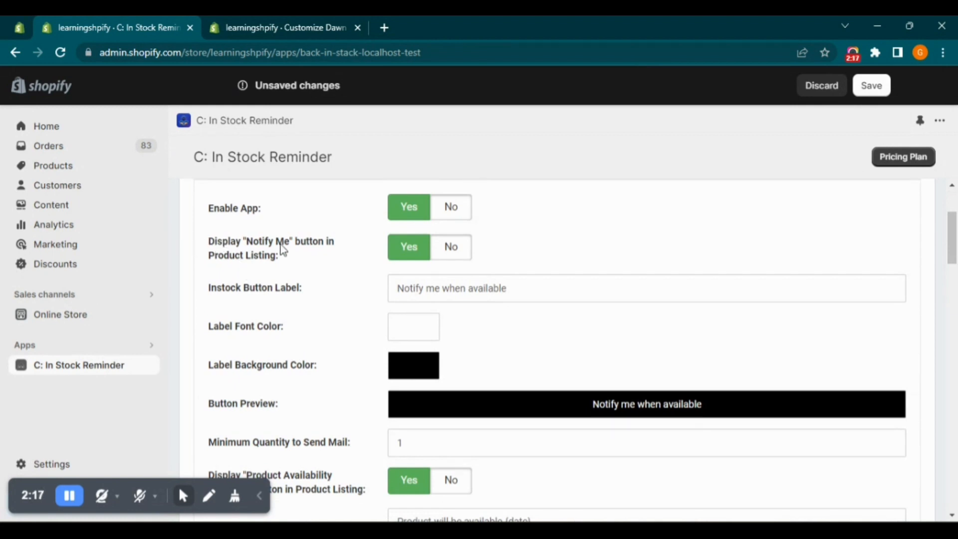
pyautogui.moveTo(295, 262); pyautogui.dragTo(222, 249)
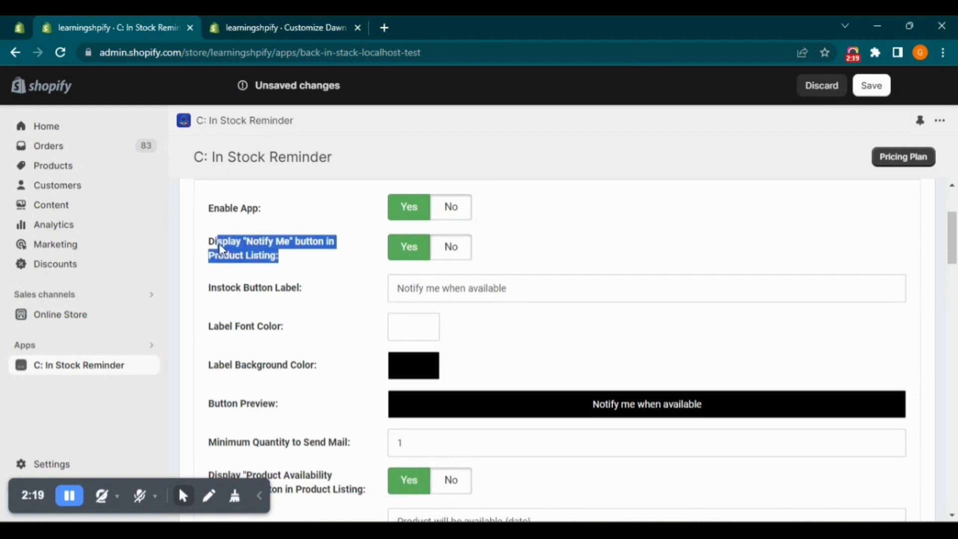
pyautogui.click(395, 250)
pyautogui.click(394, 252)
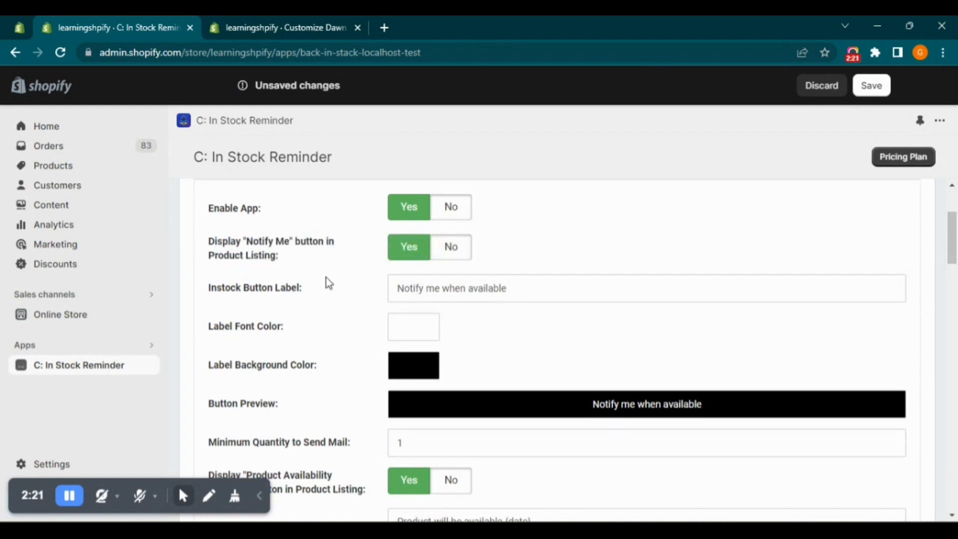
# Review the in-stock button label, product availability message, Coming Soon label and container selector settings
pyautogui.moveTo(392, 290); pyautogui.dragTo(427, 327)
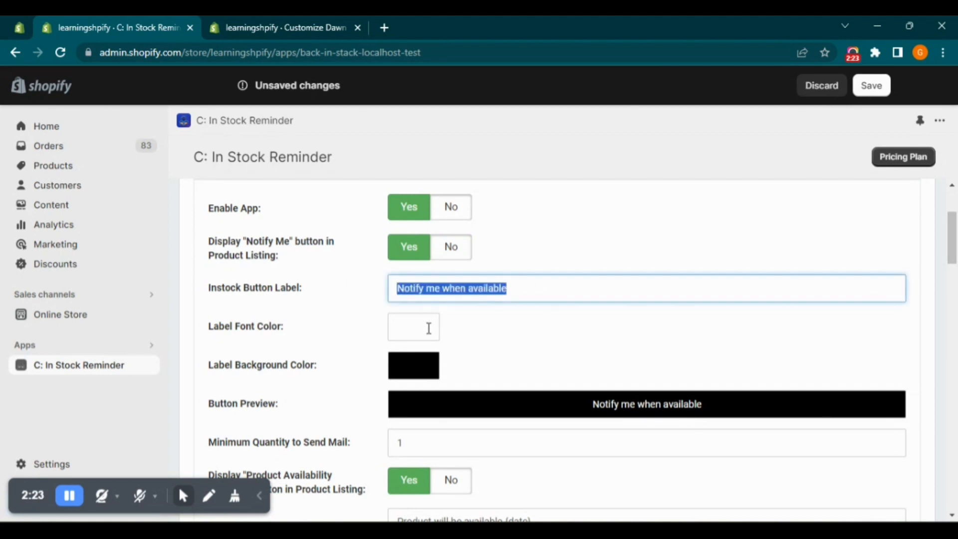
pyautogui.click(355, 334)
pyautogui.scroll(-3, 372, 349)
pyautogui.scroll(-2, 372, 348)
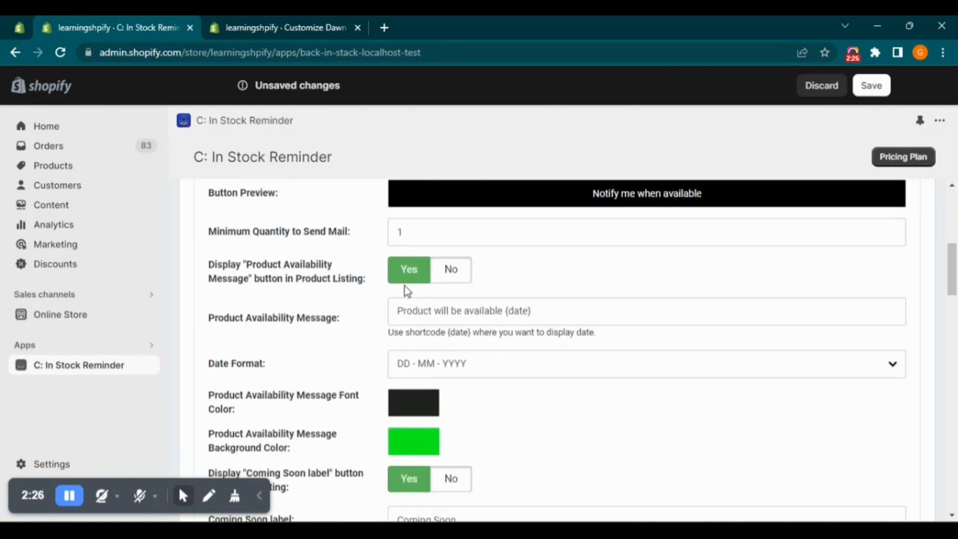
pyautogui.scroll(-4, 369, 351)
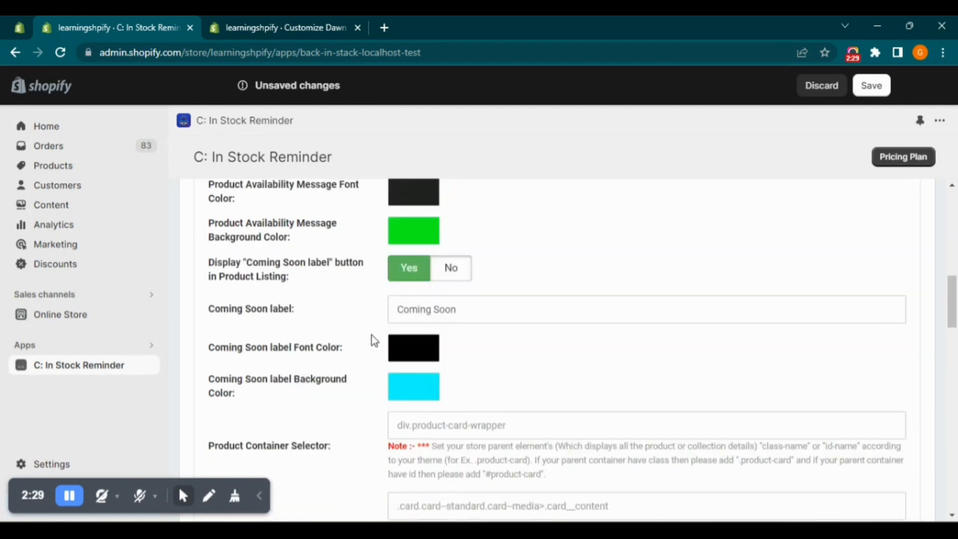
pyautogui.scroll(1, 373, 340)
pyautogui.scroll(-6, 427, 319)
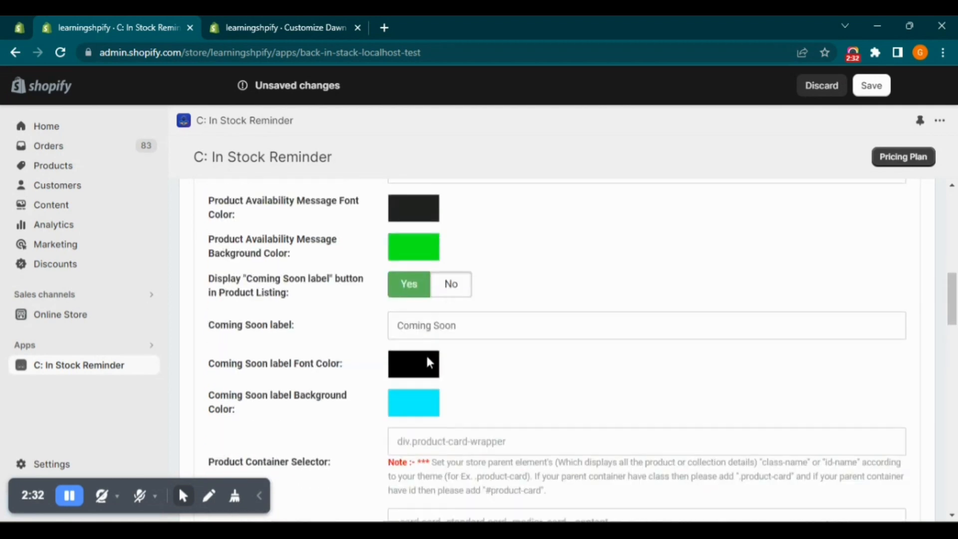
pyautogui.scroll(-10, 433, 324)
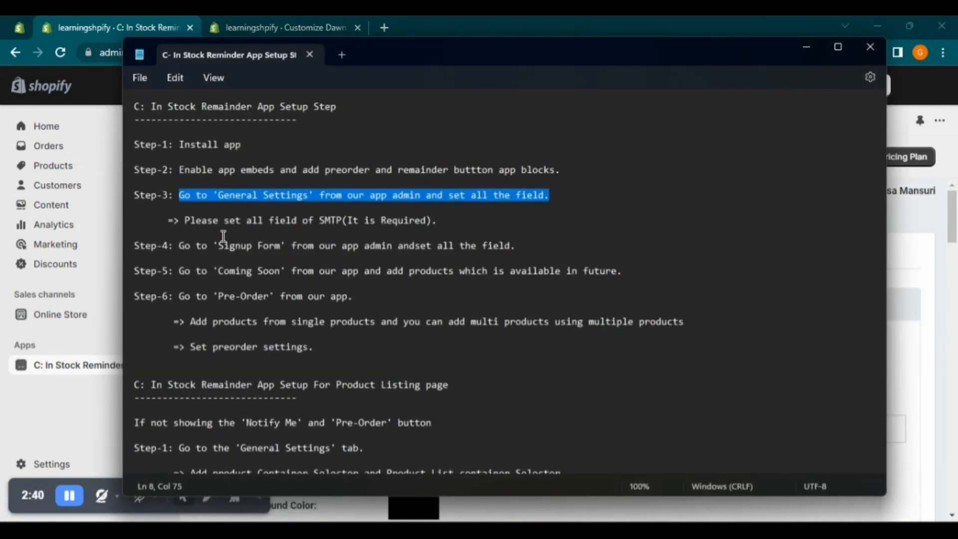
# Read the SMTP requirement in the Notepad setup notes and the important notice under SMTP Configuration in the app
pyautogui.moveTo(188, 220); pyautogui.dragTo(455, 220)
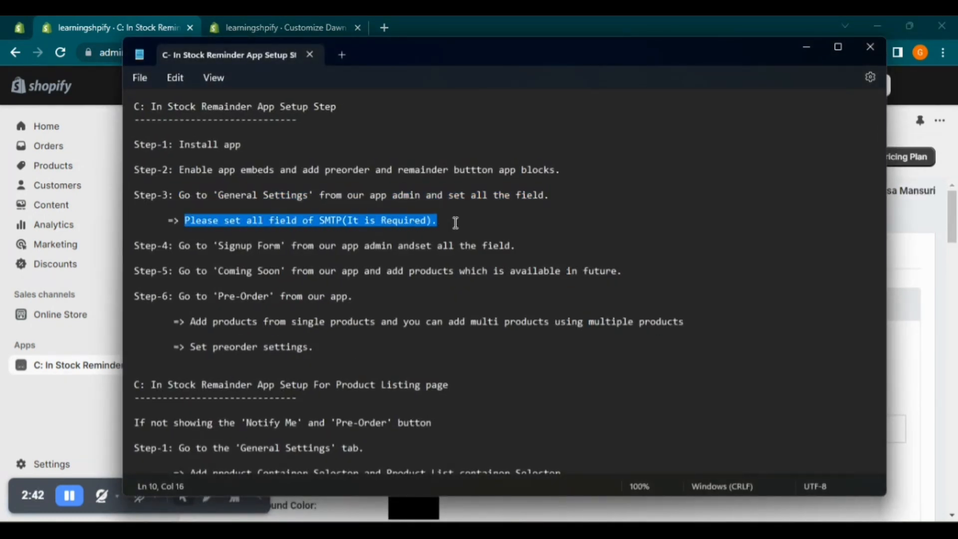
pyautogui.hotkey('alt', 'Tab')
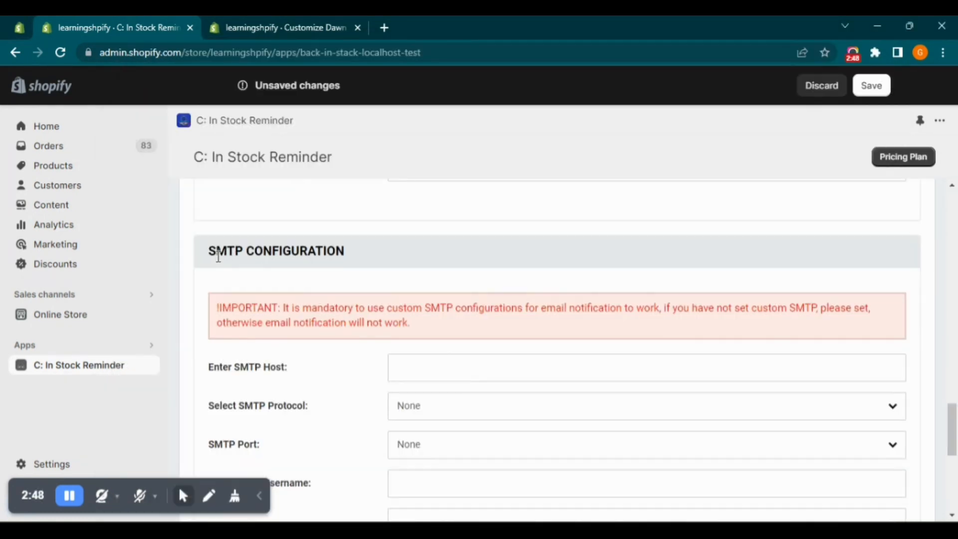
pyautogui.moveTo(219, 308); pyautogui.dragTo(424, 335)
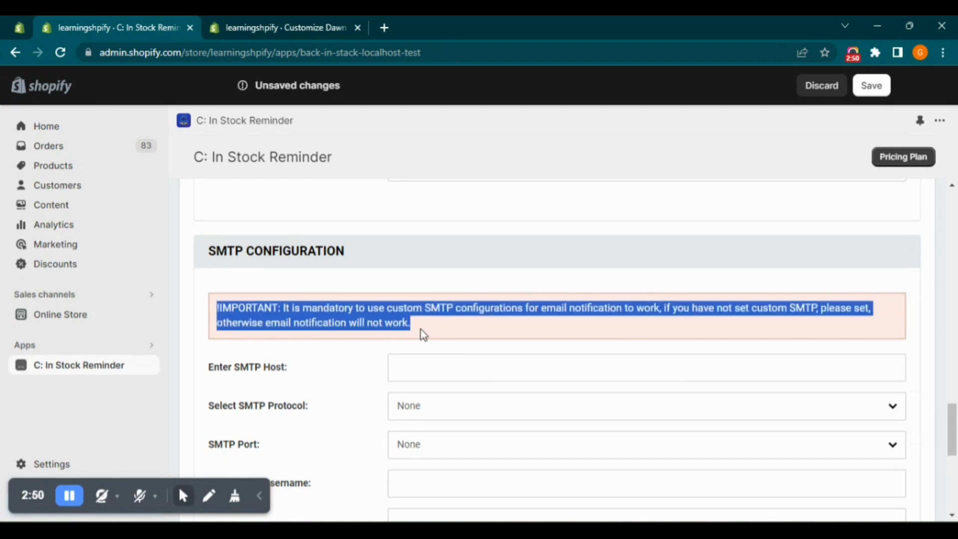
pyautogui.click(450, 329)
pyautogui.scroll(-3, 451, 330)
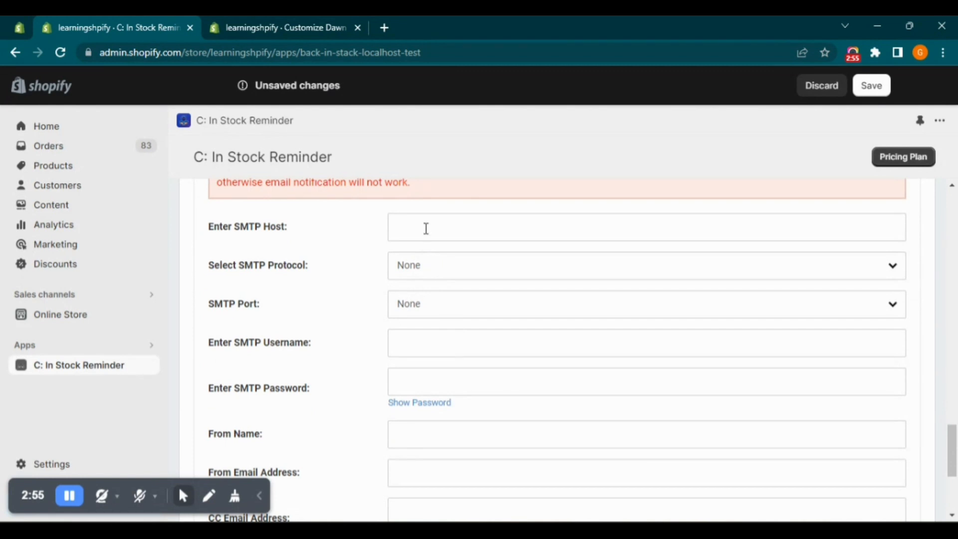
# Fill in the SMTP Host field of the SMTP configuration with the sample e-mail address
pyautogui.click(427, 228)
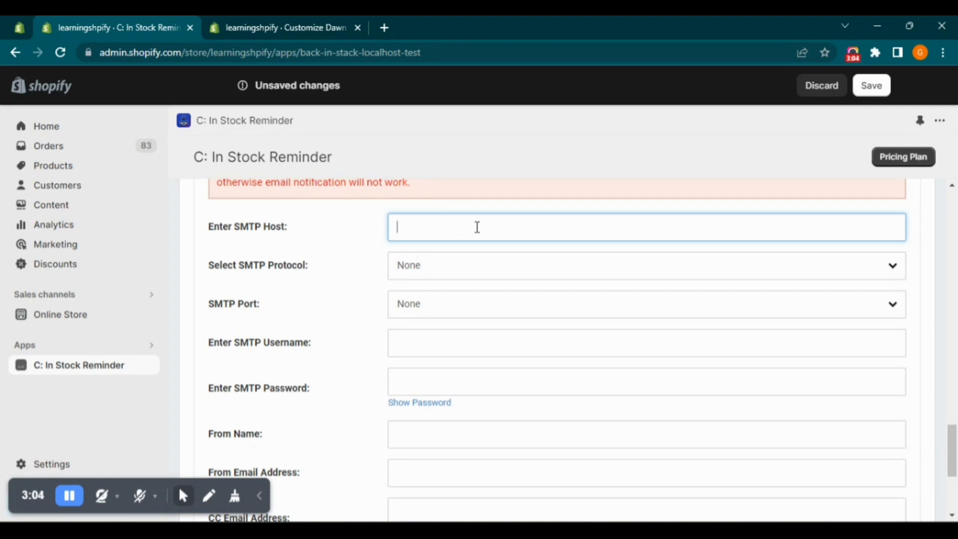
pyautogui.write('yourema')
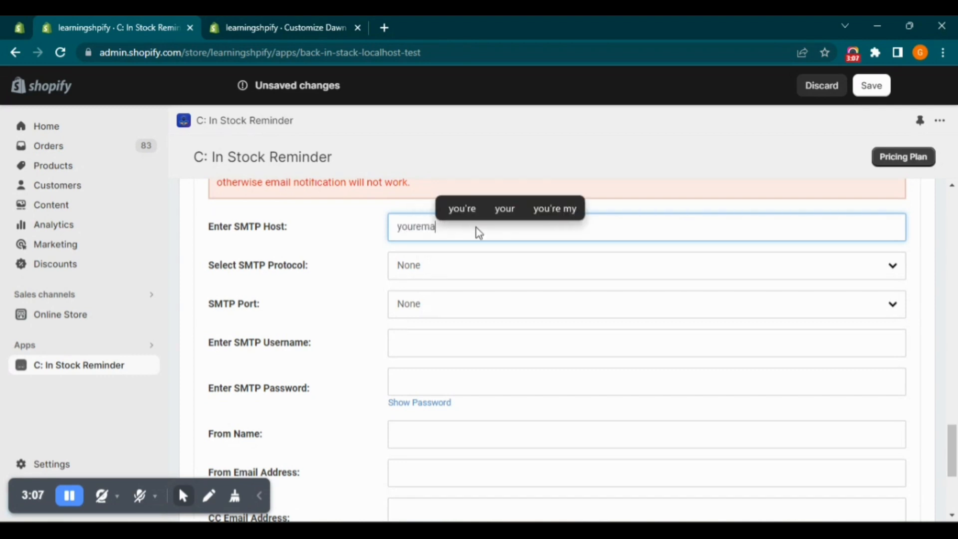
pyautogui.write('il@')
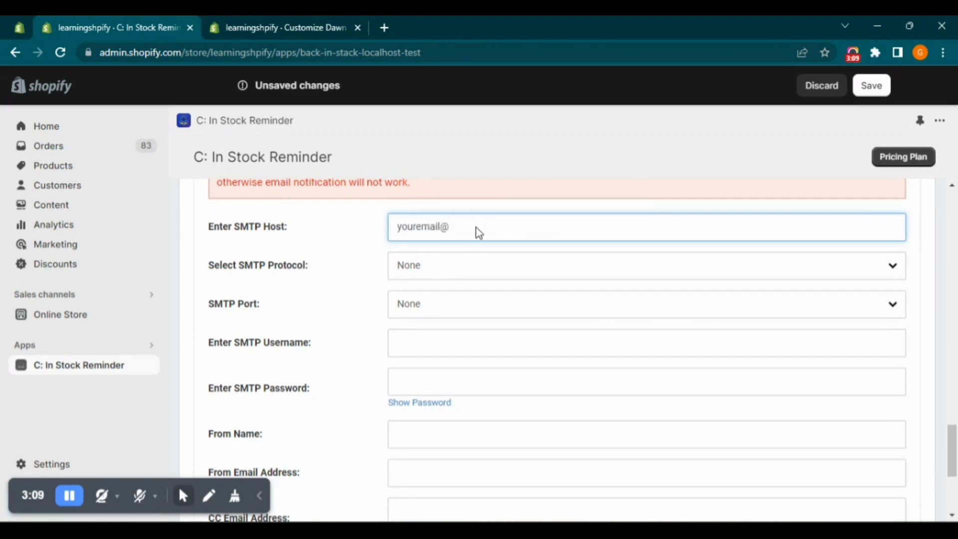
pyautogui.write('gmail.com')
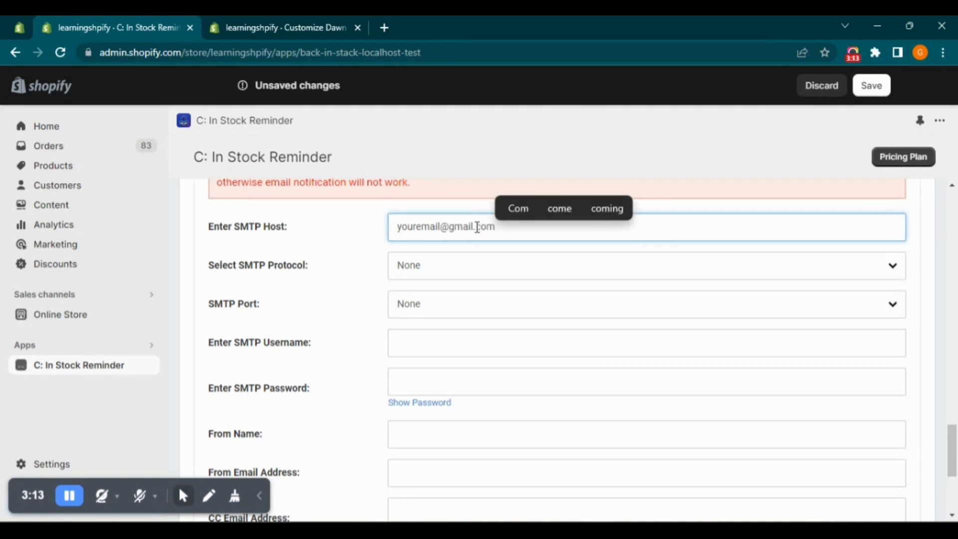
pyautogui.press('Tab')
# Set the SMTP protocol to SSL and the SMTP port to 587
pyautogui.click(434, 264)
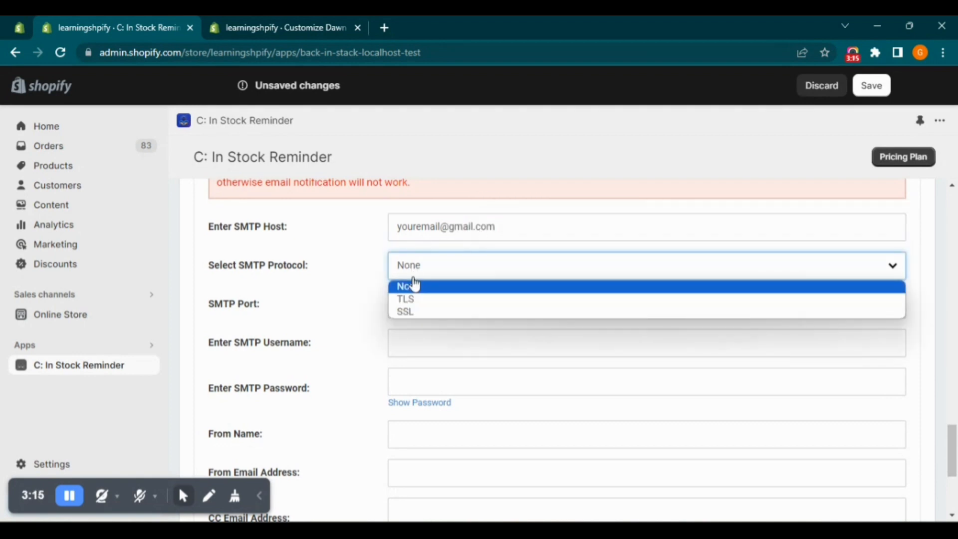
pyautogui.click(425, 312)
pyautogui.click(422, 304)
pyautogui.click(434, 338)
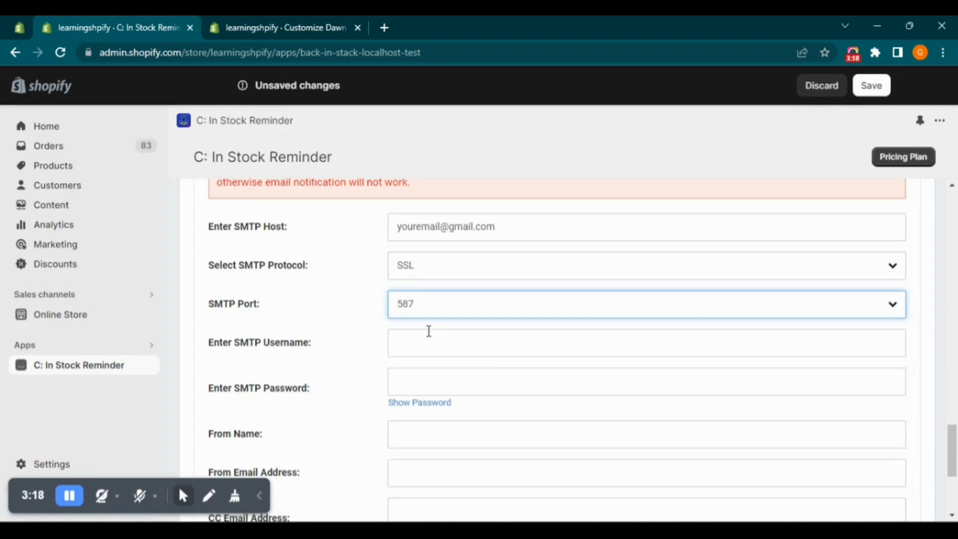
# Copy the SMTP Host entry into the SMTP Username field and enter the SMTP password
pyautogui.click(423, 345)
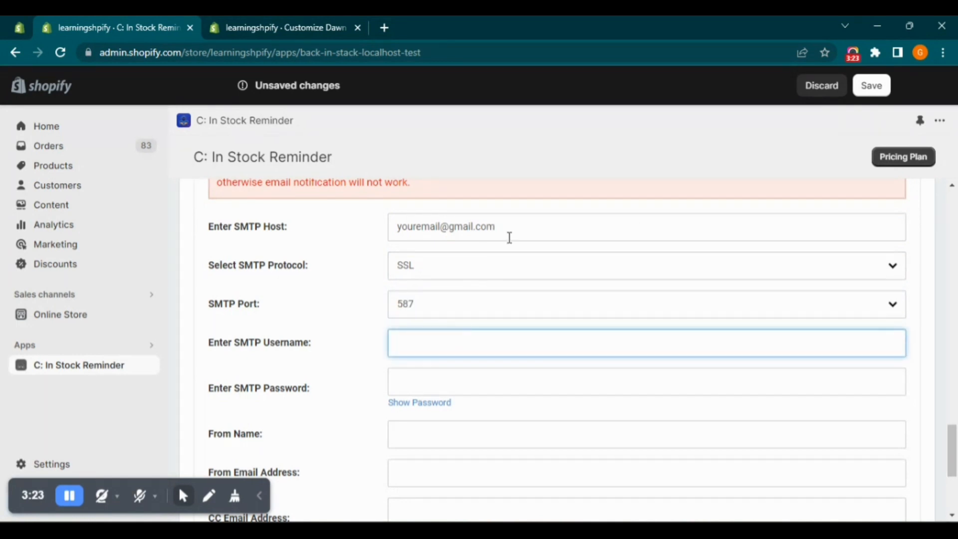
pyautogui.moveTo(510, 238); pyautogui.dragTo(365, 218)
pyautogui.hotkey('ctrl', 'c')
pyautogui.click(441, 343)
pyautogui.hotkey('ctrl', 'v')
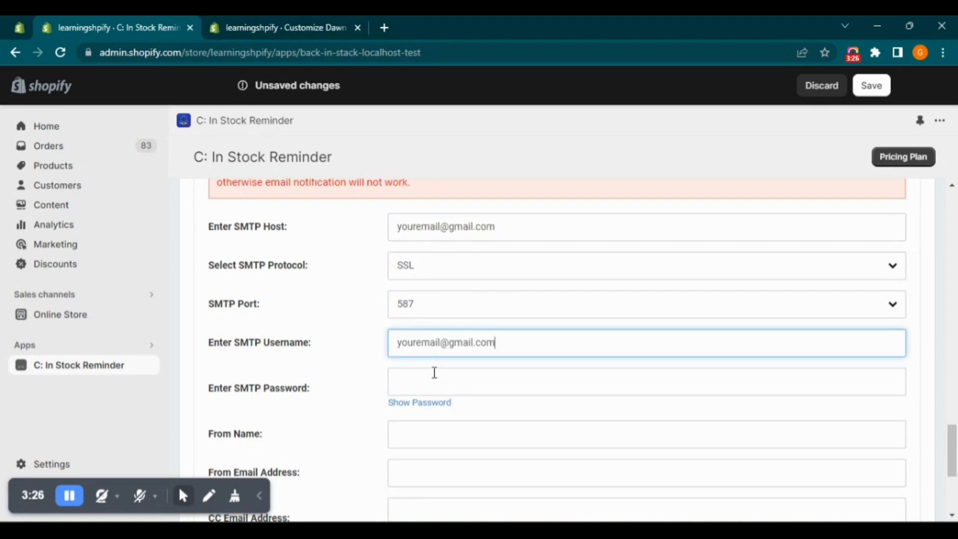
pyautogui.click(434, 387)
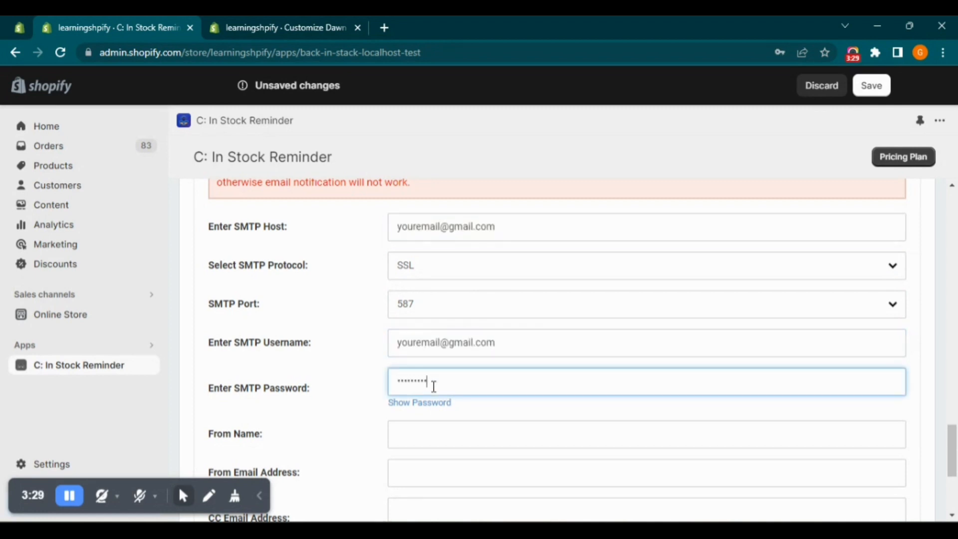
# Enter Test as the From Name, reuse the copied e-mail as the From Email Address, and save the settings
pyautogui.scroll(-1, 426, 419)
pyautogui.click(428, 370)
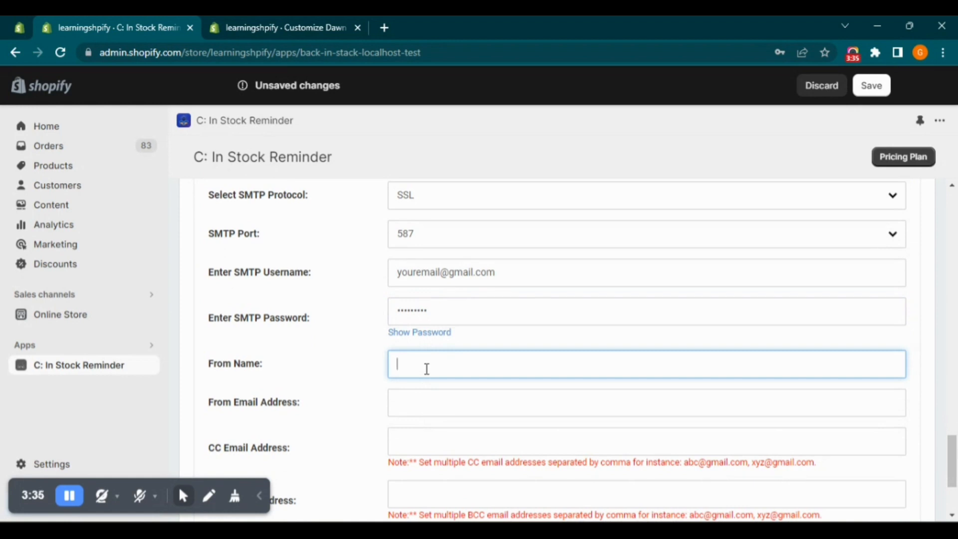
pyautogui.write('Test')
pyautogui.click(411, 403)
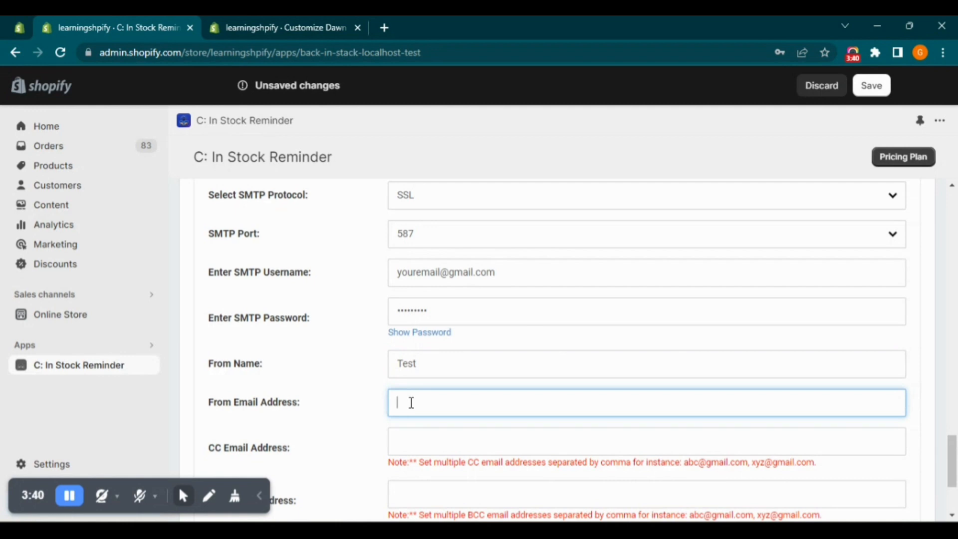
pyautogui.hotkey('ctrl', 'v')
pyautogui.click(367, 438)
pyautogui.scroll(-3, 367, 436)
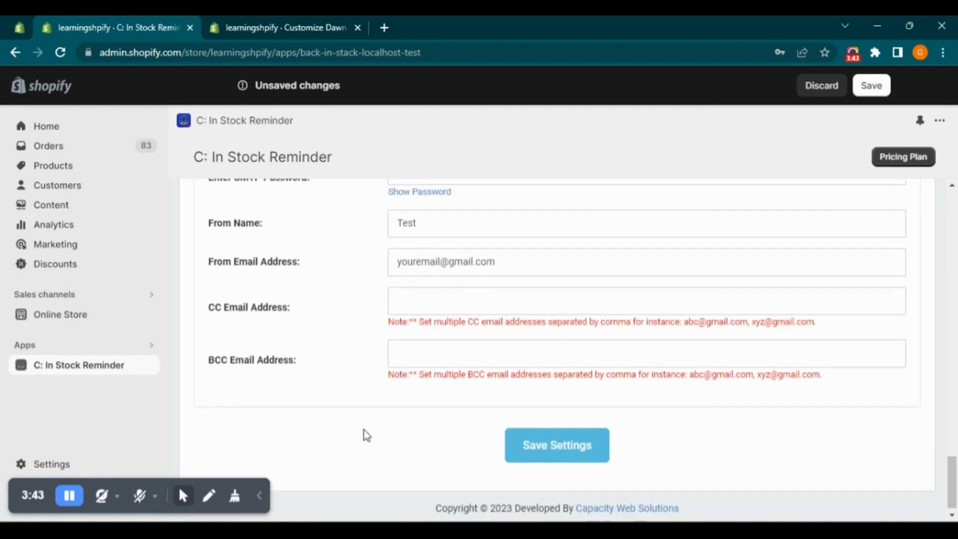
pyautogui.click(557, 445)
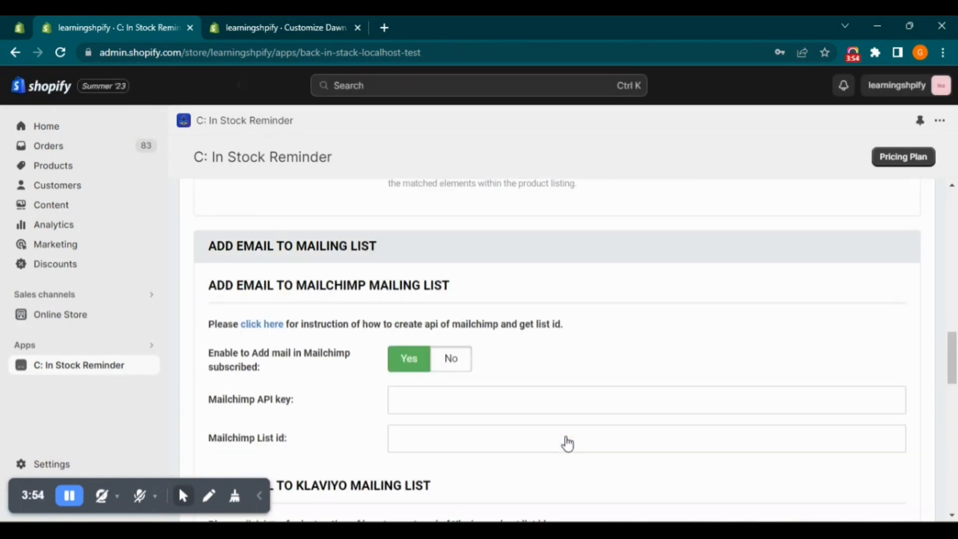
# Read Step-4 in the Notepad setup notes and insert the missing space between "and" and "set"
pyautogui.scroll(10, 480, 413)
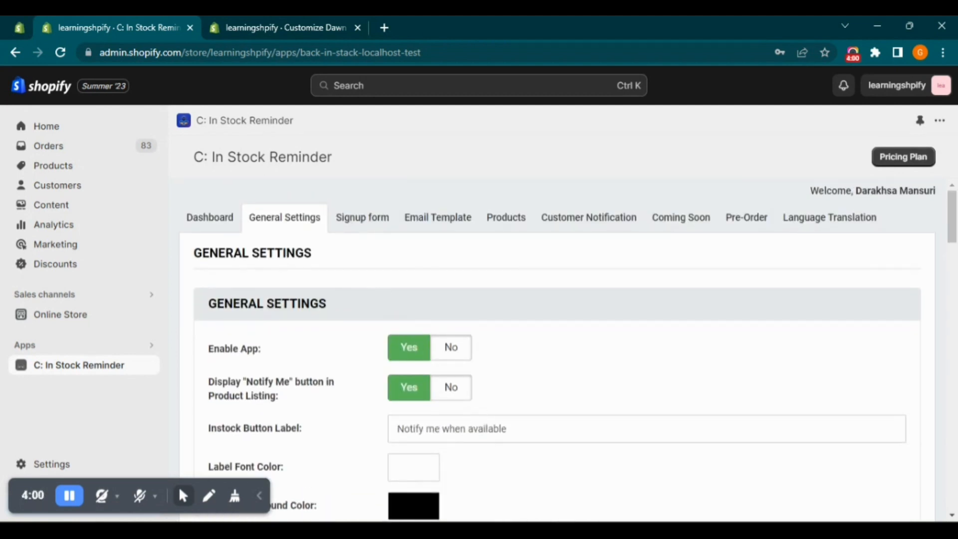
pyautogui.click(619, 530)
pyautogui.moveTo(181, 246); pyautogui.dragTo(531, 245)
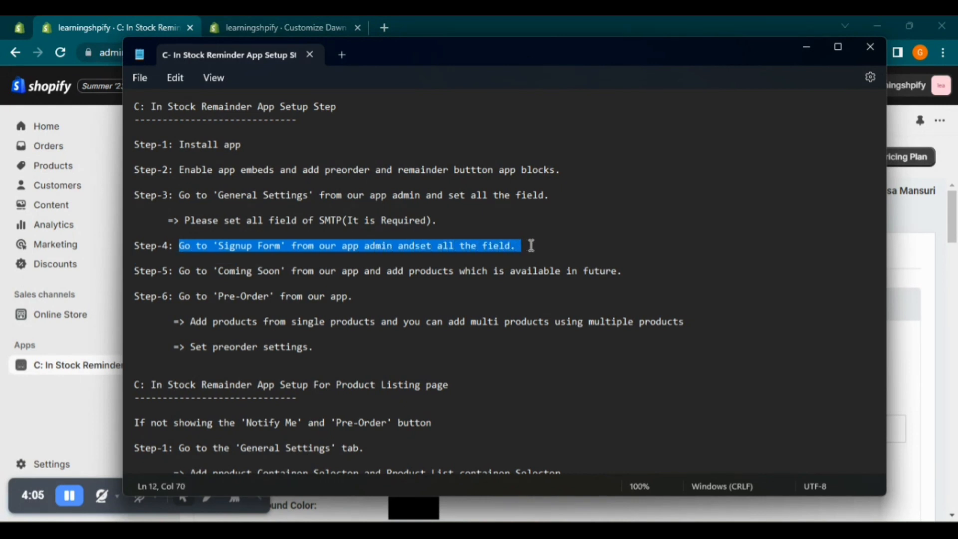
pyautogui.click(417, 250)
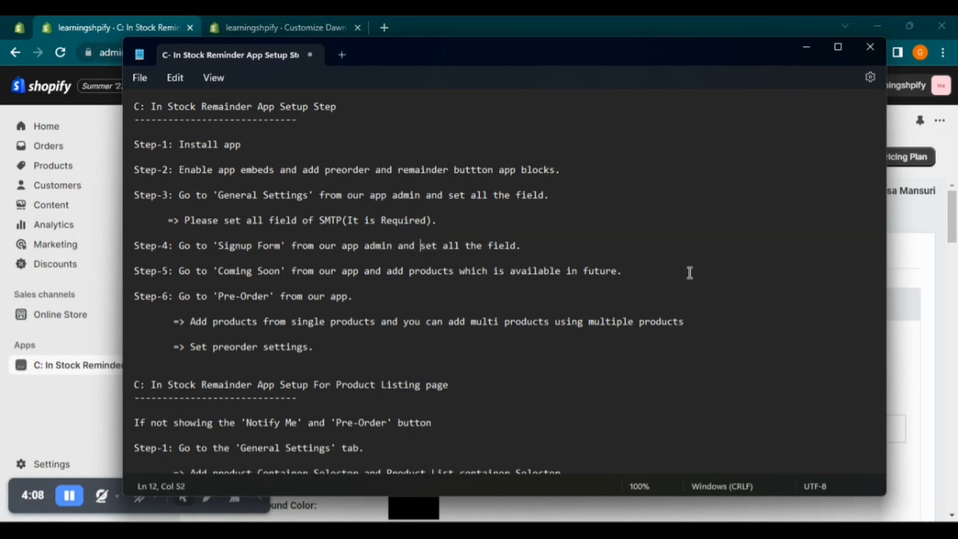
# Return to the C: In Stock Reminder app, open the Signup form customization and expand Form Labels
pyautogui.click(913, 275)
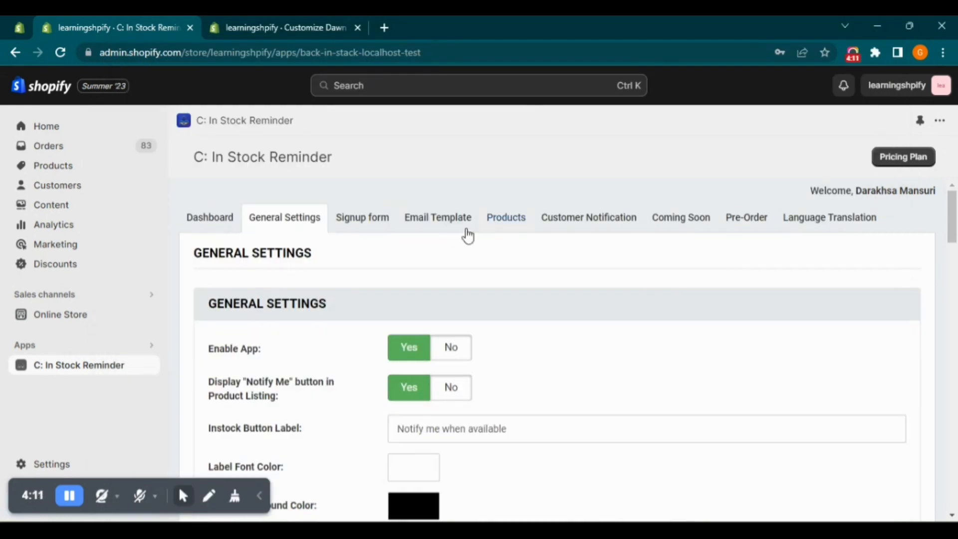
pyautogui.click(361, 217)
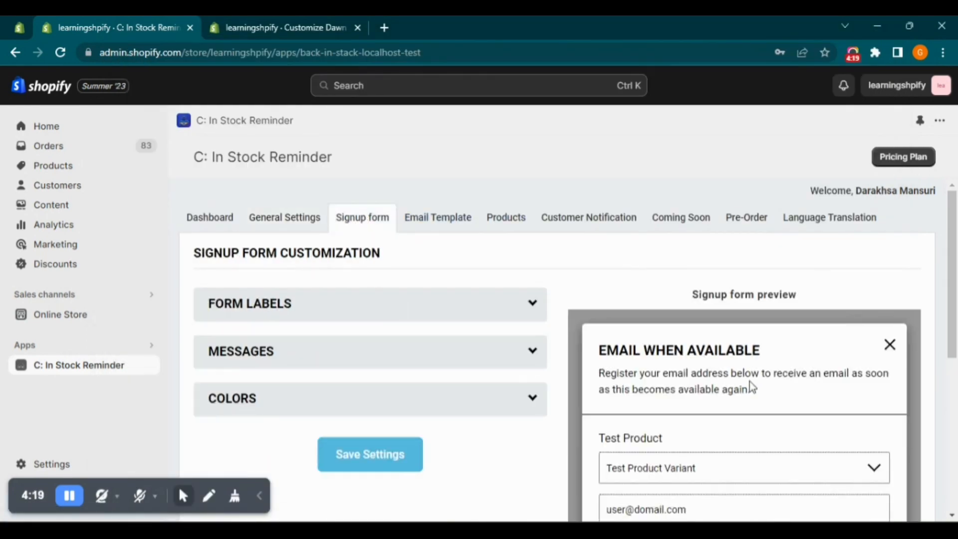
pyautogui.scroll(-5, 750, 381)
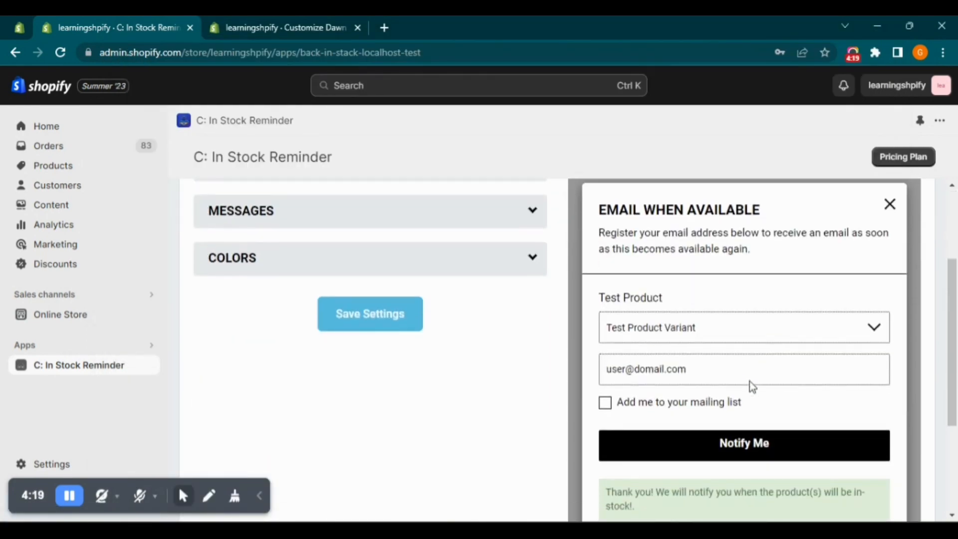
pyautogui.scroll(4, 798, 399)
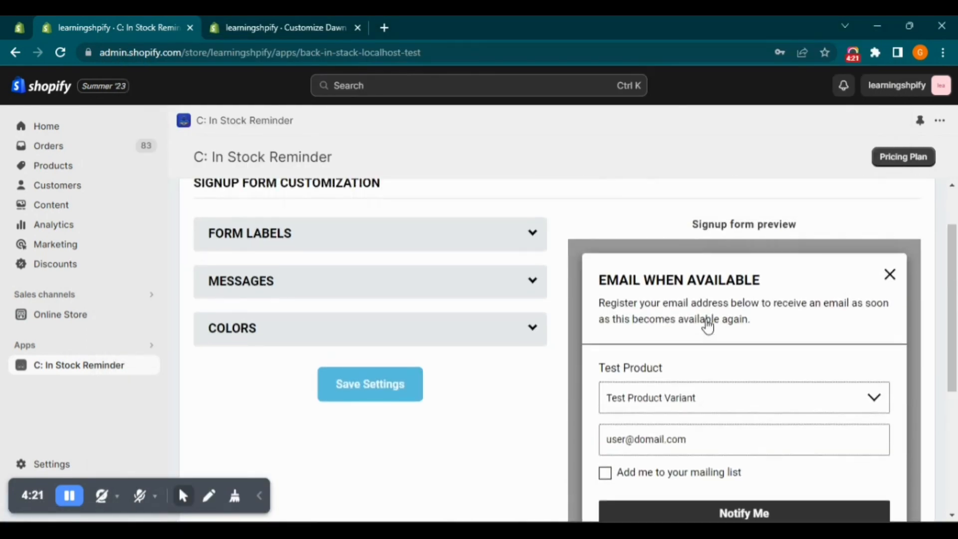
pyautogui.click(400, 244)
pyautogui.scroll(2, 649, 379)
# Try appending a word to the signup form's Header text and remove it again
pyautogui.click(410, 368)
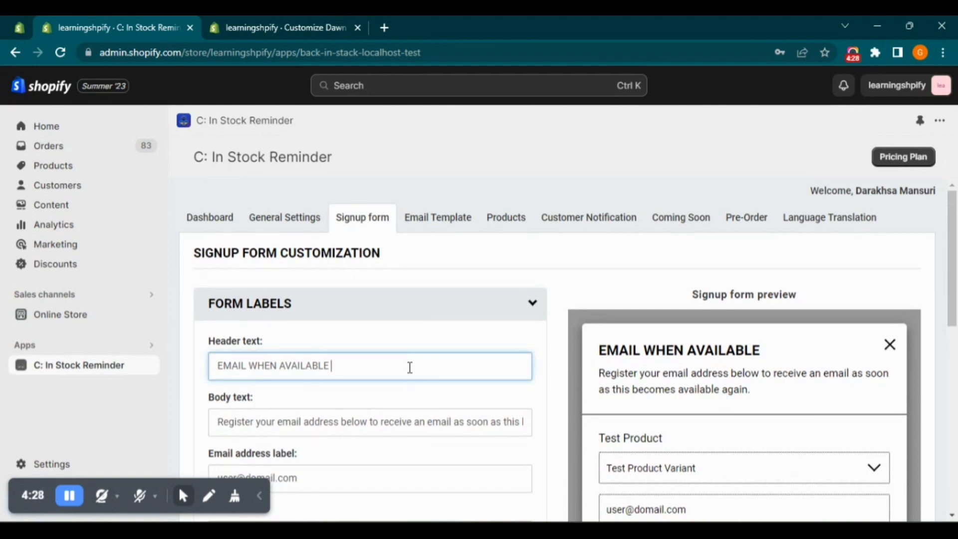
pyautogui.write('from')
pyautogui.press('BackSpace')
pyautogui.press('BackSpace')
pyautogui.press('BackSpace')
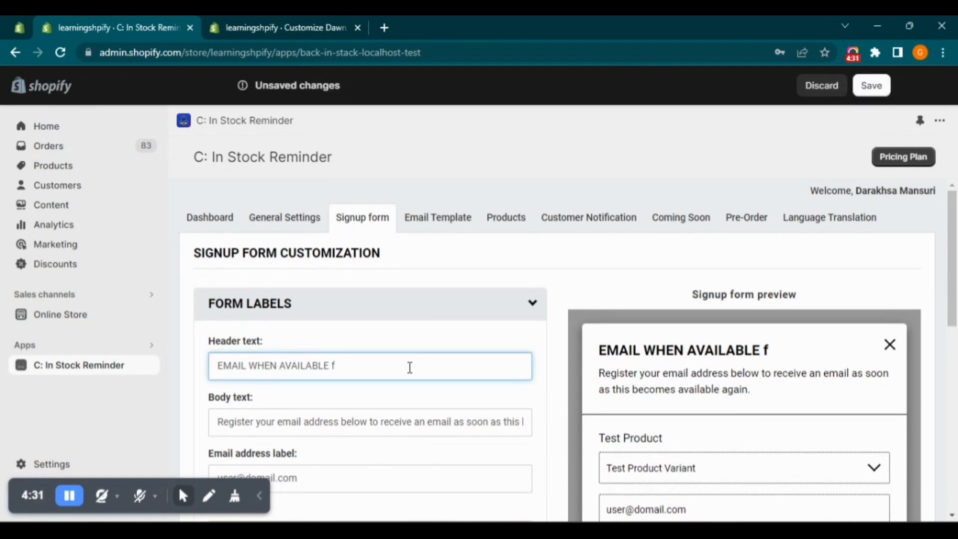
# Examine the signup form's Body text and compare it with the preview
pyautogui.doubleClick(391, 420)
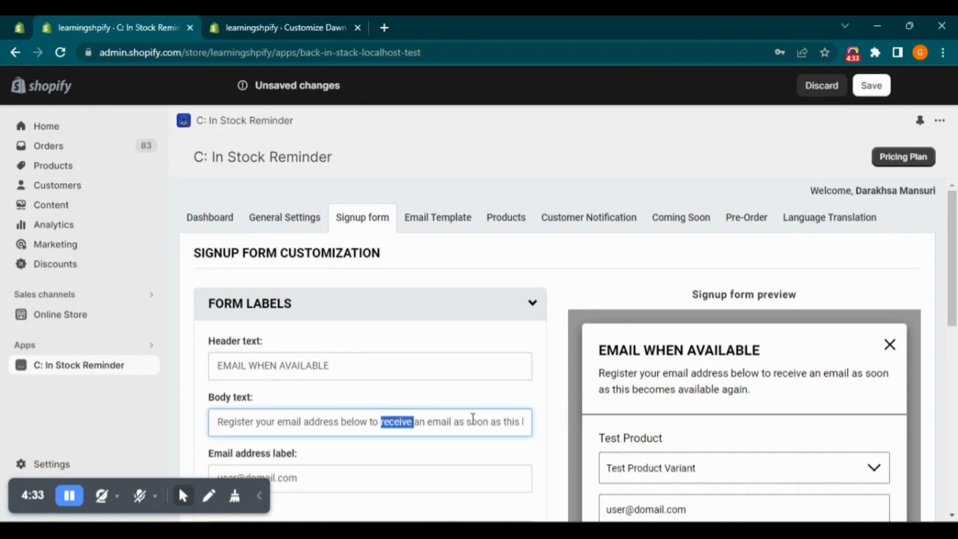
pyautogui.click(475, 452)
pyautogui.scroll(-4, 469, 449)
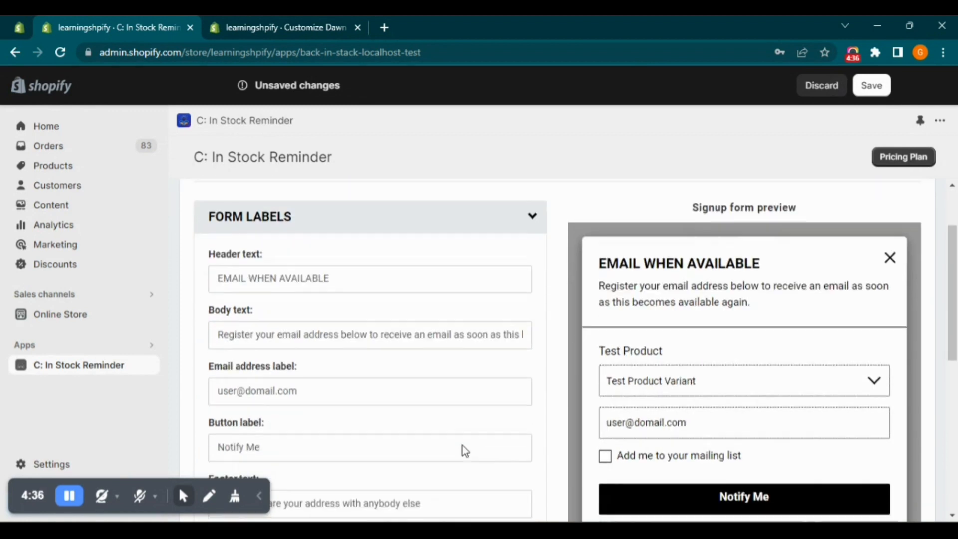
# Compare the Button label with the preview's Notify Me button and try a temporary edit of the label
pyautogui.moveTo(280, 329); pyautogui.dragTo(221, 321)
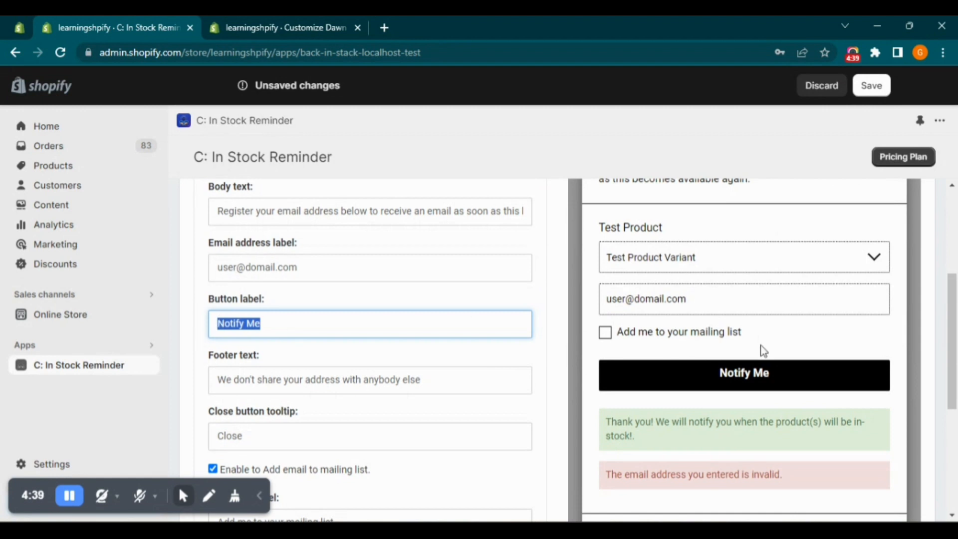
pyautogui.click(744, 372)
pyautogui.click(437, 329)
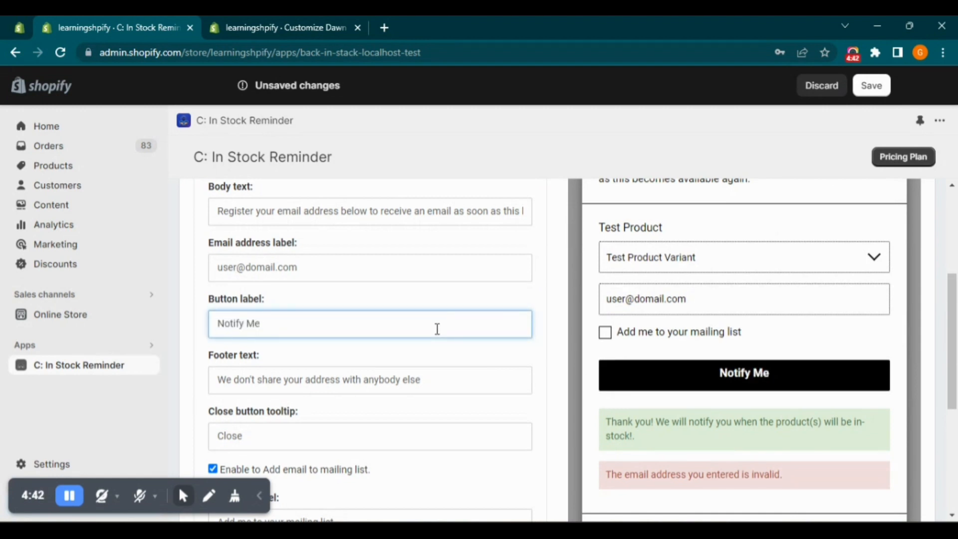
pyautogui.write('2')
pyautogui.press('BackSpace')
pyautogui.press('BackSpace')
pyautogui.click(430, 359)
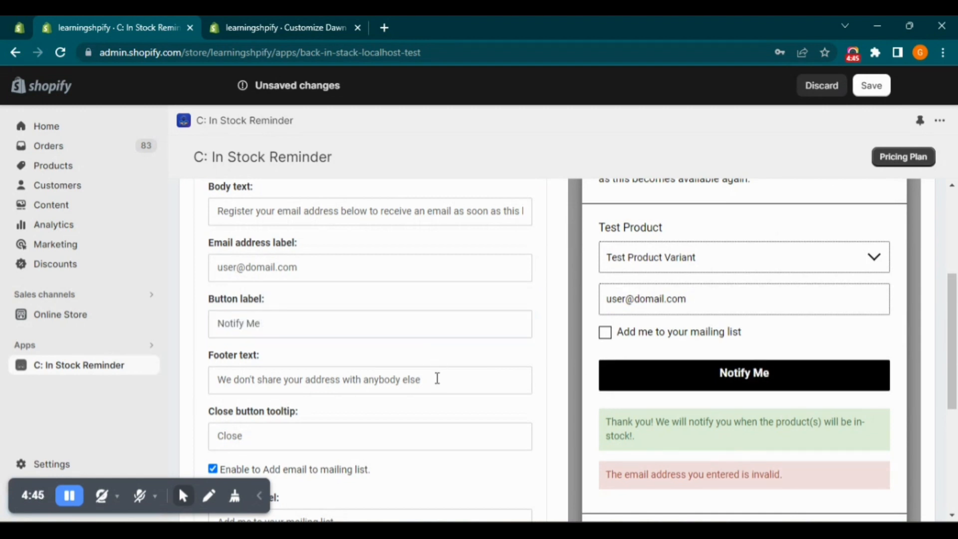
# Compare the Footer text and Close button tooltip with the signup form preview
pyautogui.moveTo(437, 378); pyautogui.dragTo(217, 369)
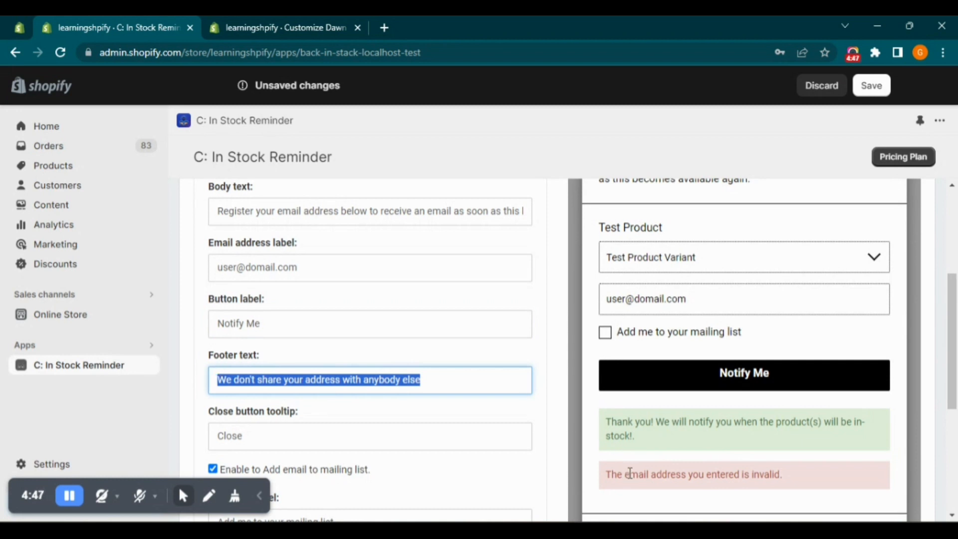
pyautogui.scroll(-2, 630, 469)
pyautogui.scroll(1, 630, 465)
pyautogui.moveTo(601, 467); pyautogui.dragTo(820, 468)
pyautogui.doubleClick(239, 367)
pyautogui.scroll(3, 512, 356)
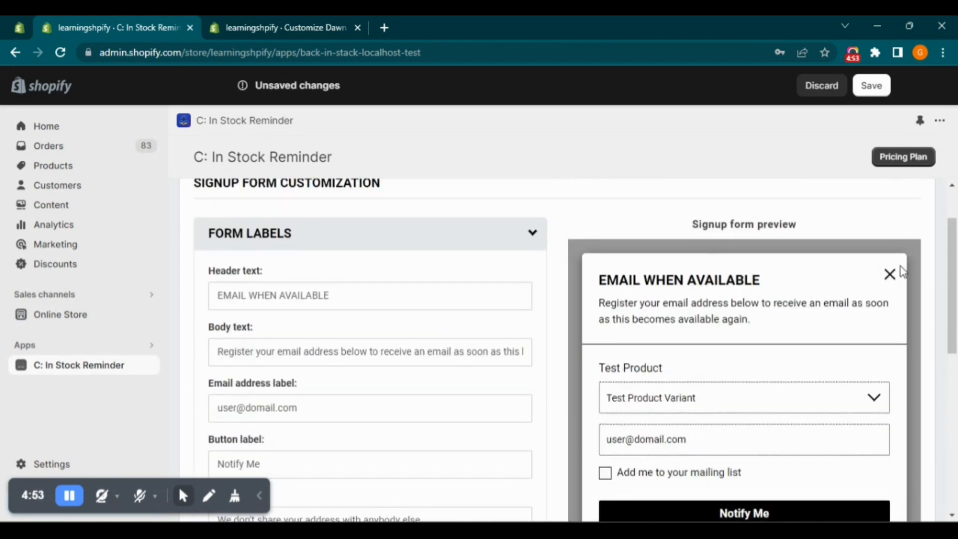
# Check the Subscribe label against the preview and switch "Enable to Add email to mailing list" off and back on
pyautogui.scroll(-4, 456, 400)
pyautogui.click(368, 343)
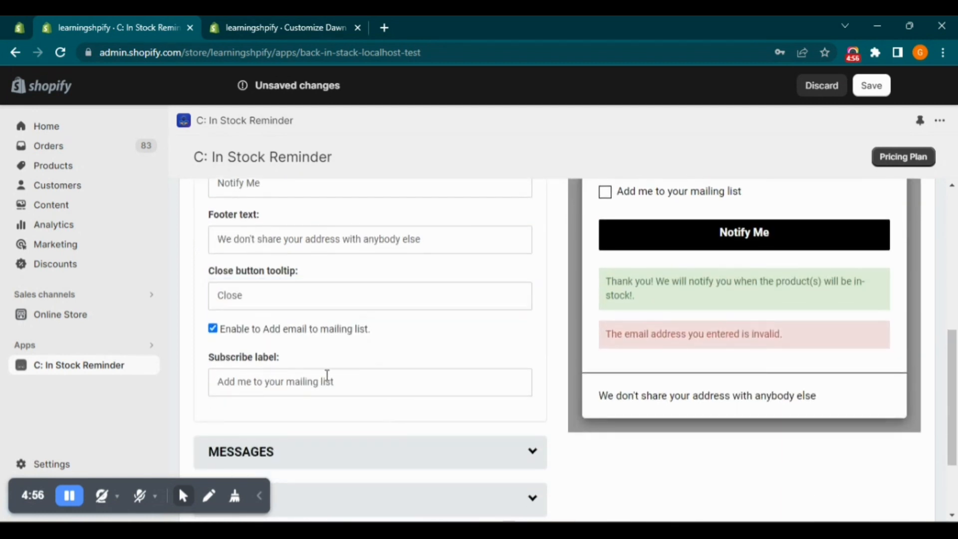
pyautogui.moveTo(342, 381); pyautogui.dragTo(270, 368)
pyautogui.scroll(2, 690, 284)
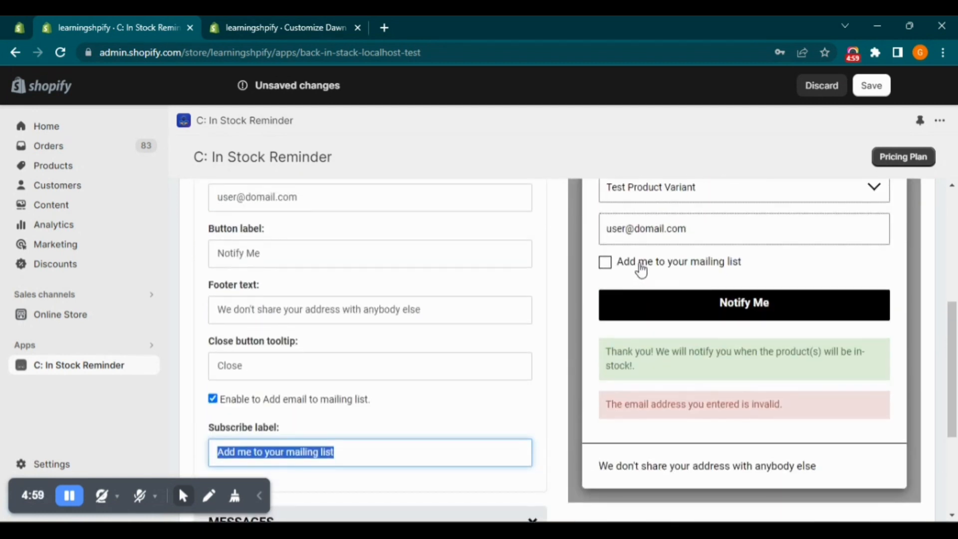
pyautogui.click(213, 398)
pyautogui.click(213, 399)
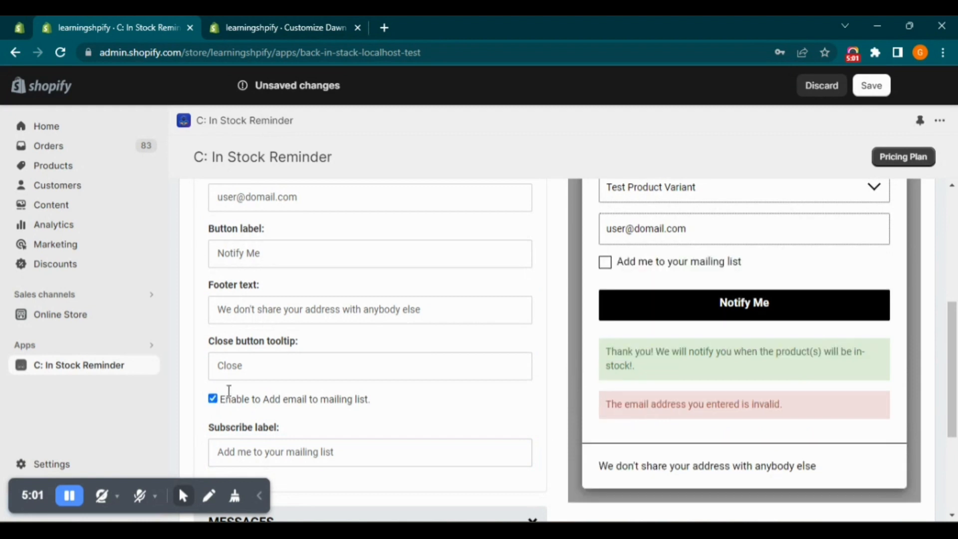
# Expand Messages and review the registration complete, invalid email and already registered messages against the preview
pyautogui.scroll(-3, 424, 414)
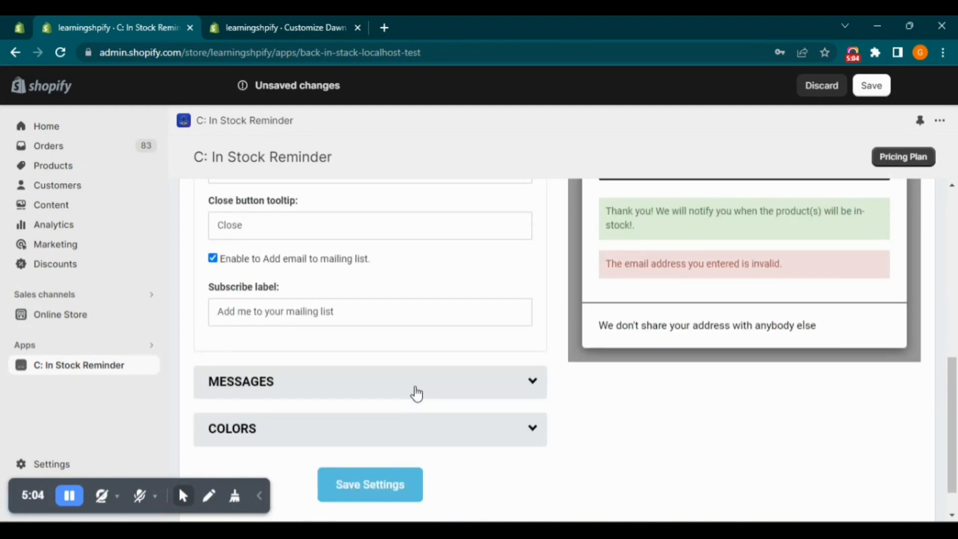
pyautogui.scroll(8, 417, 391)
pyautogui.scroll(-3, 443, 324)
pyautogui.click(408, 220)
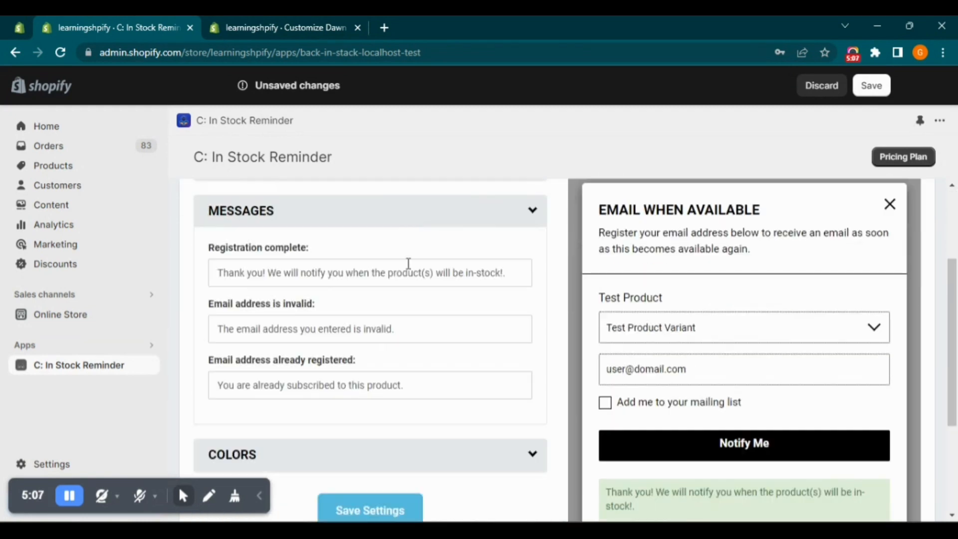
pyautogui.scroll(-3, 588, 405)
pyautogui.scroll(3, 637, 359)
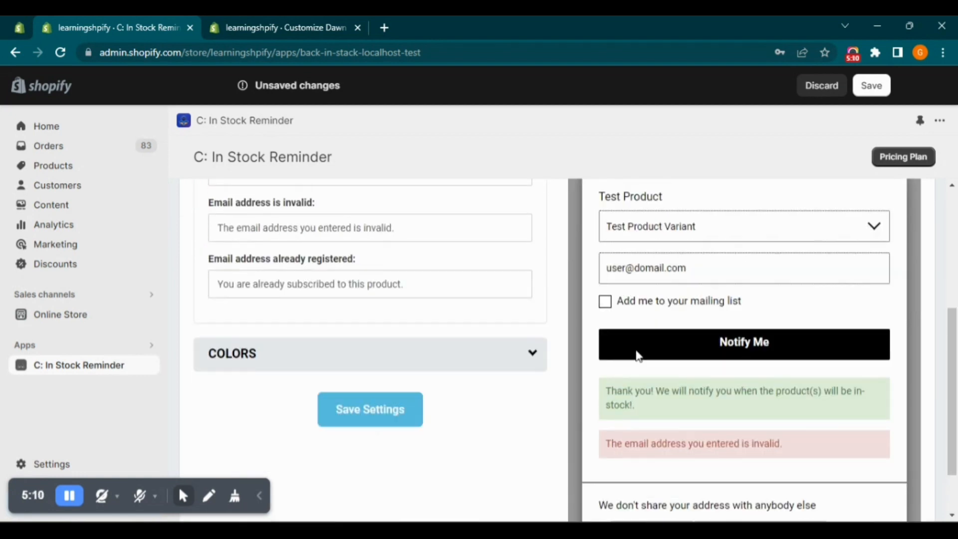
pyautogui.scroll(-2, 447, 291)
pyautogui.scroll(2, 424, 292)
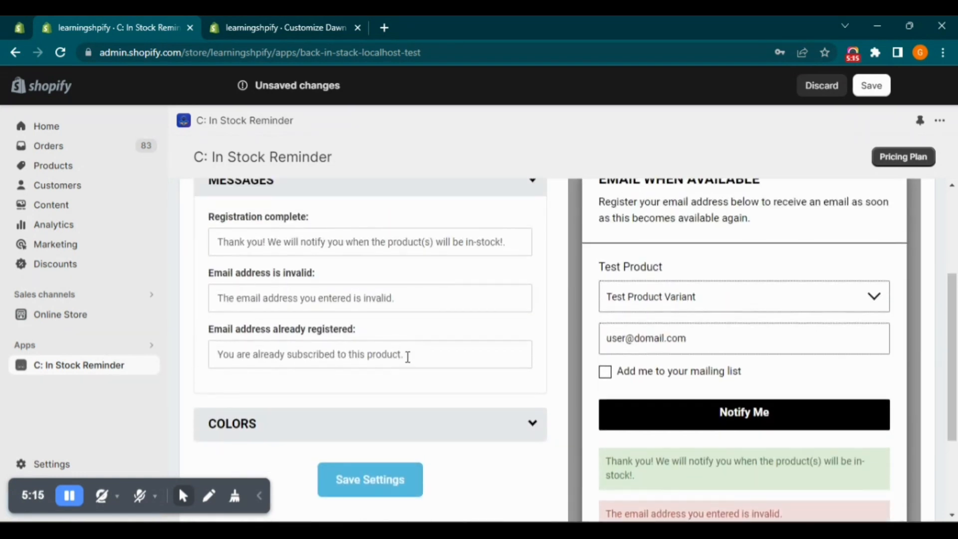
# Check the Email address already registered message and expand the Colors section of the signup form customization
pyautogui.moveTo(408, 357); pyautogui.dragTo(261, 358)
pyautogui.click(246, 388)
pyautogui.scroll(-1, 337, 385)
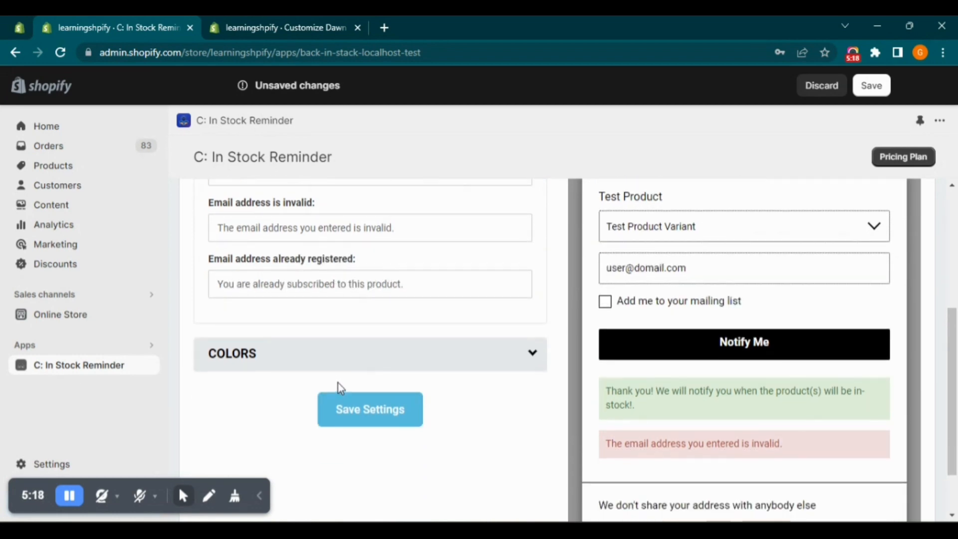
pyautogui.click(338, 370)
pyautogui.scroll(-4, 498, 387)
pyautogui.scroll(10, 445, 391)
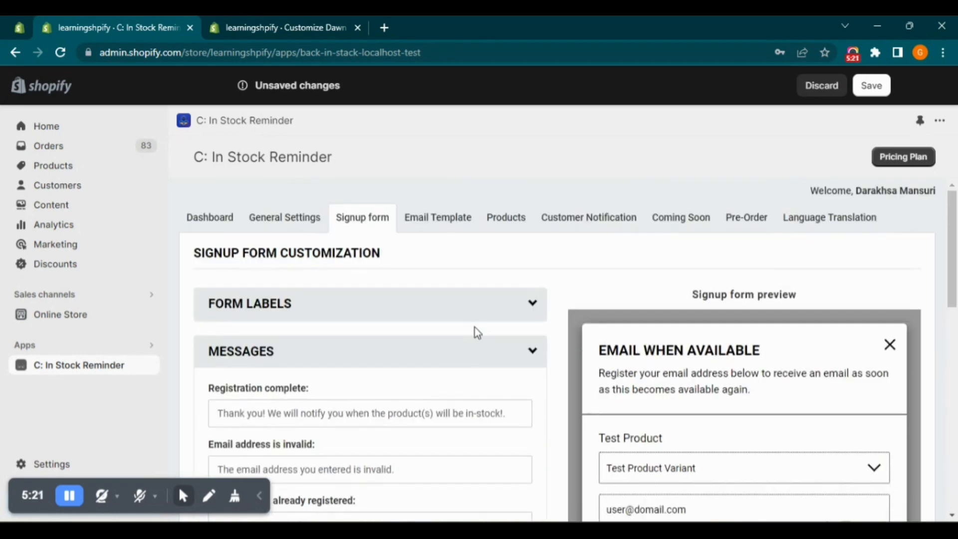
pyautogui.click(480, 360)
pyautogui.scroll(-2, 305, 322)
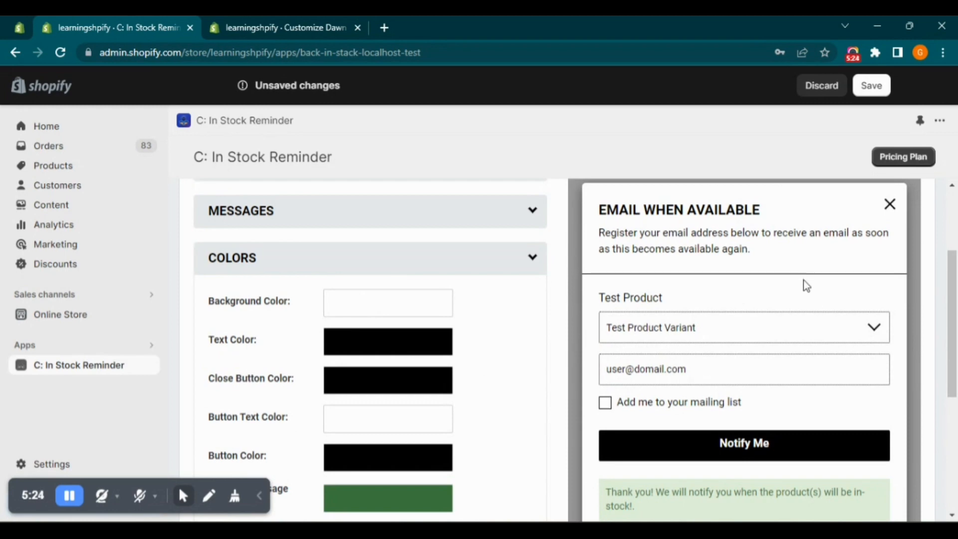
# Look at the Background Color picker and set the Text Color to black (#000)
pyautogui.click(368, 304)
pyautogui.moveTo(481, 328); pyautogui.dragTo(434, 289)
pyautogui.click(393, 338)
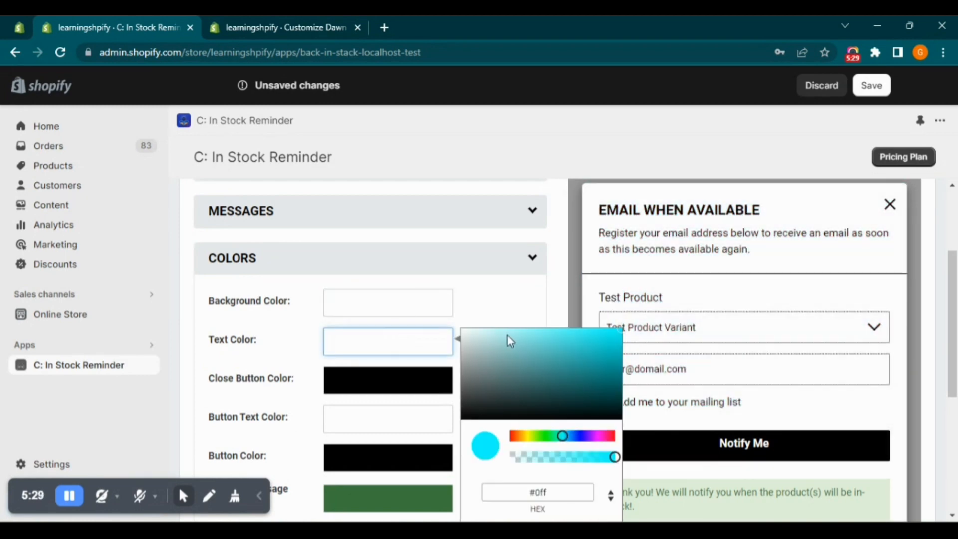
pyautogui.moveTo(524, 372); pyautogui.dragTo(594, 324)
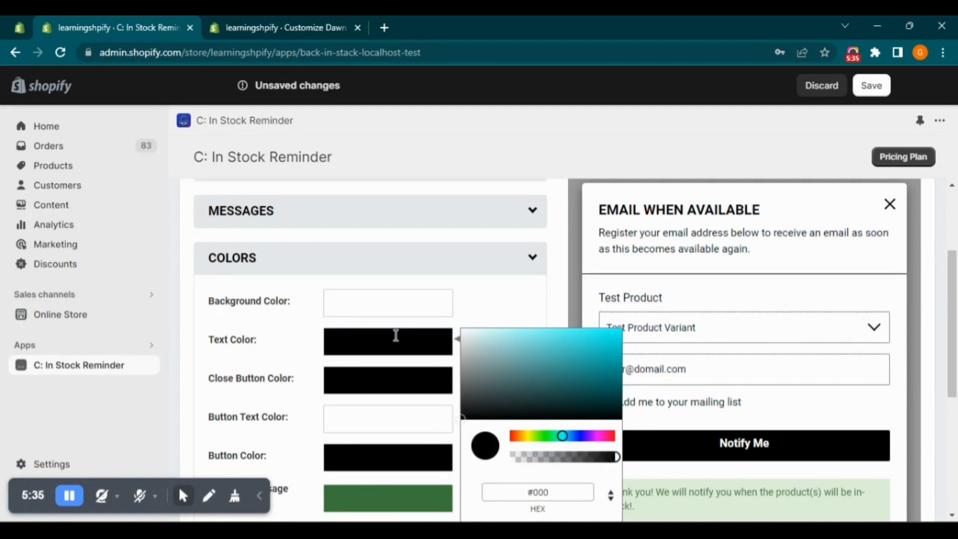
pyautogui.click(417, 352)
# Pick black as the Close Button Color of the signup form
pyautogui.click(405, 386)
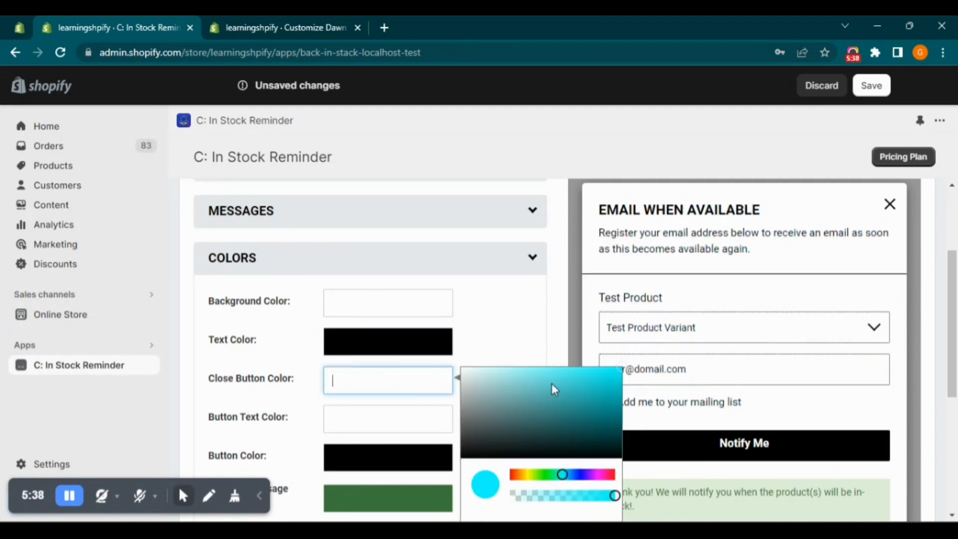
pyautogui.moveTo(584, 407); pyautogui.dragTo(469, 459)
pyautogui.click(476, 344)
pyautogui.scroll(-3, 362, 305)
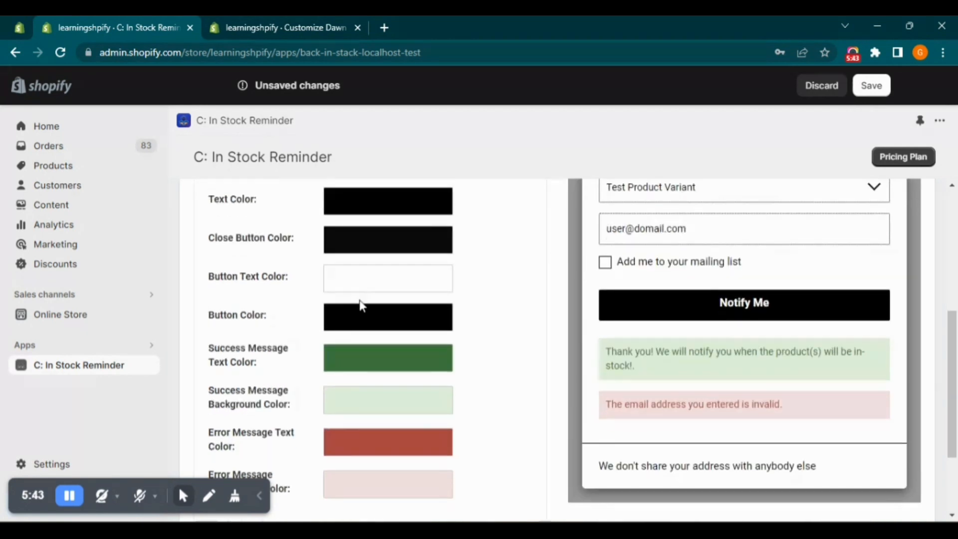
# Review the Button Text Color and Button Color pickers against the preview's Notify Me button, leaving both colors as they are
pyautogui.click(412, 278)
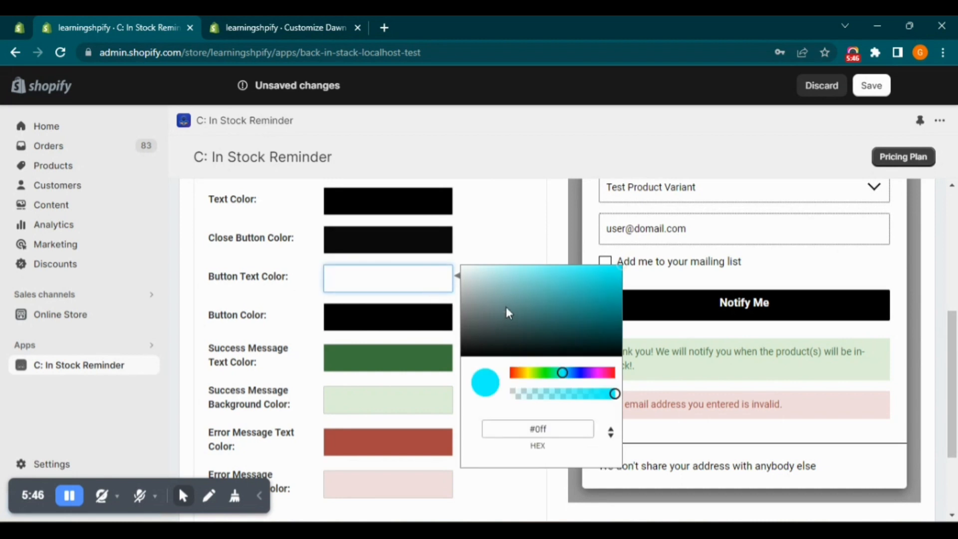
pyautogui.moveTo(506, 313); pyautogui.dragTo(421, 244)
pyautogui.click(392, 312)
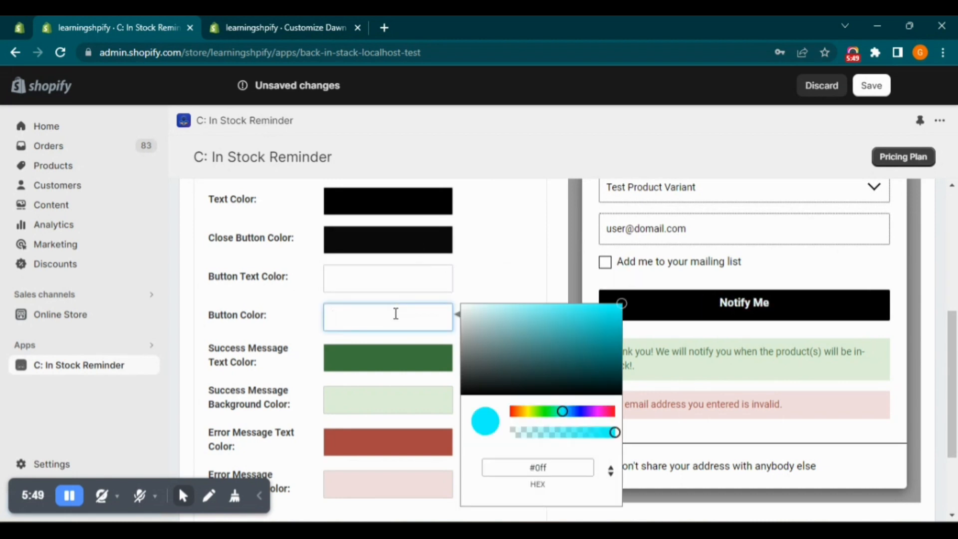
pyautogui.click(267, 322)
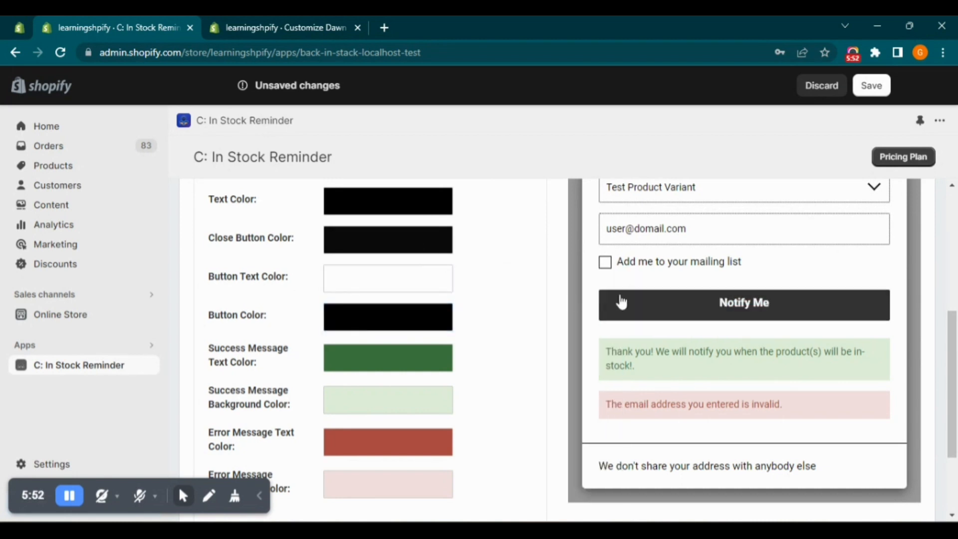
pyautogui.click(421, 323)
pyautogui.moveTo(501, 350); pyautogui.dragTo(432, 405)
pyautogui.click(532, 252)
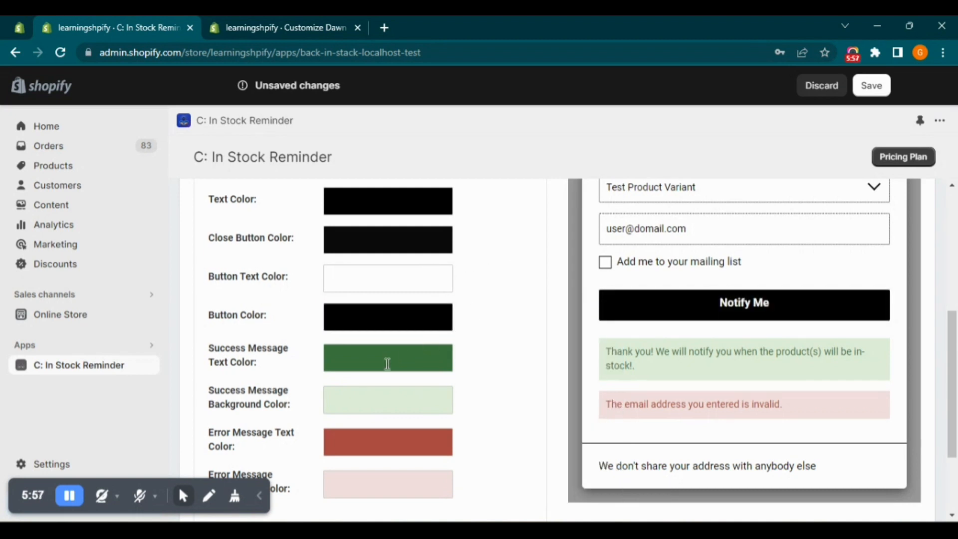
# Review the success and error message colors and save the signup form settings
pyautogui.click(407, 359)
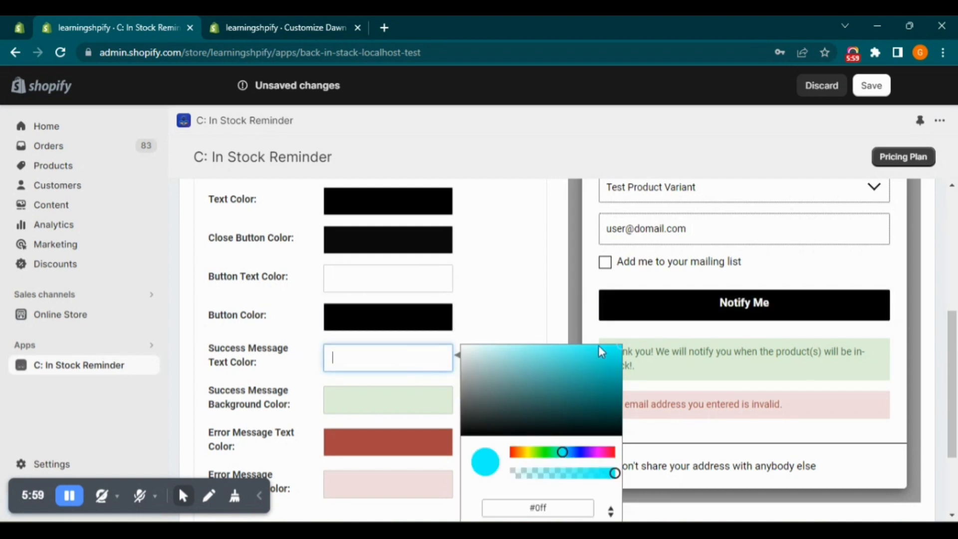
pyautogui.click(518, 331)
pyautogui.scroll(-3, 476, 384)
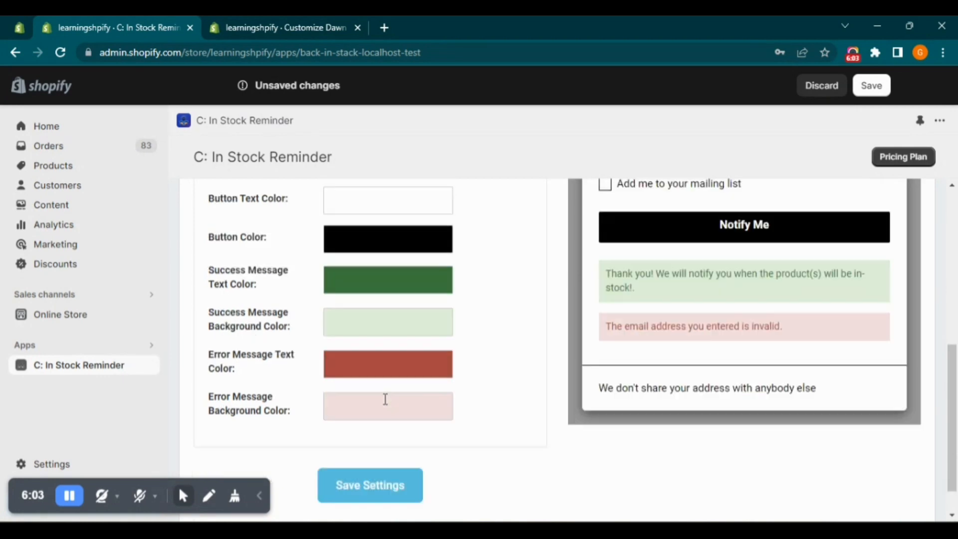
pyautogui.scroll(5, 447, 429)
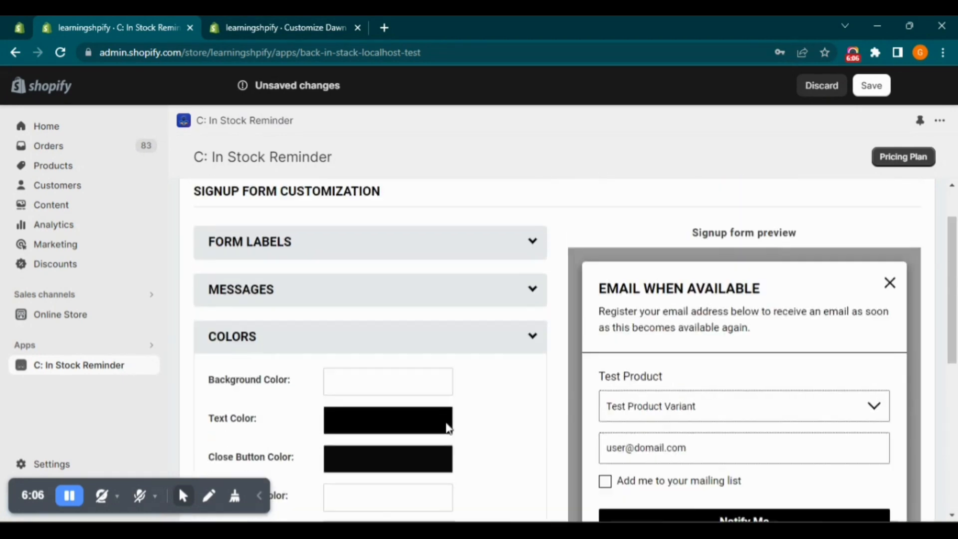
pyautogui.click(482, 405)
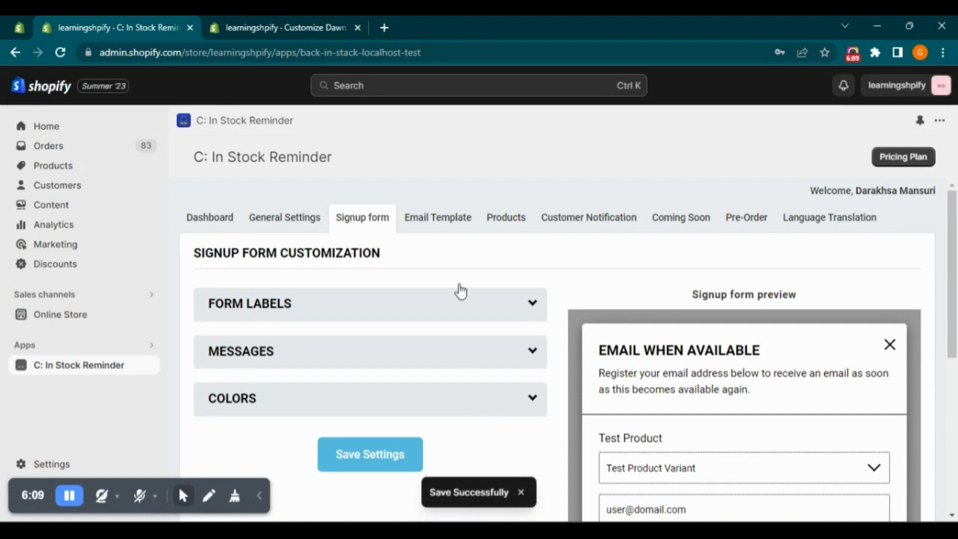
# Switch to the Notepad setup notes to read Step-5, return to the browser and open the app's Coming Soon page
pyautogui.click(629, 531)
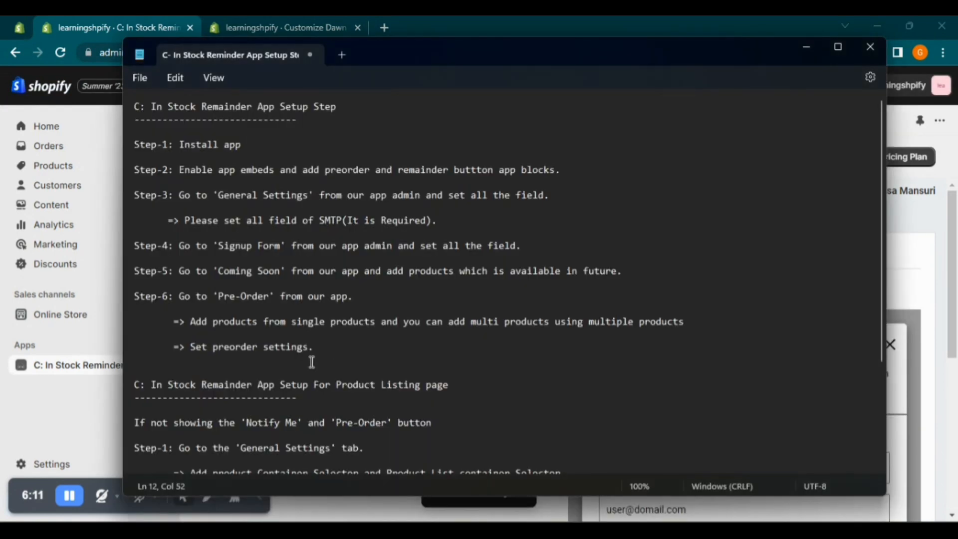
pyautogui.moveTo(178, 271); pyautogui.dragTo(621, 271)
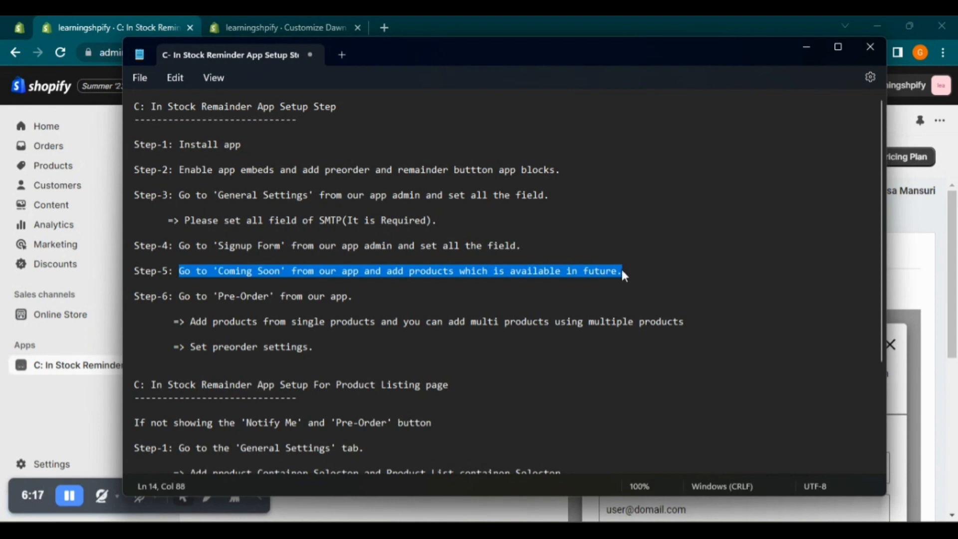
pyautogui.click(917, 229)
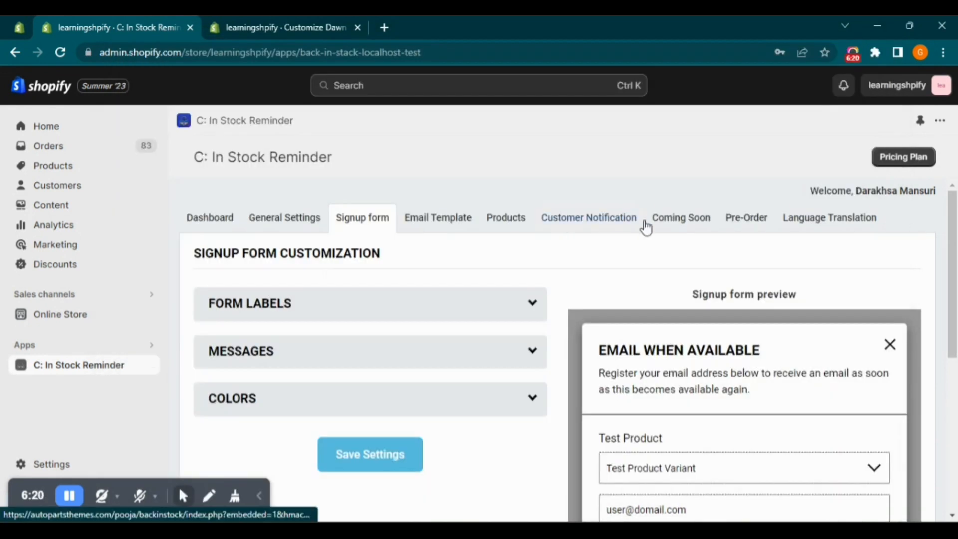
pyautogui.click(681, 219)
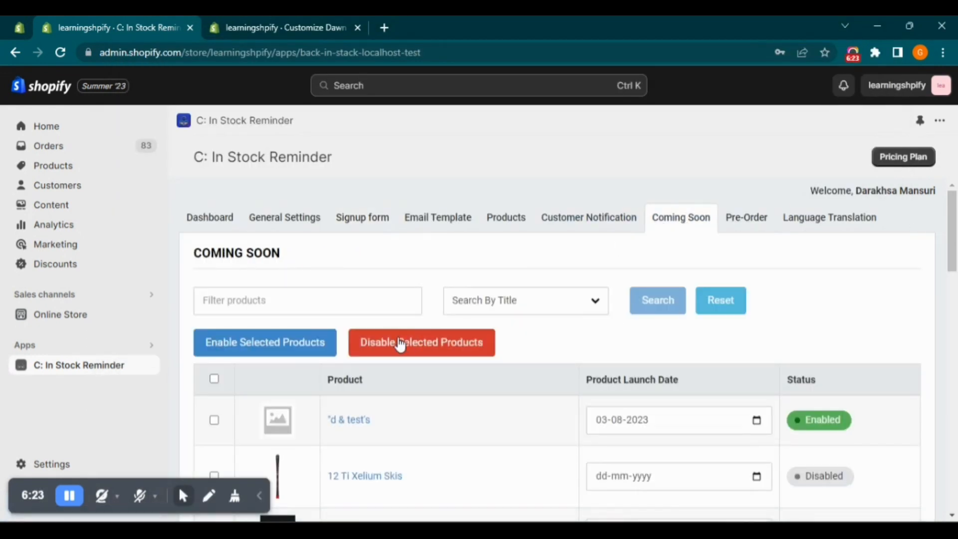
# Look through the Coming Soon products, select 14k Bloom Earrings and set its Product Launch Date to 25-08-2023
pyautogui.scroll(-15, 639, 350)
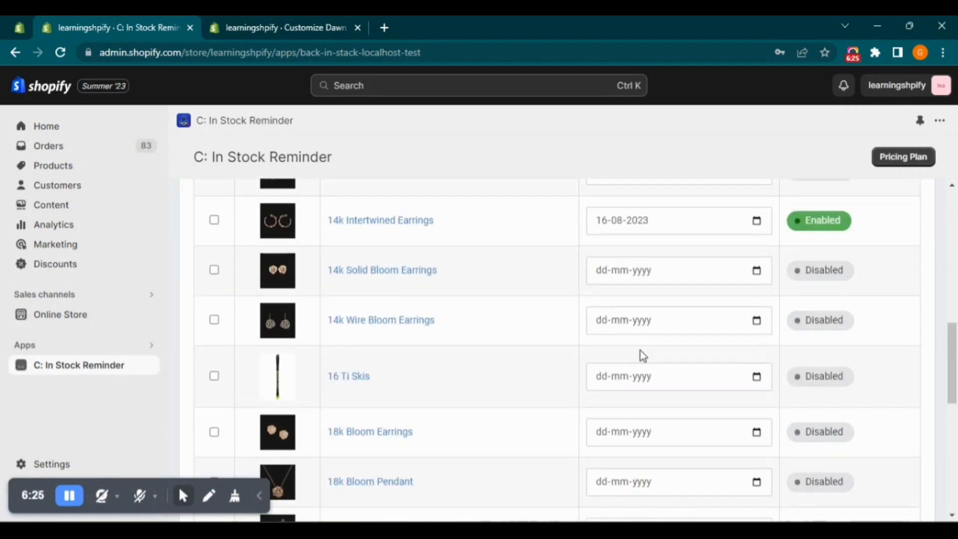
pyautogui.scroll(6, 640, 350)
pyautogui.scroll(-7, 640, 350)
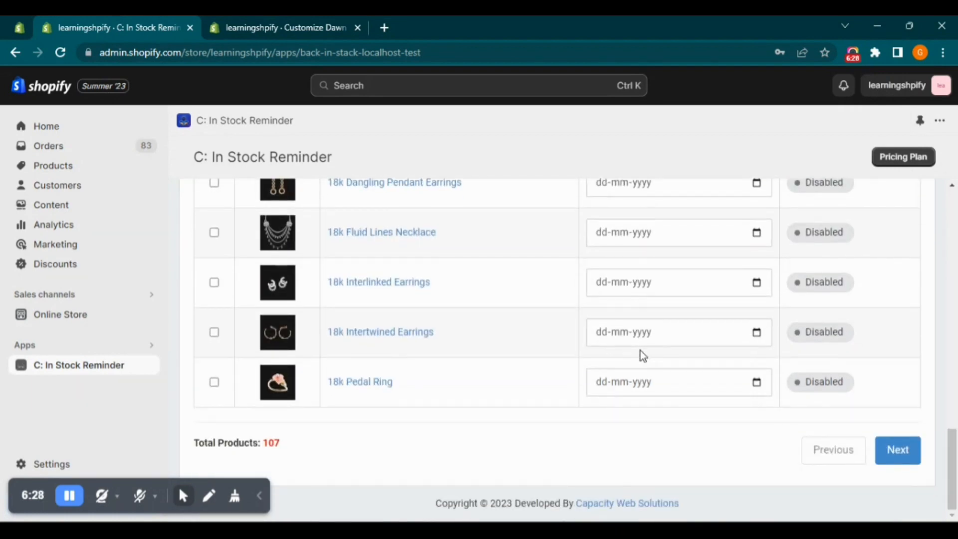
pyautogui.scroll(15, 640, 351)
pyautogui.scroll(-2, 272, 384)
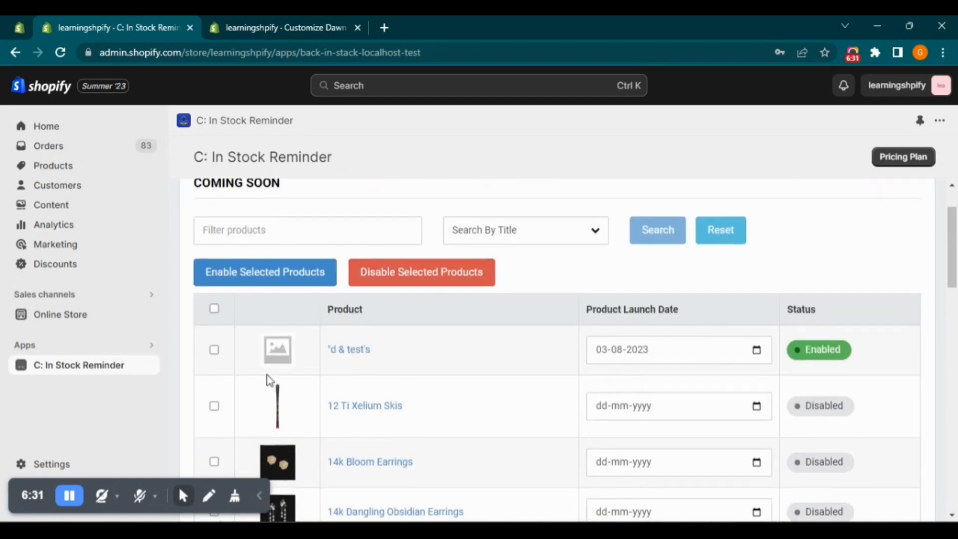
pyautogui.scroll(-3, 453, 343)
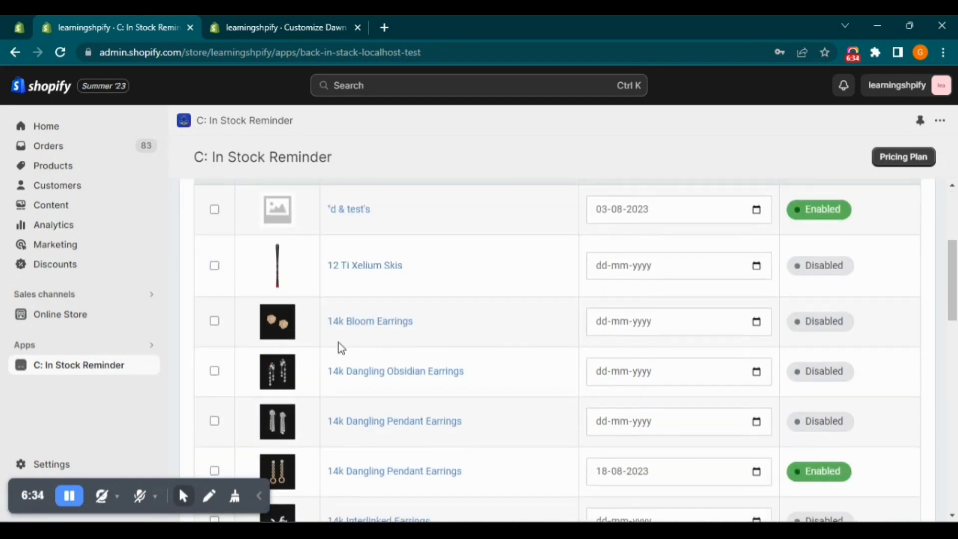
pyautogui.click(214, 322)
pyautogui.click(757, 322)
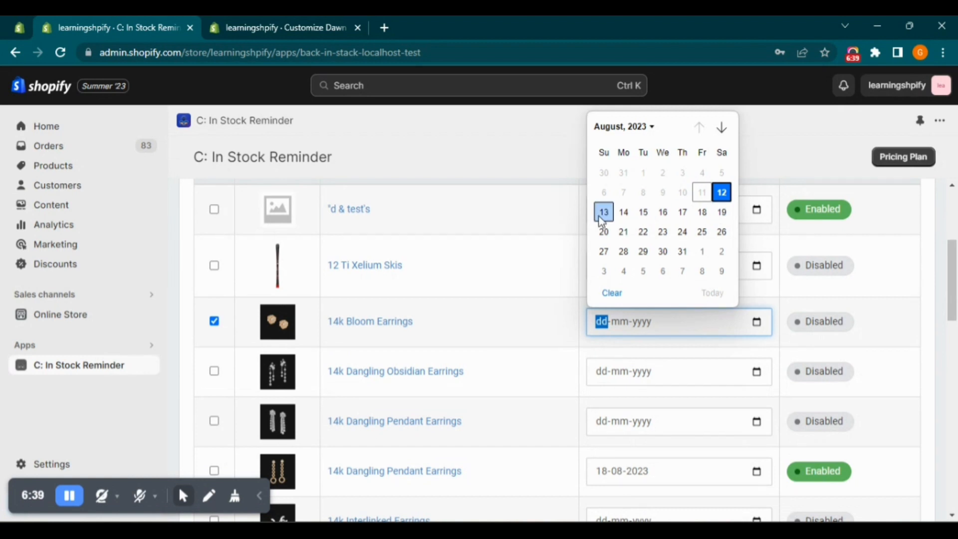
pyautogui.click(702, 232)
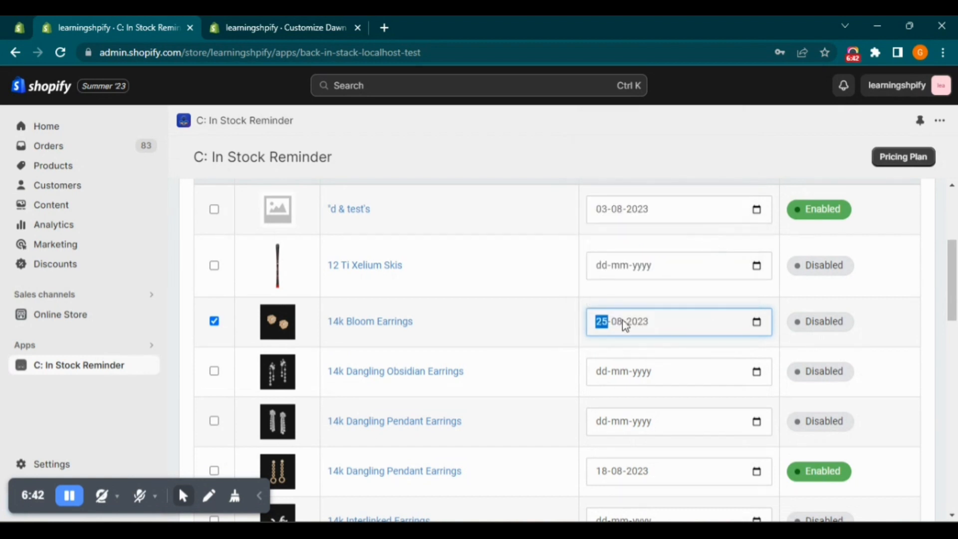
pyautogui.click(660, 297)
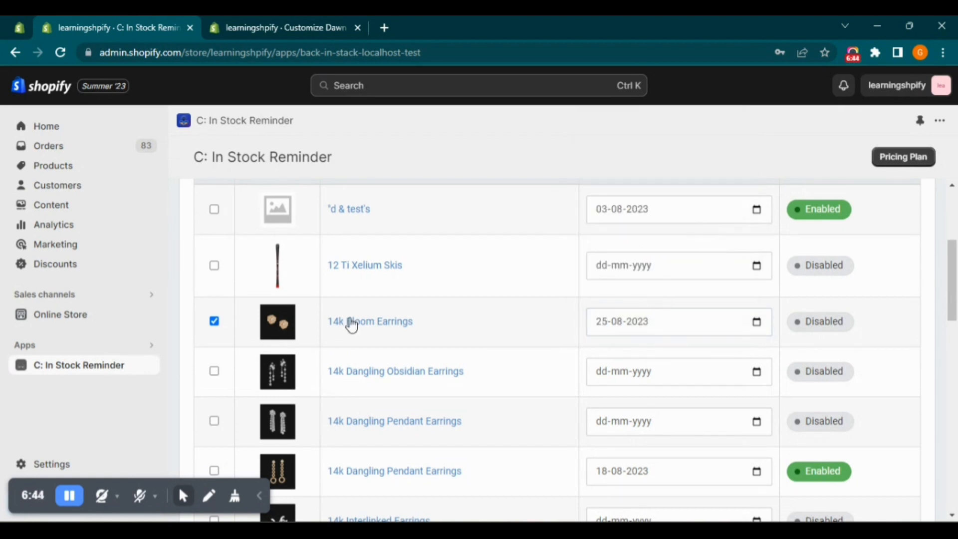
# Select 14k Dangling Obsidian Earrings and set its Product Launch Date to 23-08-2023
pyautogui.click(214, 371)
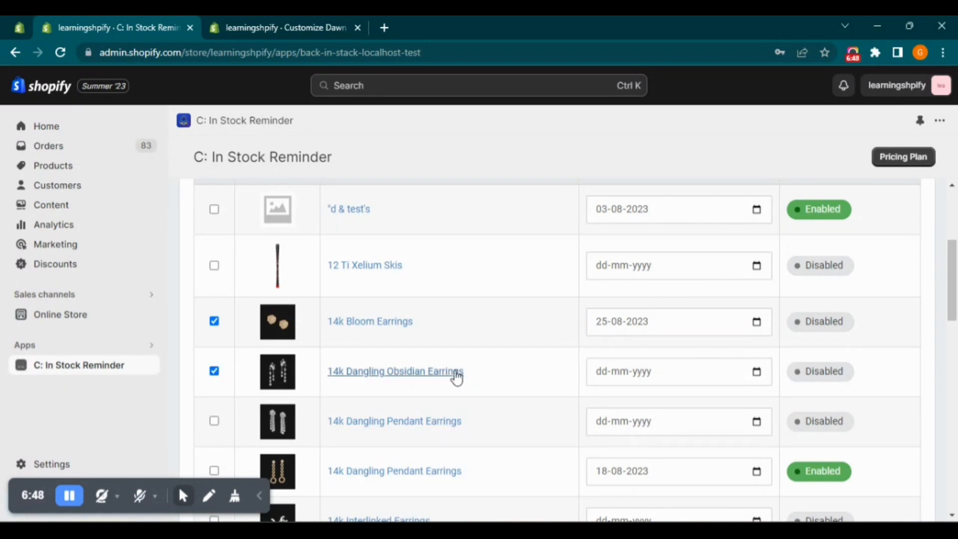
pyautogui.click(759, 373)
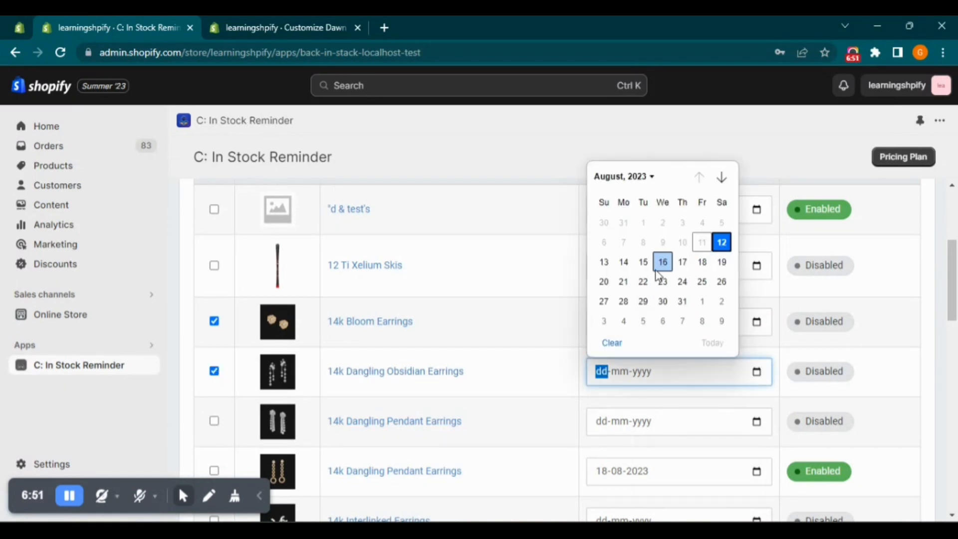
pyautogui.click(662, 281)
# Enable the selected products for Coming Soon and check the status of both earrings
pyautogui.scroll(4, 349, 332)
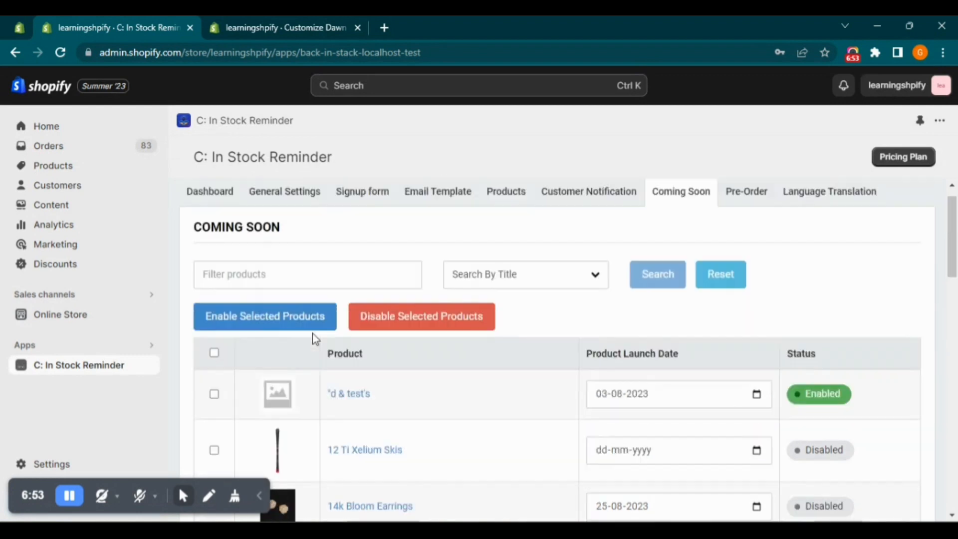
pyautogui.click(278, 344)
pyautogui.click(663, 335)
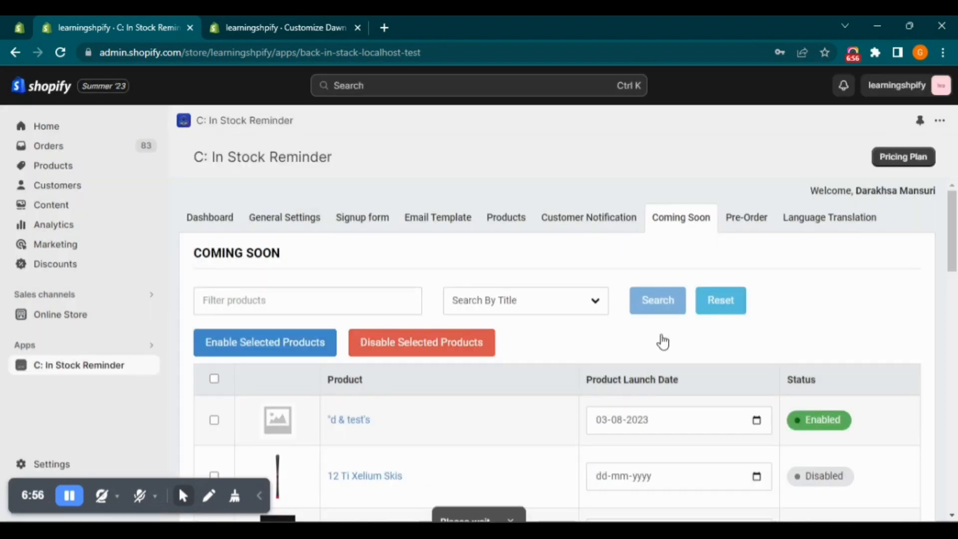
pyautogui.scroll(-3, 663, 336)
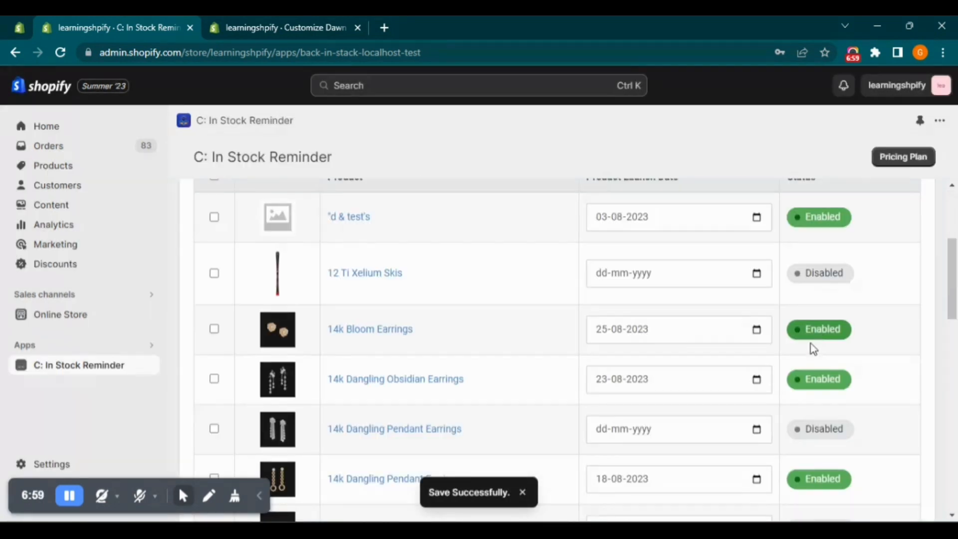
pyautogui.scroll(1, 228, 231)
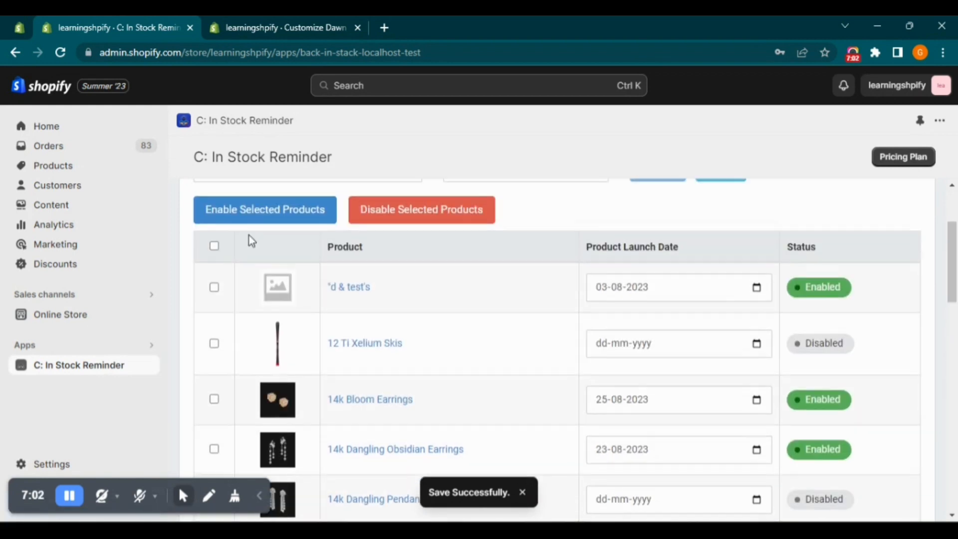
# Disable Coming Soon for "d & test's", 14k Intertwined Earrings and the 14k Dangling Pendant Earrings dated 18-08-2023, and check their statuses
pyautogui.click(215, 289)
pyautogui.scroll(-4, 720, 368)
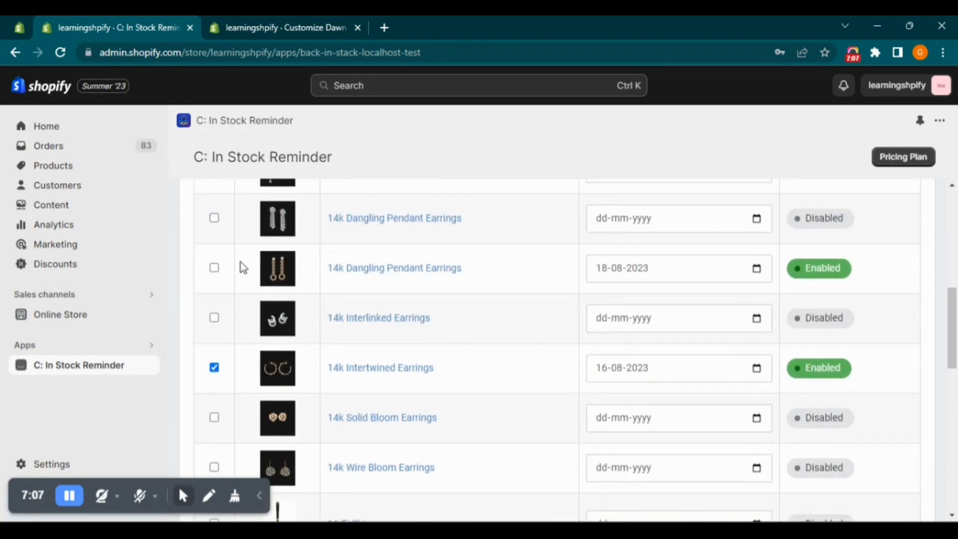
pyautogui.scroll(1, 240, 262)
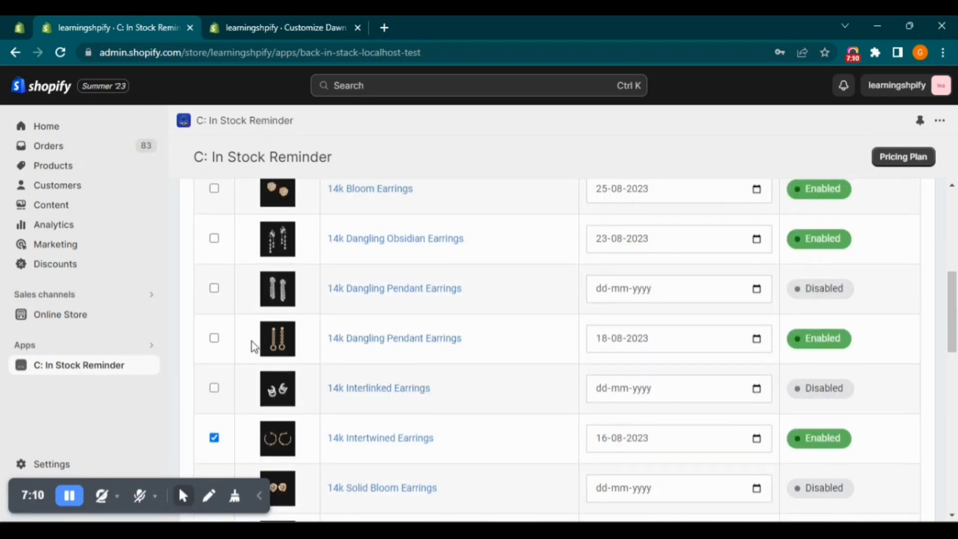
pyautogui.scroll(2, 331, 353)
pyautogui.scroll(-1, 339, 352)
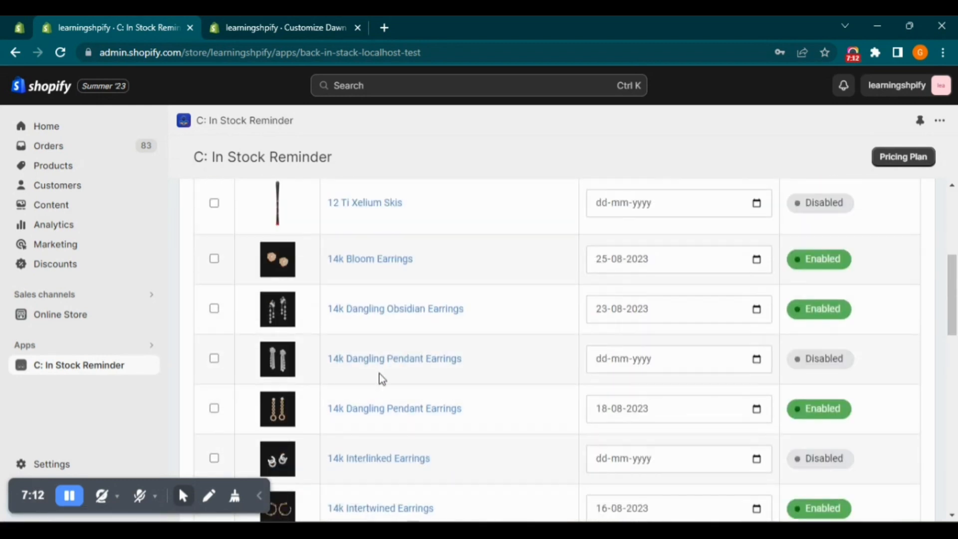
pyautogui.click(214, 409)
pyautogui.scroll(-2, 332, 410)
pyautogui.scroll(6, 332, 396)
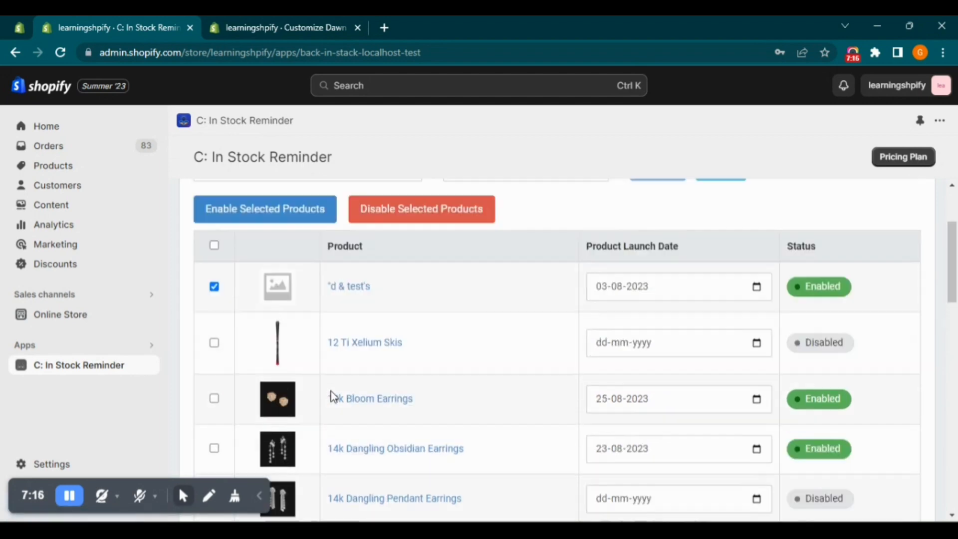
pyautogui.click(387, 344)
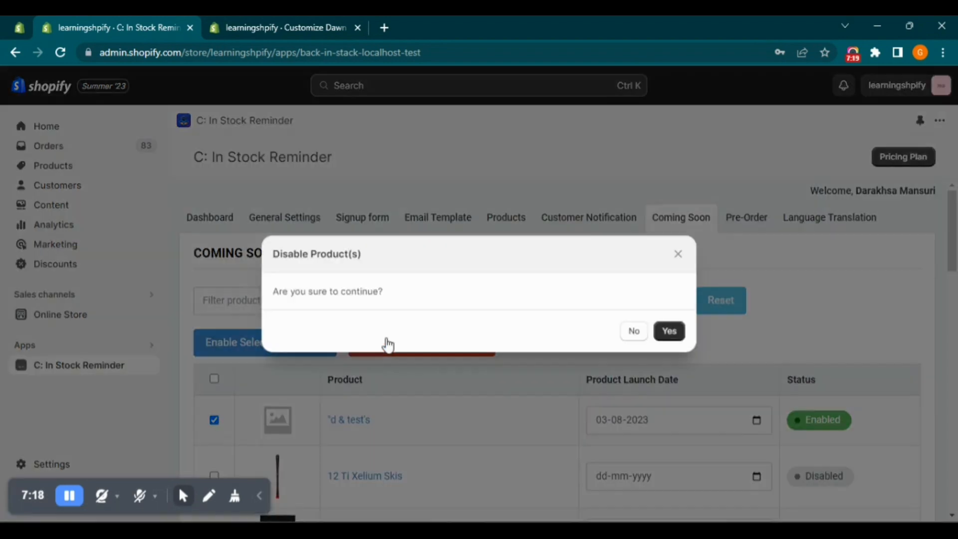
pyautogui.click(662, 332)
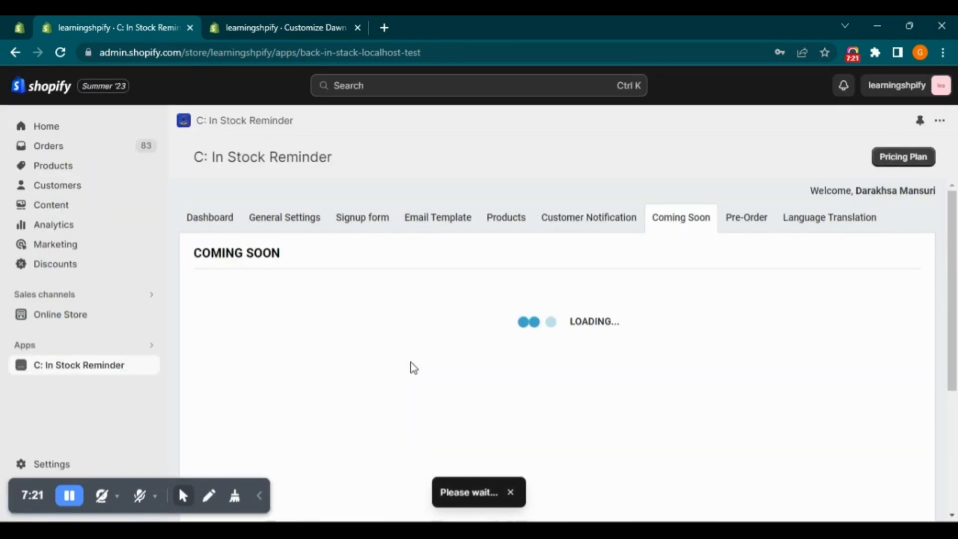
pyautogui.scroll(-10, 793, 389)
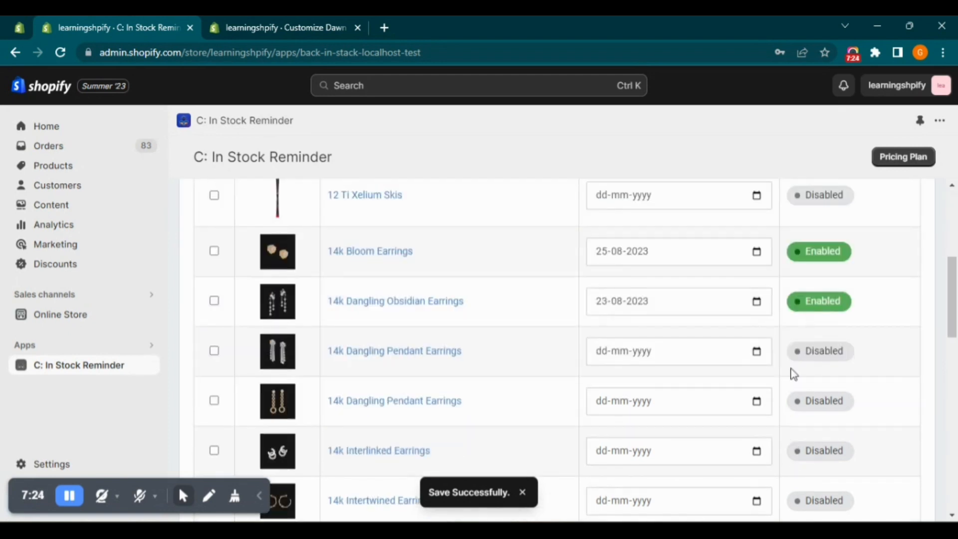
pyautogui.scroll(10, 823, 454)
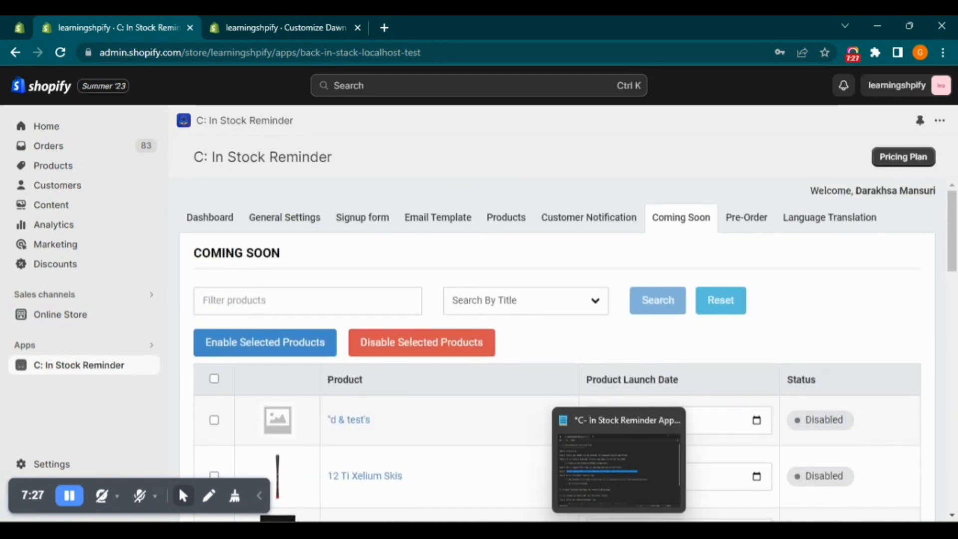
# Switch to the Notepad setup notes to read Step-6, return to the browser and open the app's Pre-Order page
pyautogui.click(618, 530)
pyautogui.moveTo(181, 298); pyautogui.dragTo(408, 295)
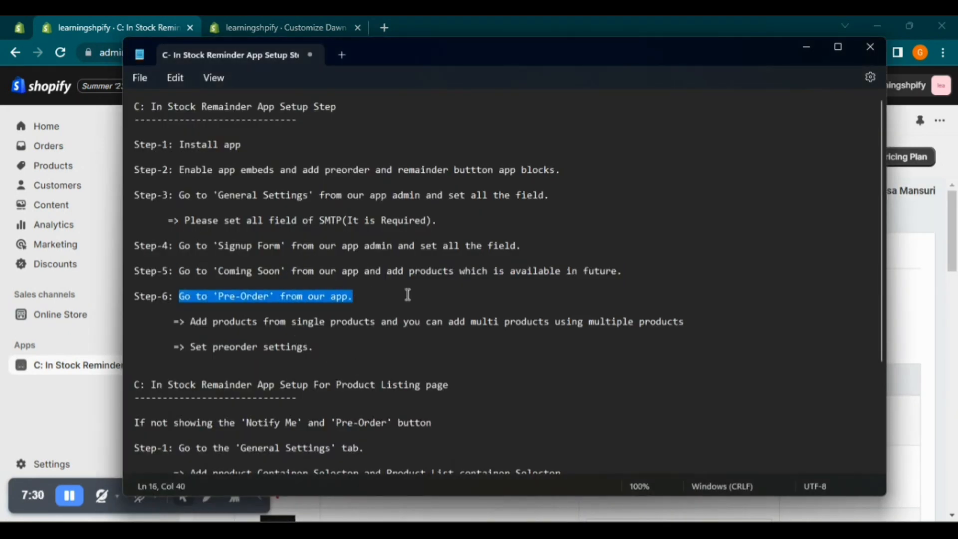
pyautogui.moveTo(192, 324); pyautogui.dragTo(690, 324)
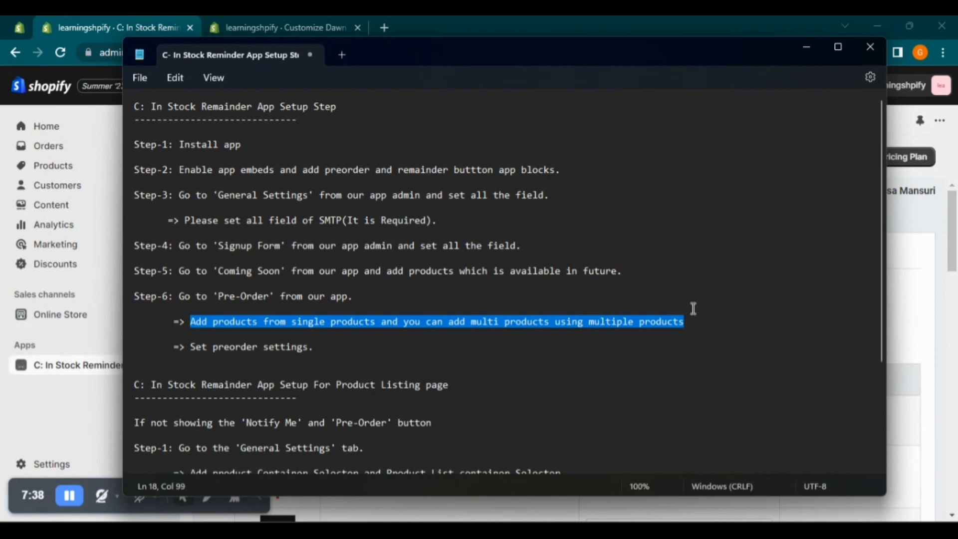
pyautogui.press('Up')
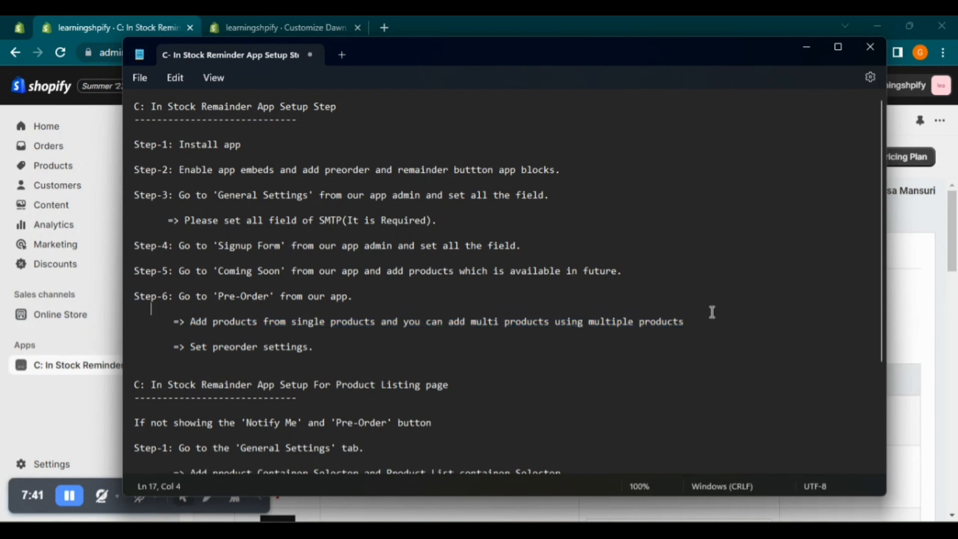
pyautogui.hotkey('alt', 'Tab')
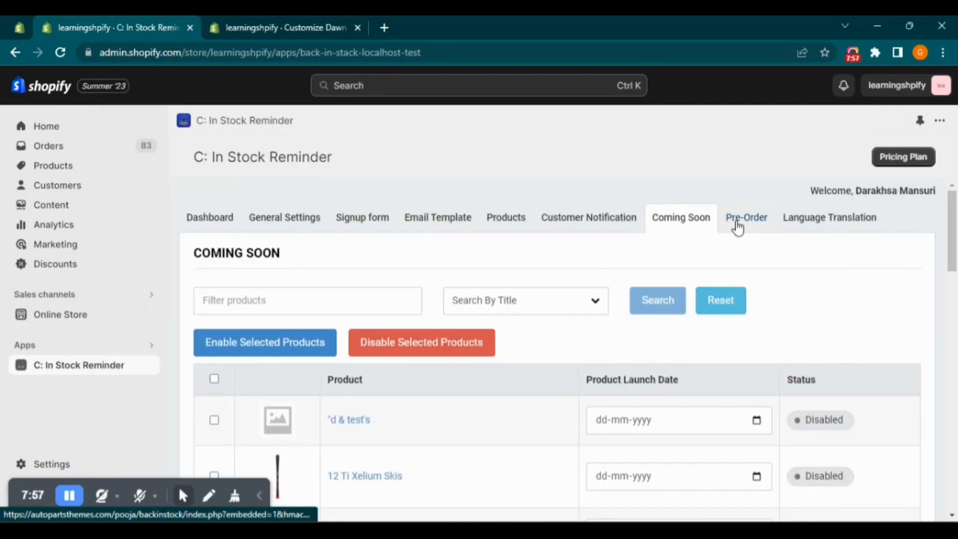
pyautogui.click(737, 221)
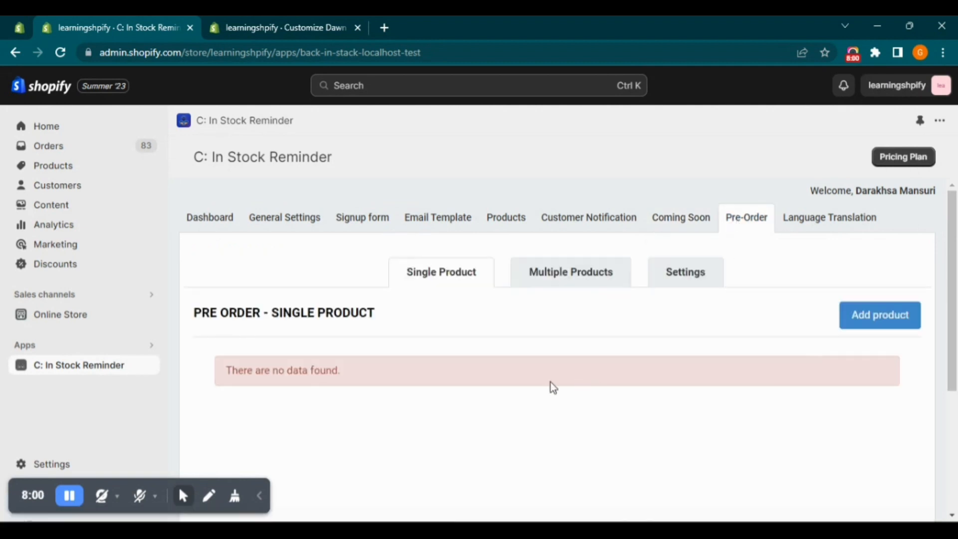
# Add 12 Ti Xelium Skis as a single pre-order product
pyautogui.click(881, 315)
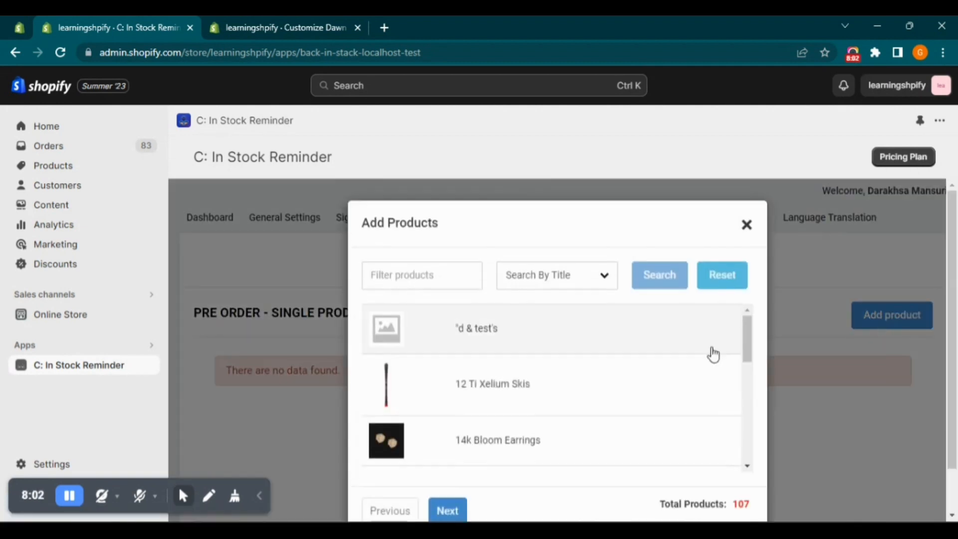
pyautogui.scroll(-7, 514, 387)
pyautogui.scroll(7, 515, 387)
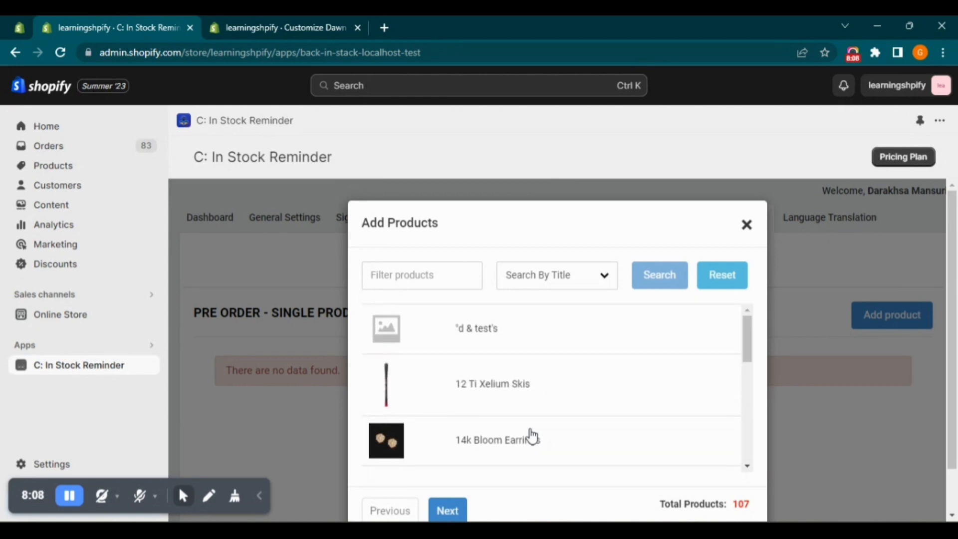
pyautogui.scroll(-1, 532, 437)
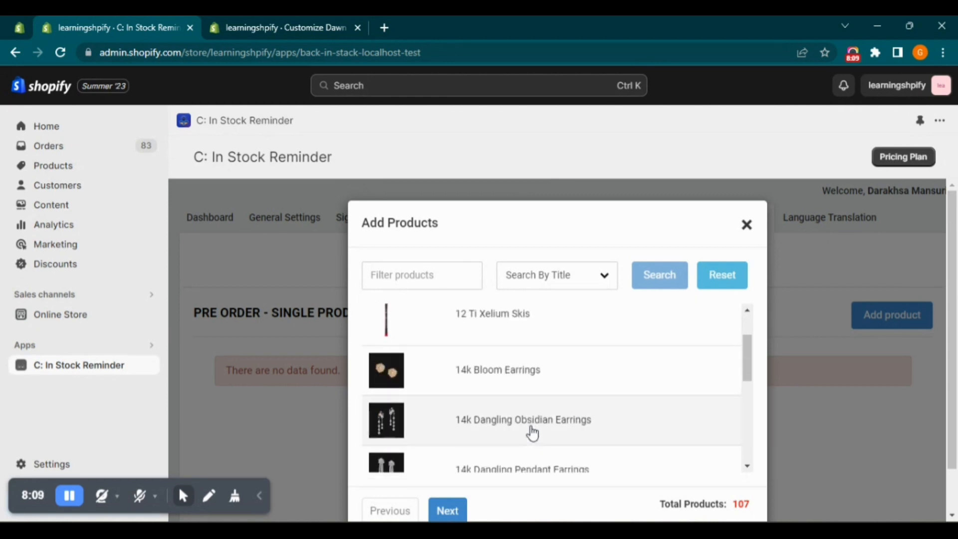
pyautogui.click(535, 324)
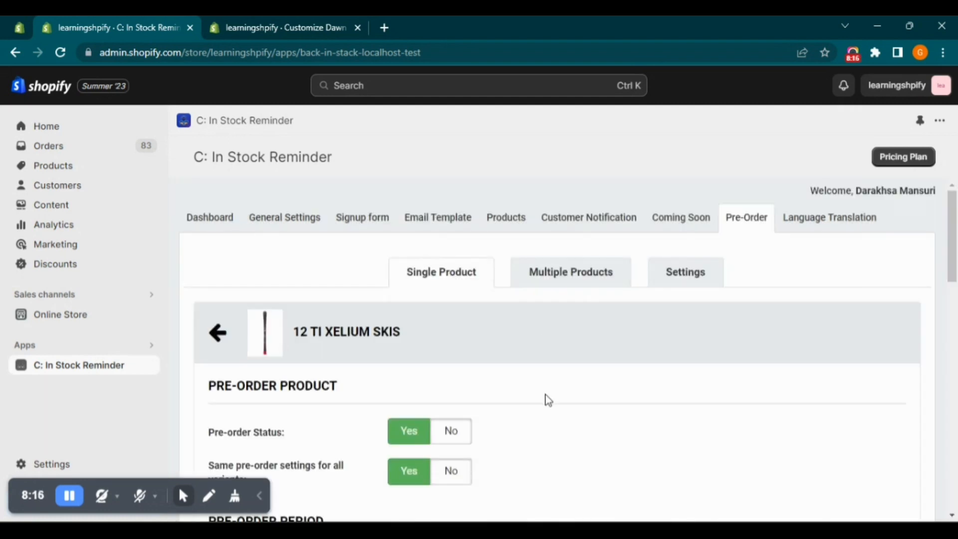
# Try using separate pre-order settings per variant for 12 Ti Xelium Skis and check the variants offered
pyautogui.scroll(-3, 546, 398)
pyautogui.scroll(-1, 549, 400)
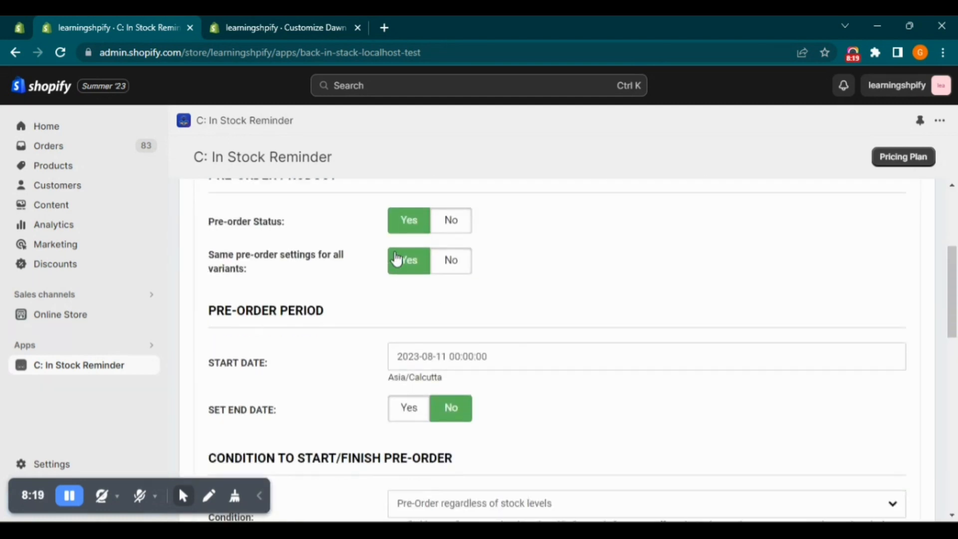
pyautogui.click(451, 260)
pyautogui.click(454, 303)
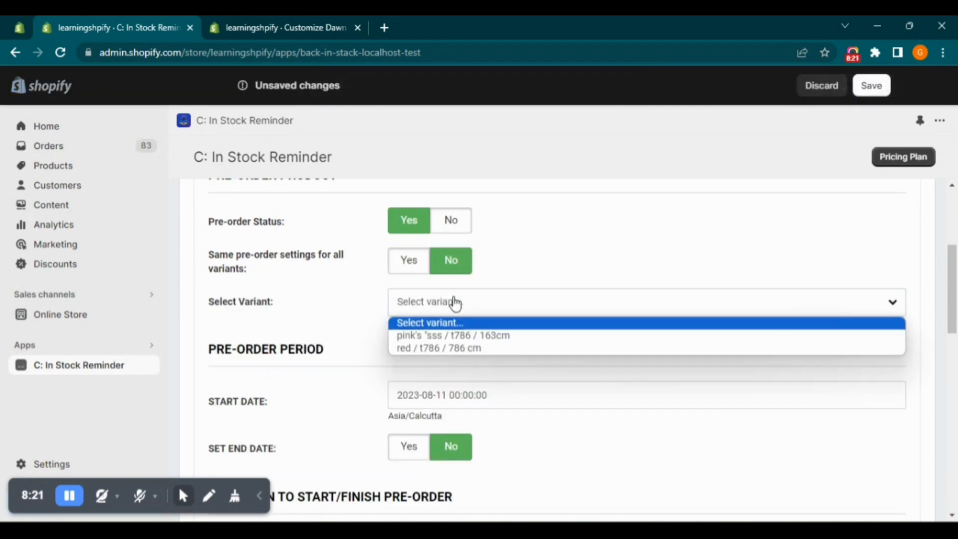
pyautogui.click(421, 263)
# Set the pre-order start date to 2023-08-11, review and save the product's pre-order settings, and return to the single-product list
pyautogui.click(487, 359)
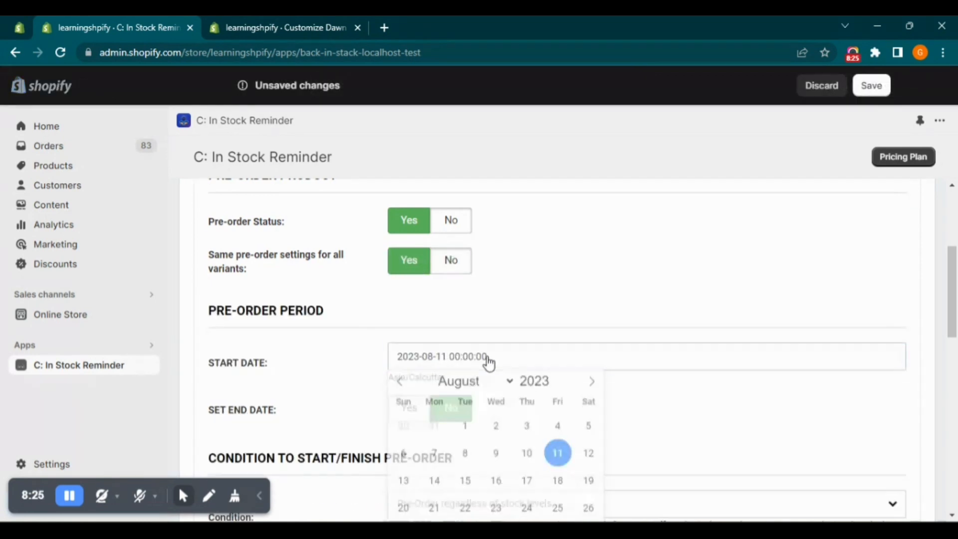
pyautogui.click(558, 457)
pyautogui.scroll(-4, 549, 449)
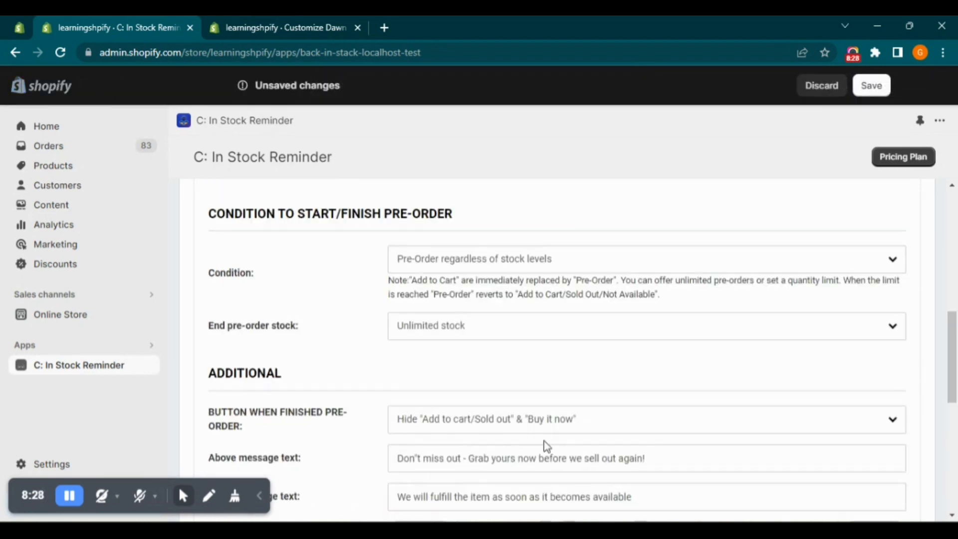
pyautogui.scroll(1, 451, 344)
pyautogui.scroll(-4, 445, 395)
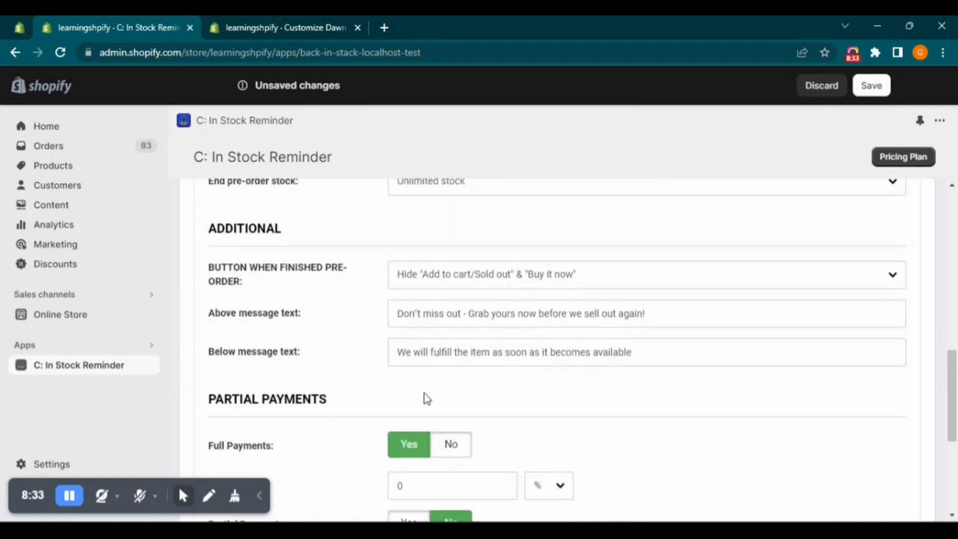
pyautogui.scroll(-4, 424, 398)
pyautogui.scroll(15, 597, 417)
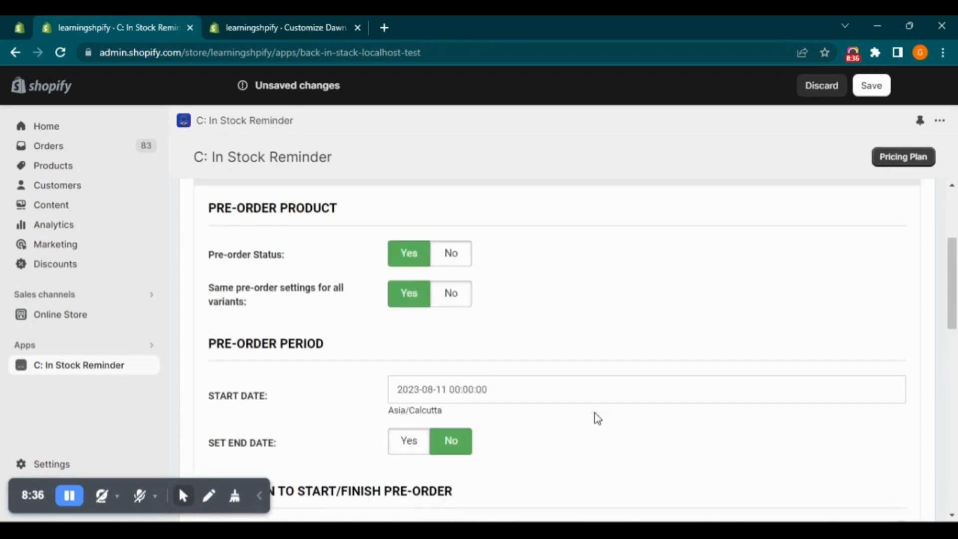
pyautogui.scroll(-16, 603, 417)
pyautogui.click(559, 440)
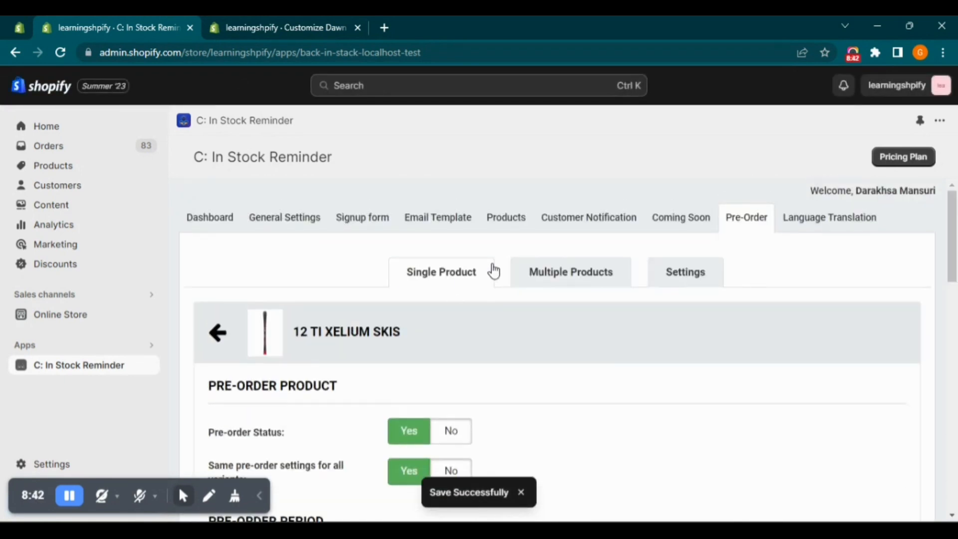
pyautogui.click(218, 332)
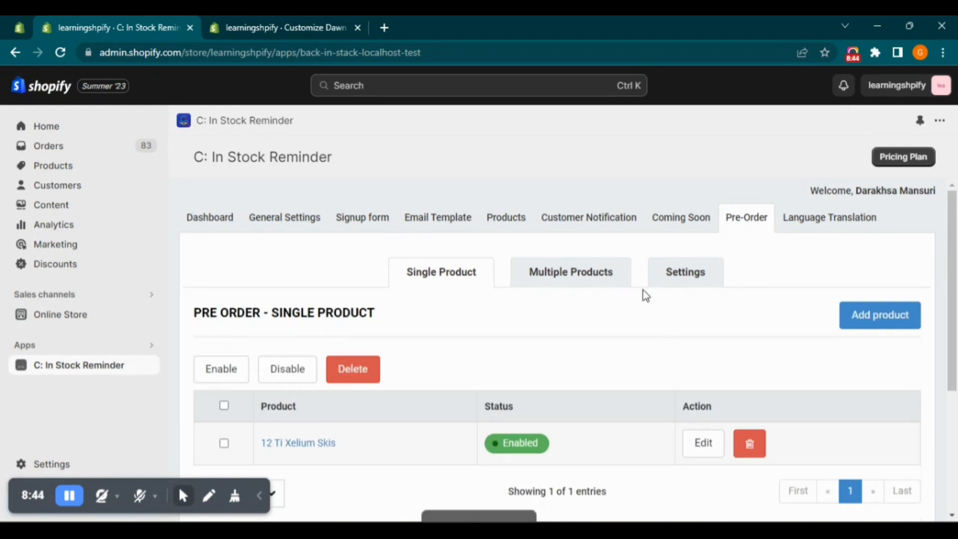
# Start a new pre-order collection for multiple products and check its title and collection type
pyautogui.click(599, 278)
pyautogui.click(854, 315)
pyautogui.scroll(-3, 526, 366)
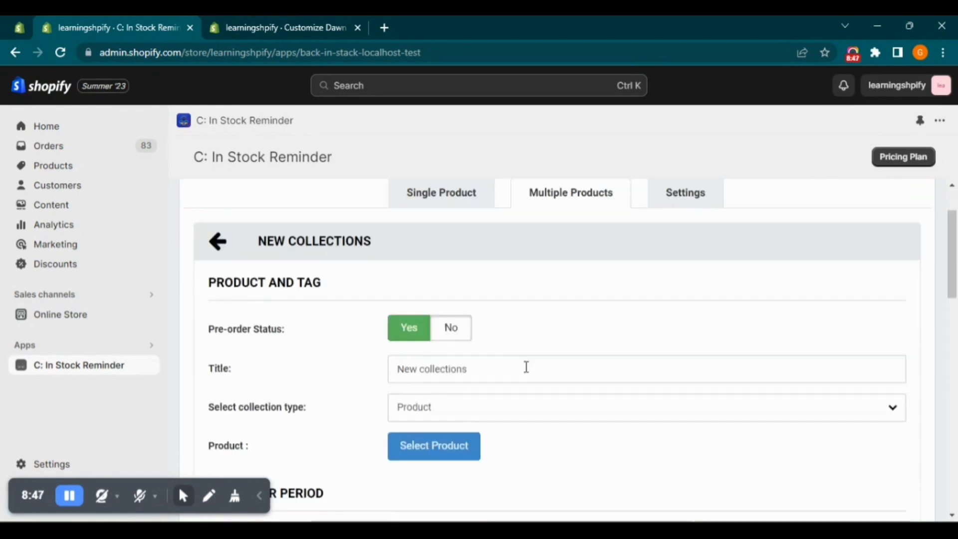
pyautogui.click(445, 307)
pyautogui.click(439, 355)
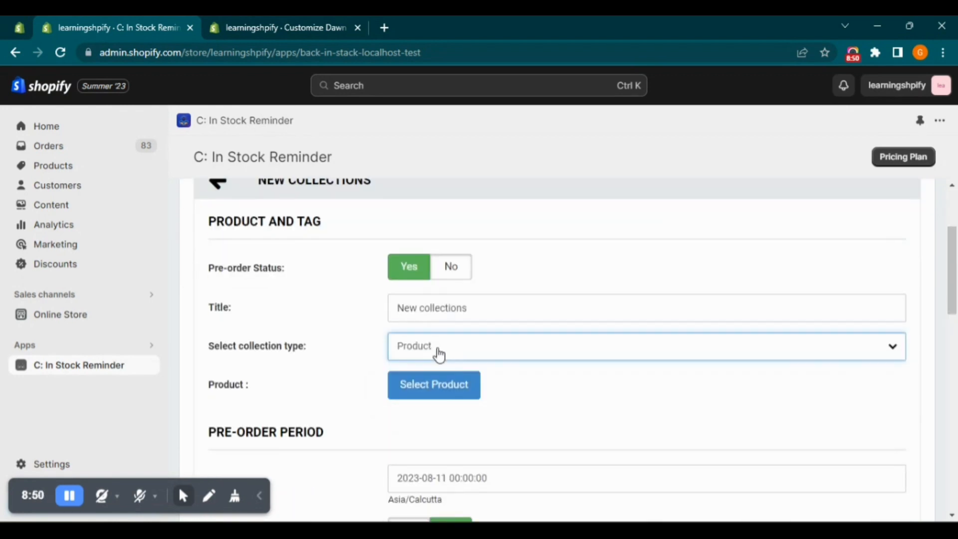
# Select 12 Ti Xelium Skis, 14k Bloom Earrings, 14k Dangling Obsidian Earrings and the first 14k Dangling Pendant Earrings for the new collection
pyautogui.click(438, 384)
pyautogui.click(449, 332)
pyautogui.click(459, 371)
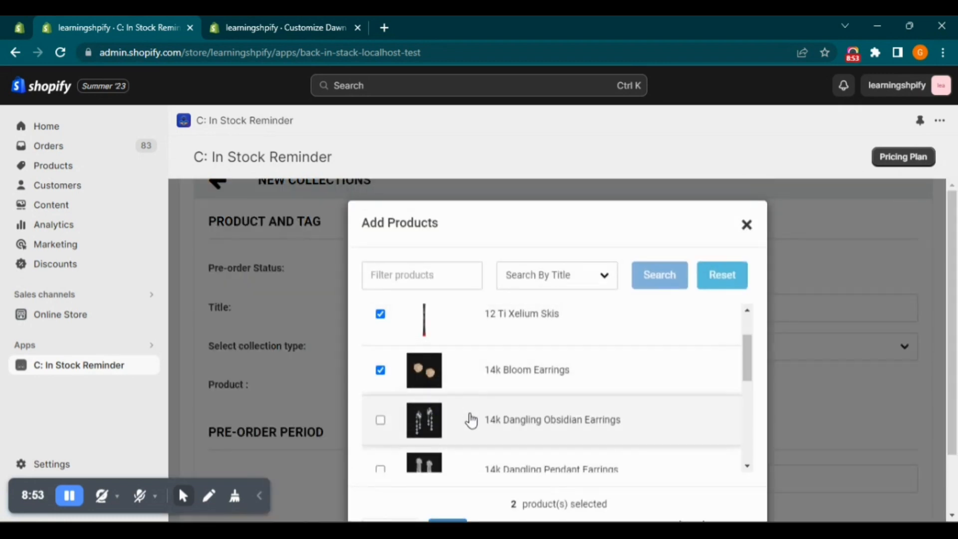
pyautogui.click(471, 418)
pyautogui.click(481, 469)
pyautogui.scroll(-5, 487, 466)
pyautogui.scroll(-3, 649, 414)
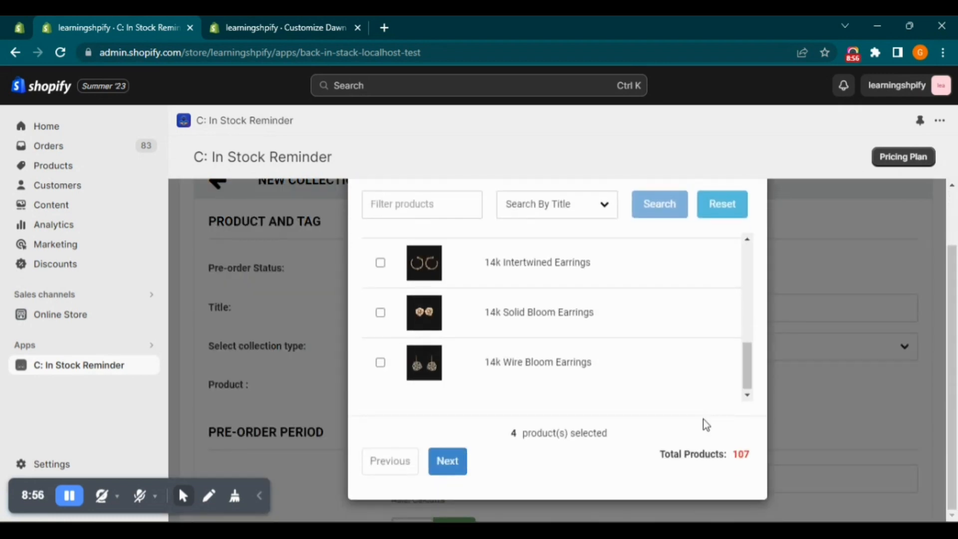
pyautogui.scroll(8, 649, 368)
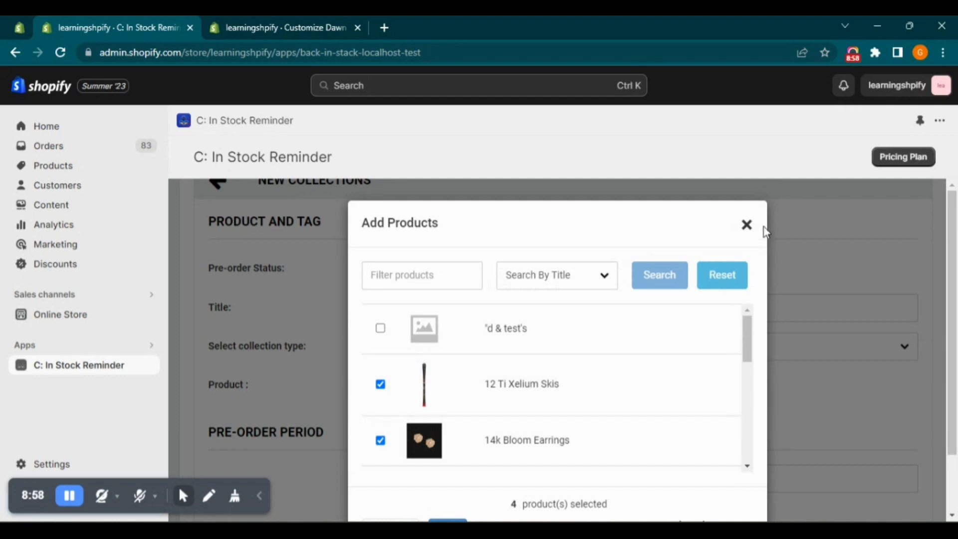
pyautogui.click(747, 225)
# Change the new collection's type to Tag, add the product tag wholesale and review the remaining settings
pyautogui.scroll(-15, 535, 271)
pyautogui.scroll(-3, 519, 393)
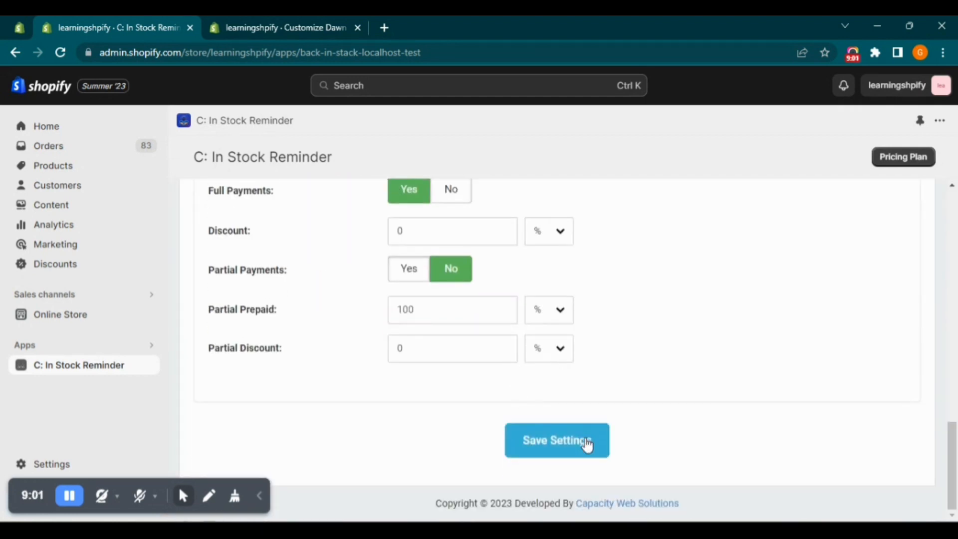
pyautogui.scroll(15, 552, 394)
pyautogui.click(439, 286)
pyautogui.click(444, 315)
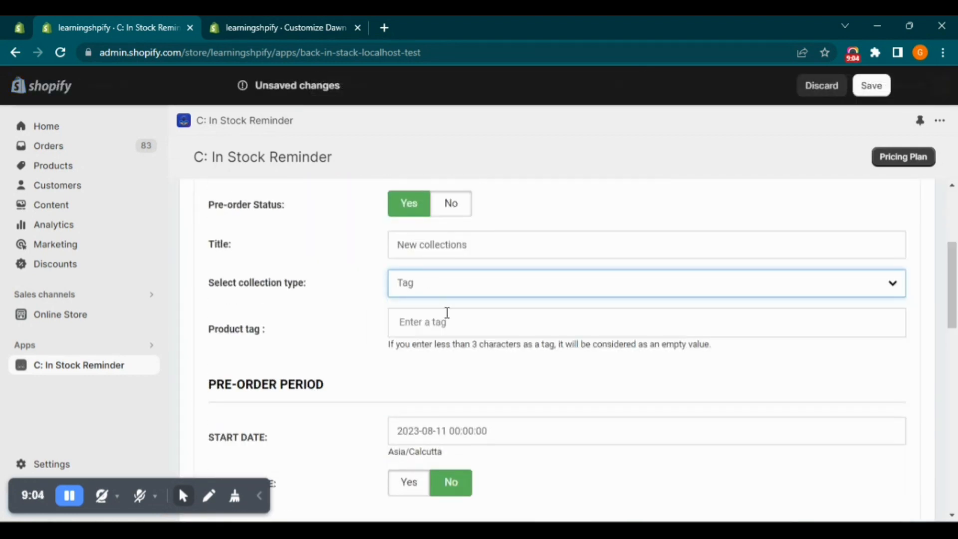
pyautogui.click(436, 321)
pyautogui.write('wholesale')
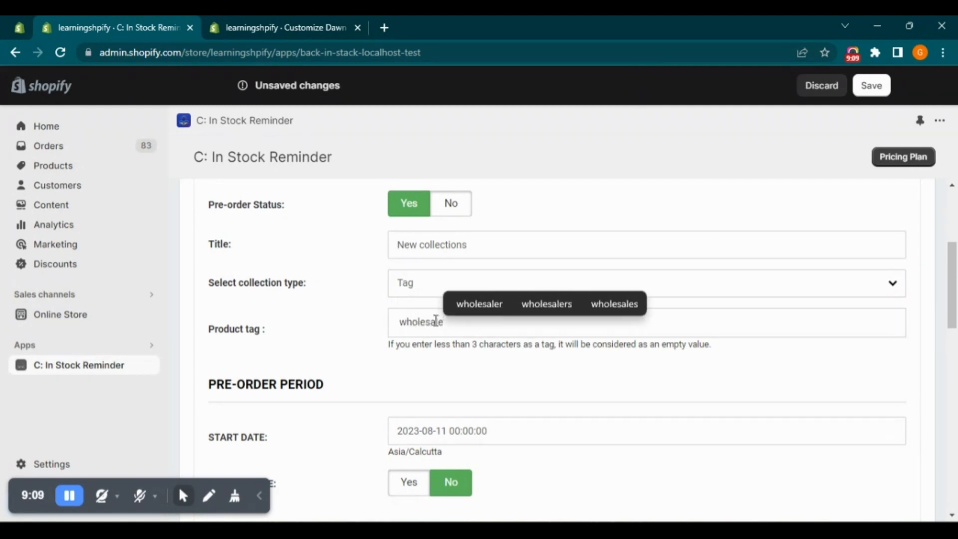
pyautogui.press('Return')
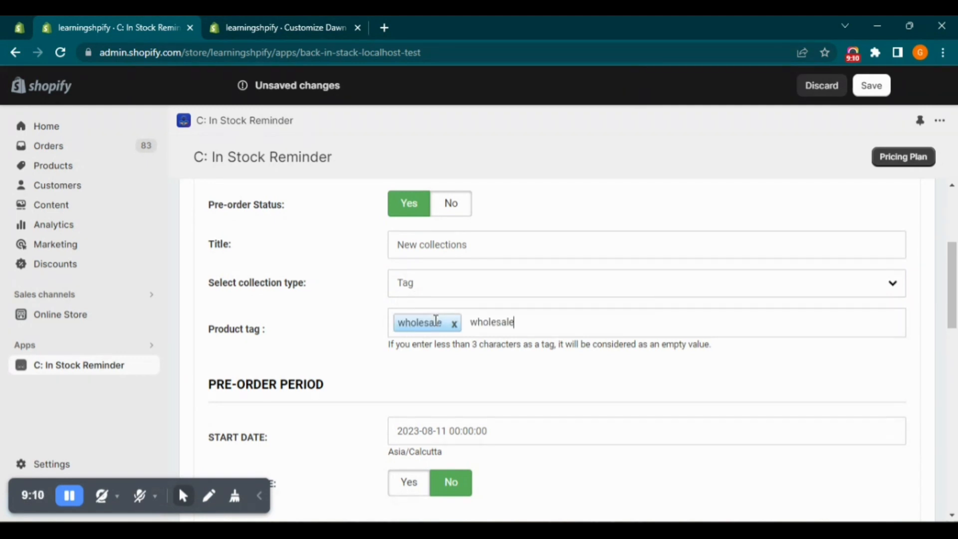
pyautogui.scroll(-15, 517, 319)
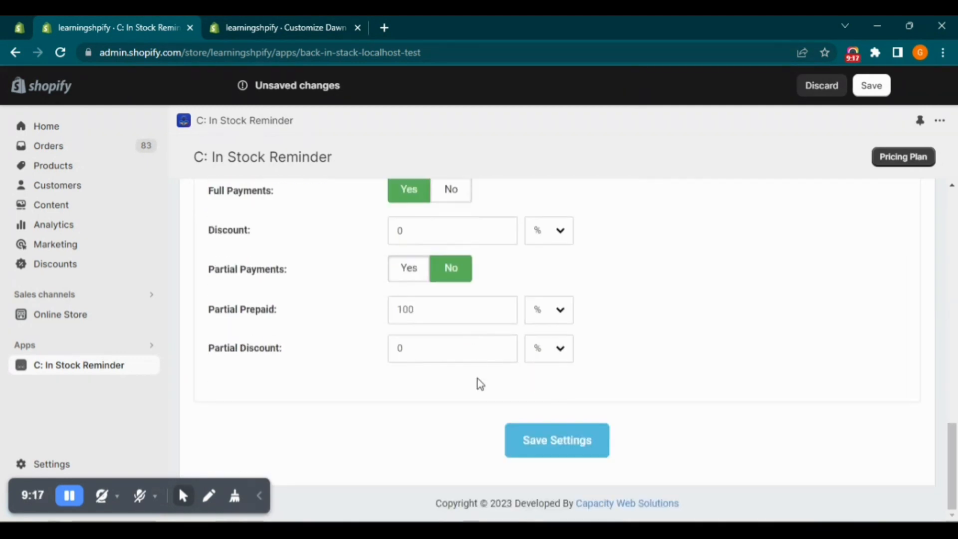
# Save the new collection's pre-order settings, return to the multiple-product list and check its entries
pyautogui.click(601, 428)
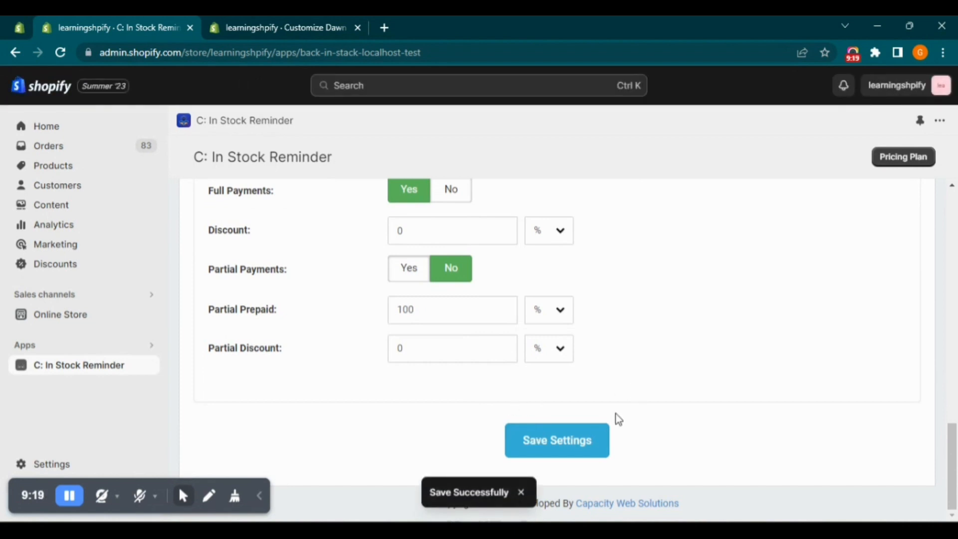
pyautogui.click(216, 325)
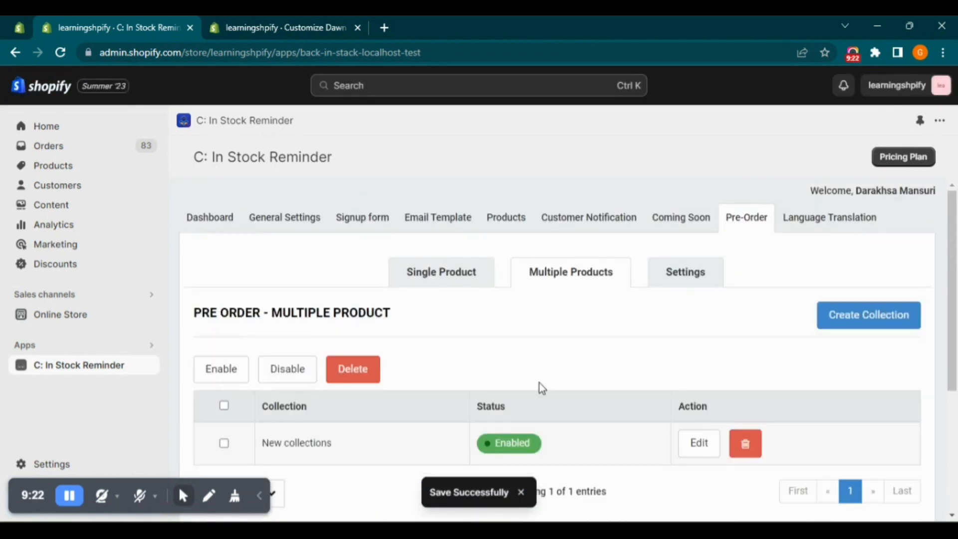
pyautogui.scroll(-1, 541, 388)
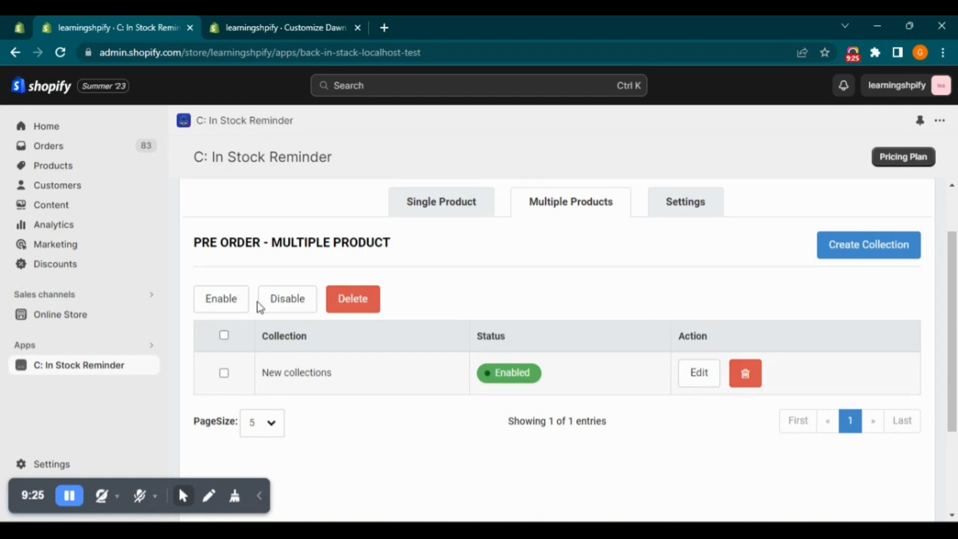
pyautogui.scroll(1, 595, 415)
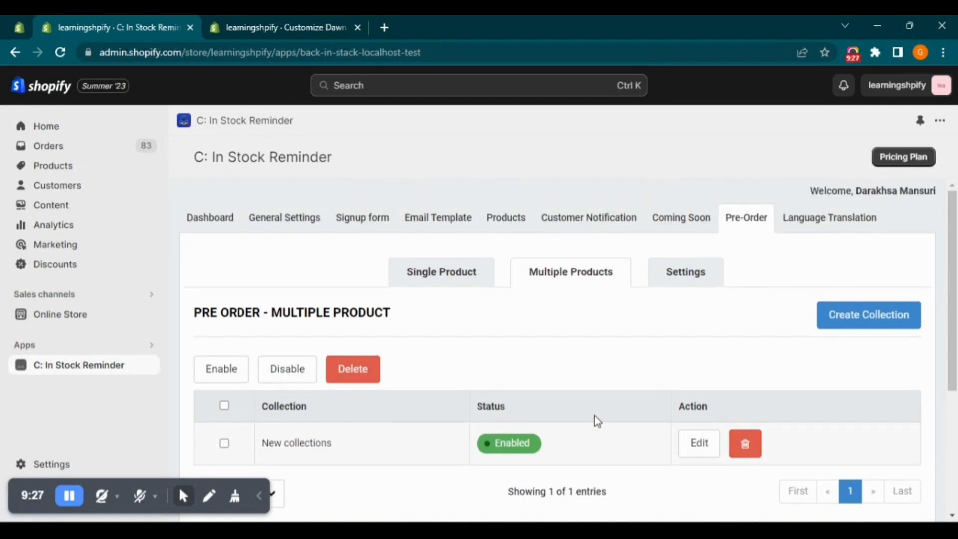
# Open the general pre-order settings and read the note about activating "Continue selling when out of stock"
pyautogui.click(684, 274)
pyautogui.moveTo(208, 375); pyautogui.dragTo(809, 410)
pyautogui.click(809, 409)
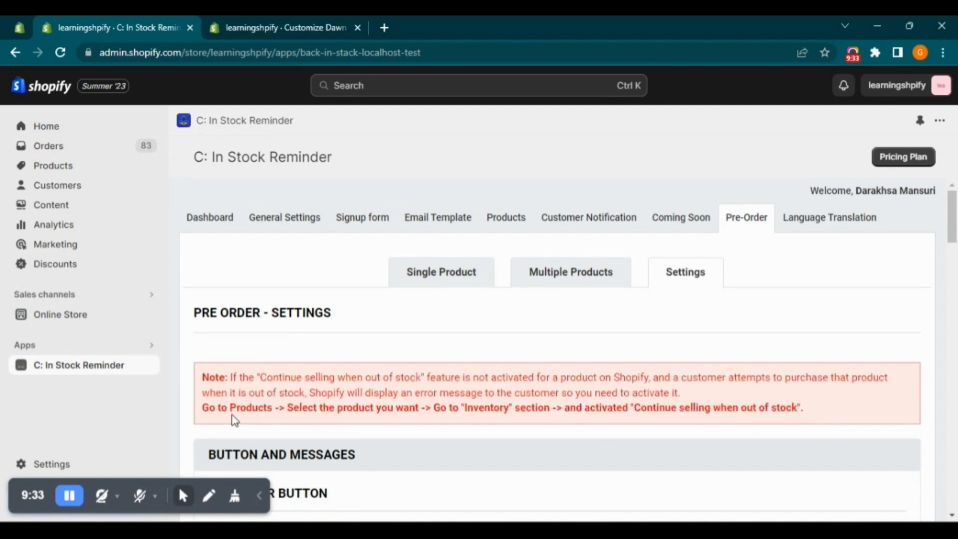
pyautogui.moveTo(207, 410); pyautogui.dragTo(842, 415)
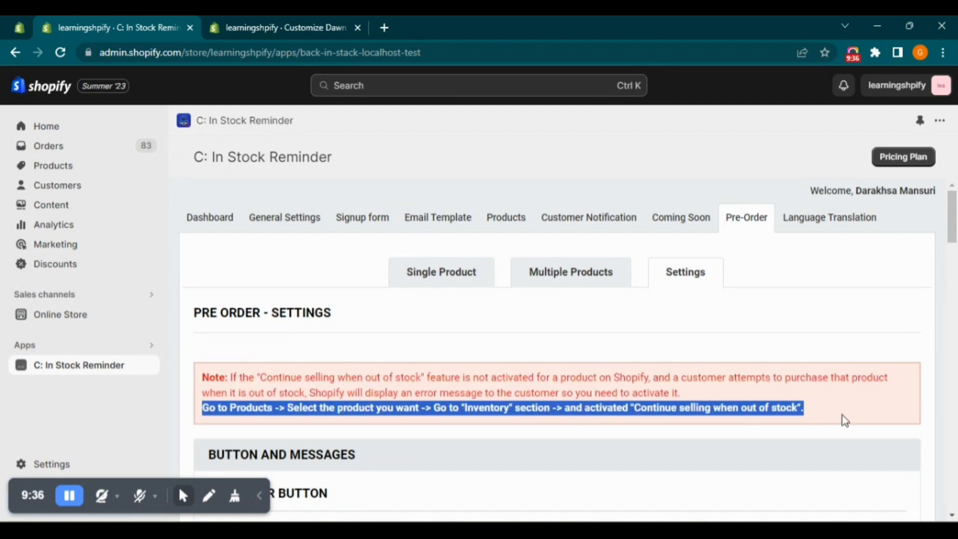
pyautogui.click(842, 414)
# Review the pre-order button, label, and above- and under-button message settings
pyautogui.scroll(-3, 672, 422)
pyautogui.scroll(-1, 485, 388)
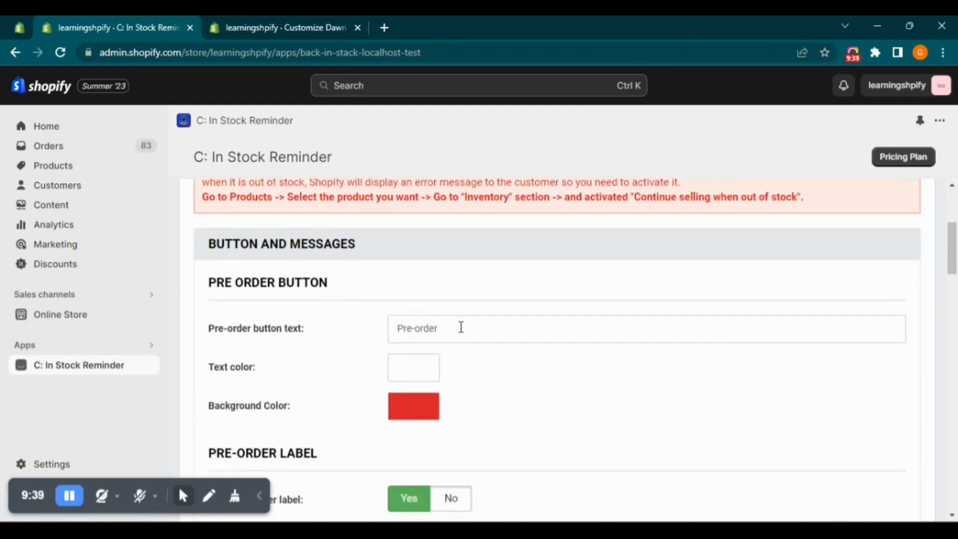
pyautogui.scroll(-4, 387, 366)
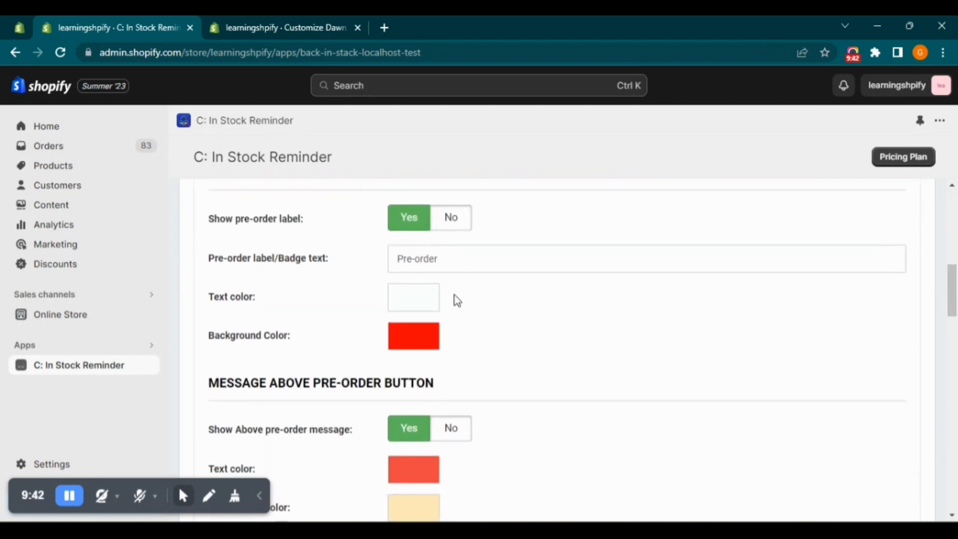
pyautogui.scroll(-6, 359, 392)
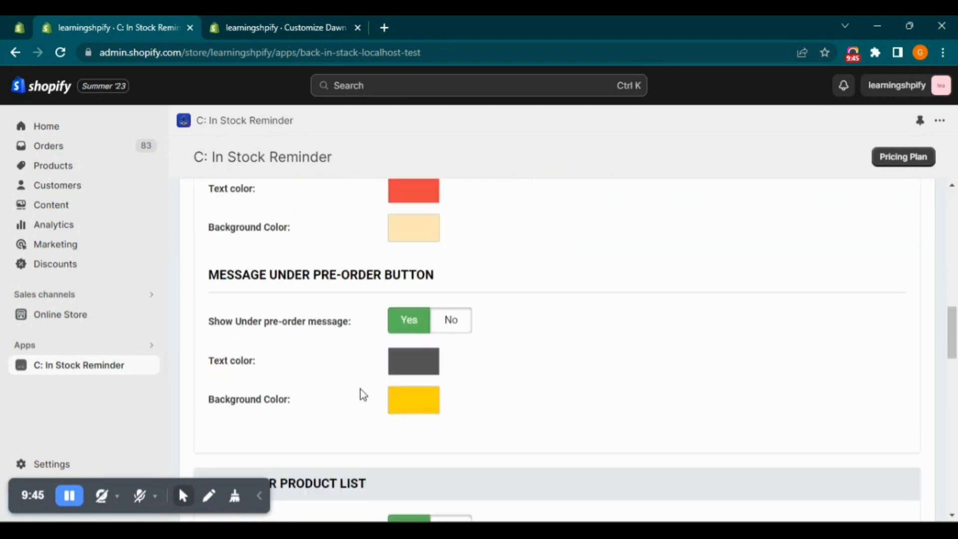
pyautogui.scroll(1, 359, 392)
pyautogui.scroll(-1, 354, 376)
pyautogui.scroll(-2, 354, 377)
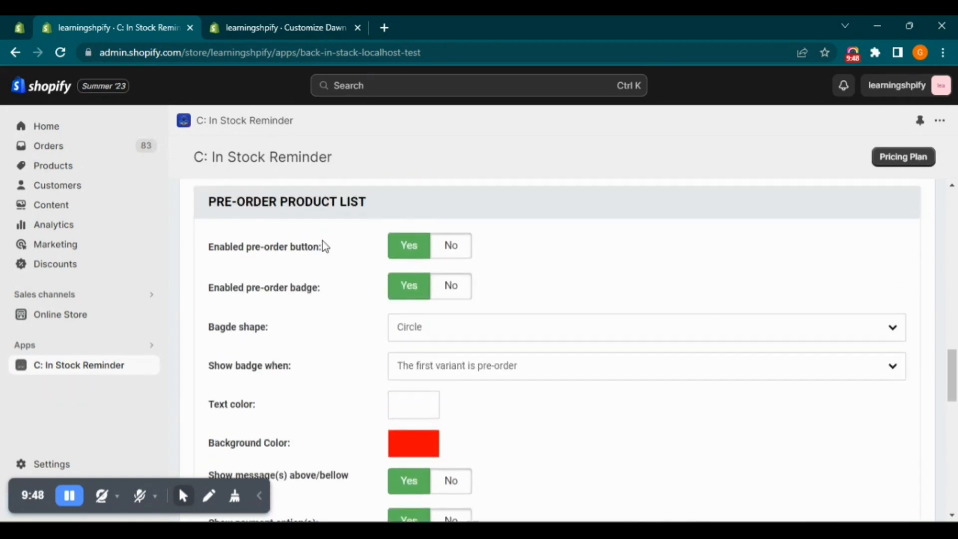
# Review the Pre-Order Product List options and the Cart & Order settings, including the mixed cart warning
pyautogui.moveTo(370, 209); pyautogui.dragTo(210, 209)
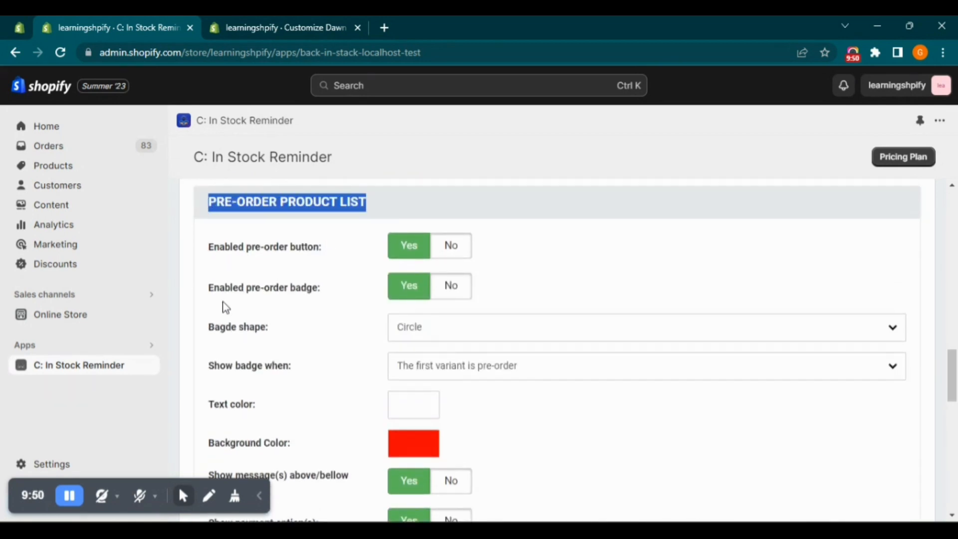
pyautogui.scroll(-2, 320, 384)
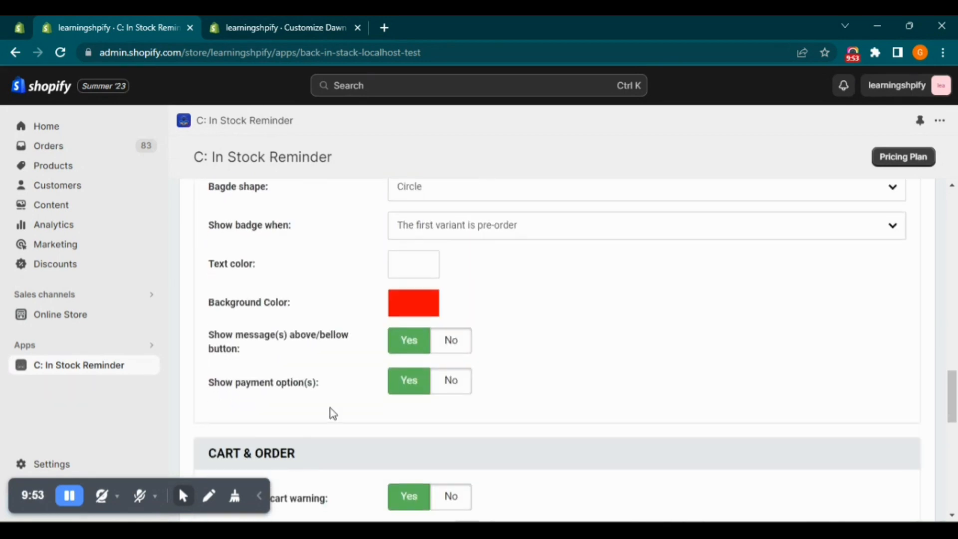
pyautogui.scroll(-2, 454, 402)
pyautogui.scroll(2, 454, 405)
pyautogui.scroll(-2, 509, 388)
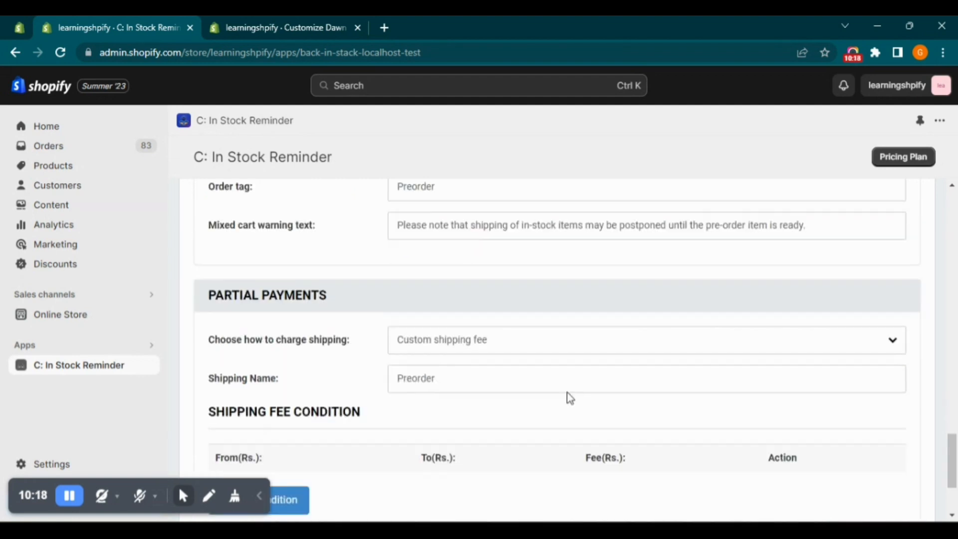
# Add a partial payment shipping fee condition from Rs. 50 to Rs. 199 with a fee of Rs. 40
pyautogui.scroll(-3, 569, 397)
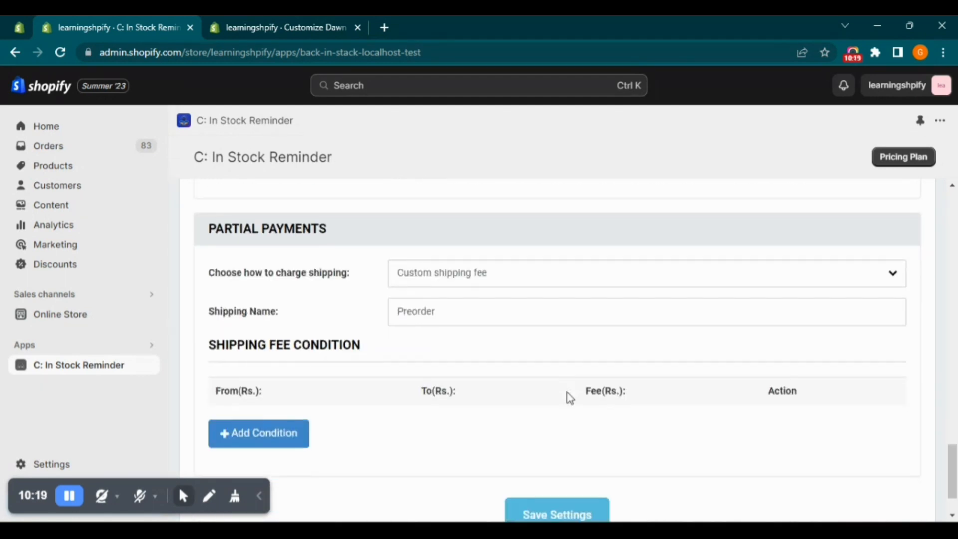
pyautogui.click(265, 371)
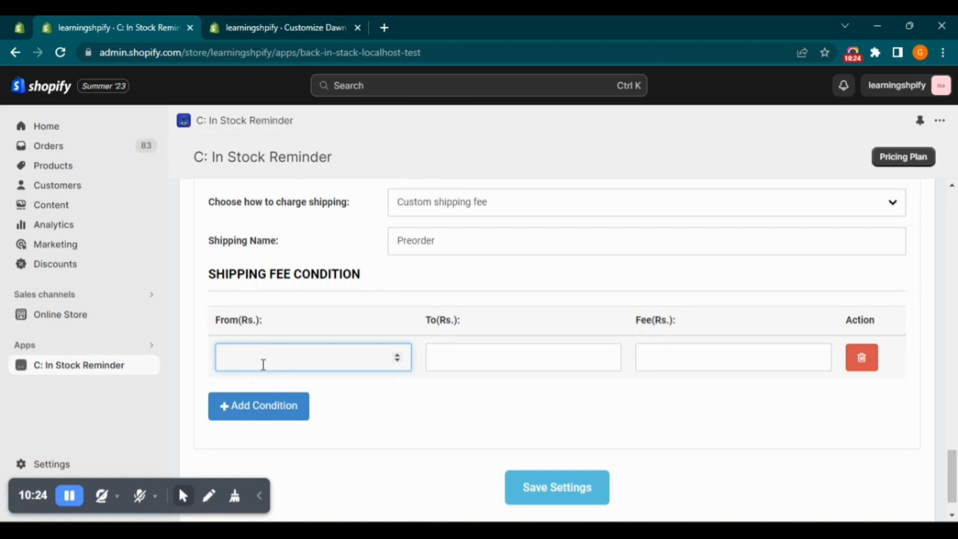
pyautogui.write('50')
pyautogui.click(456, 355)
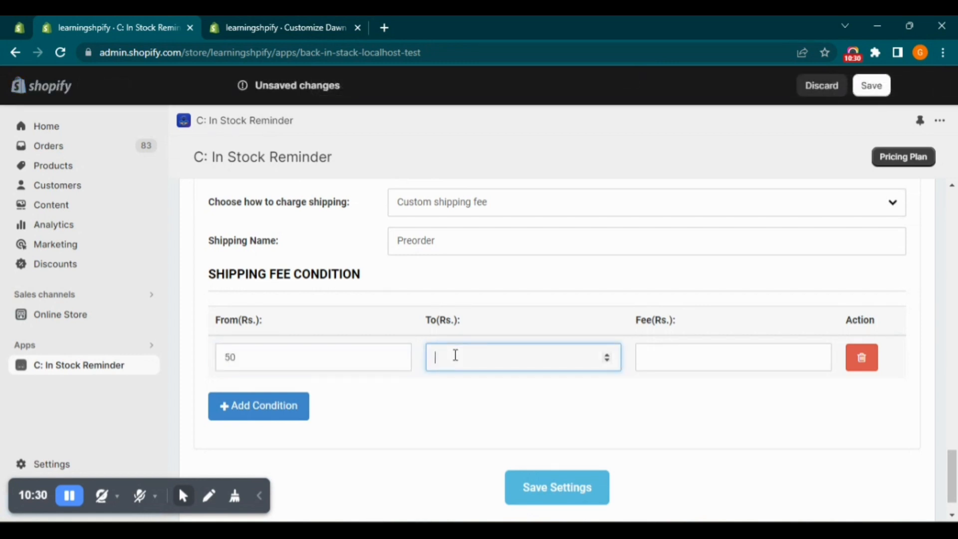
pyautogui.click(679, 351)
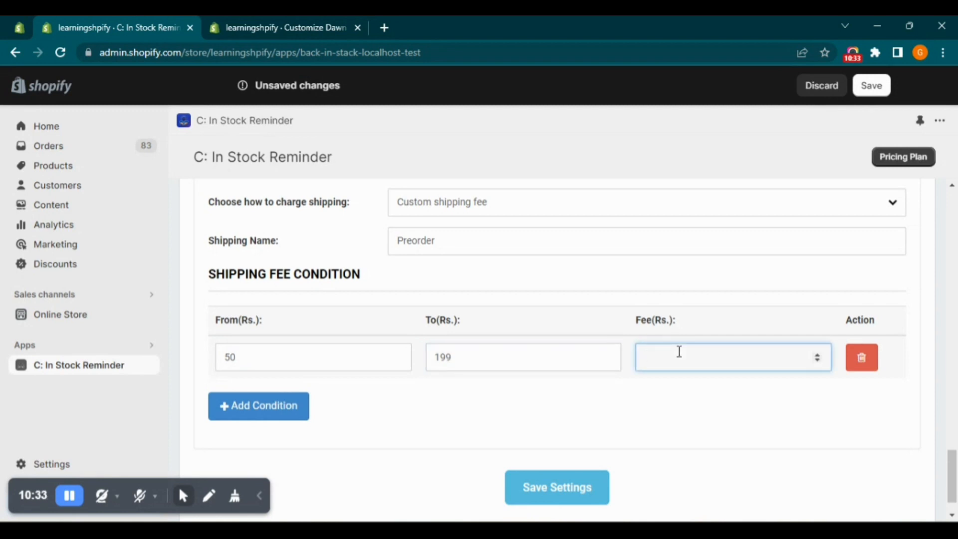
# Add two blank shipping fee conditions and delete both again
pyautogui.click(272, 415)
pyautogui.click(261, 456)
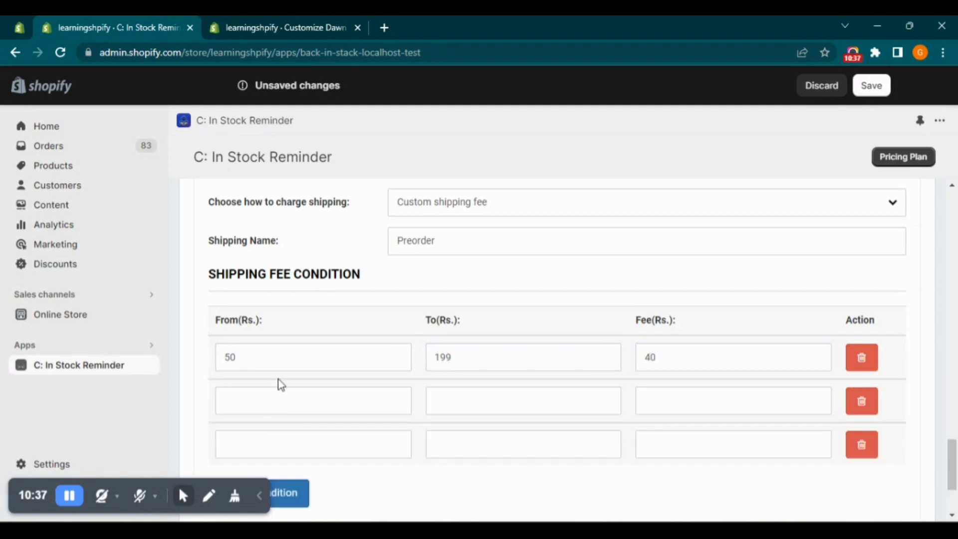
pyautogui.click(862, 400)
pyautogui.click(862, 401)
# Save the pre-order settings and open the product catalog on the live online store
pyautogui.click(544, 485)
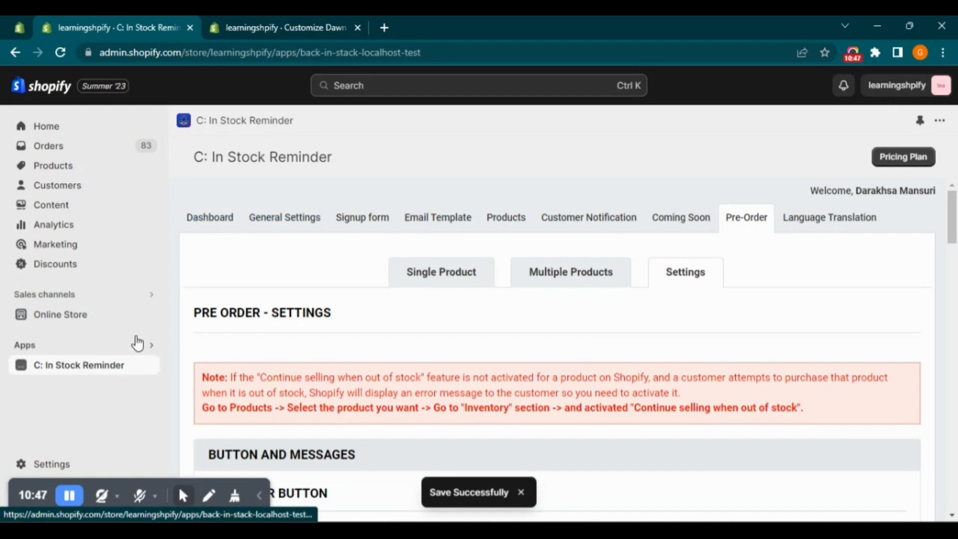
pyautogui.click(151, 315)
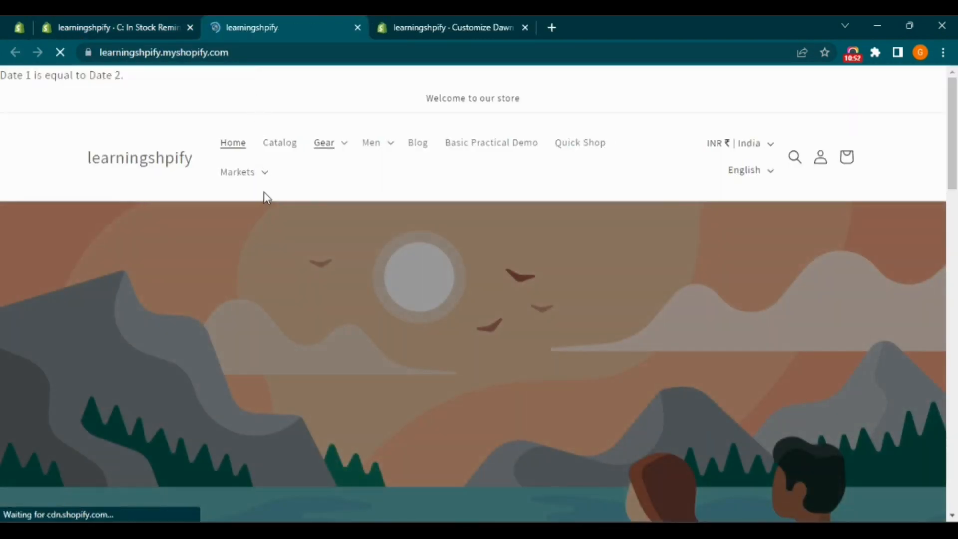
pyautogui.scroll(-3, 287, 151)
pyautogui.scroll(3, 286, 149)
pyautogui.click(283, 150)
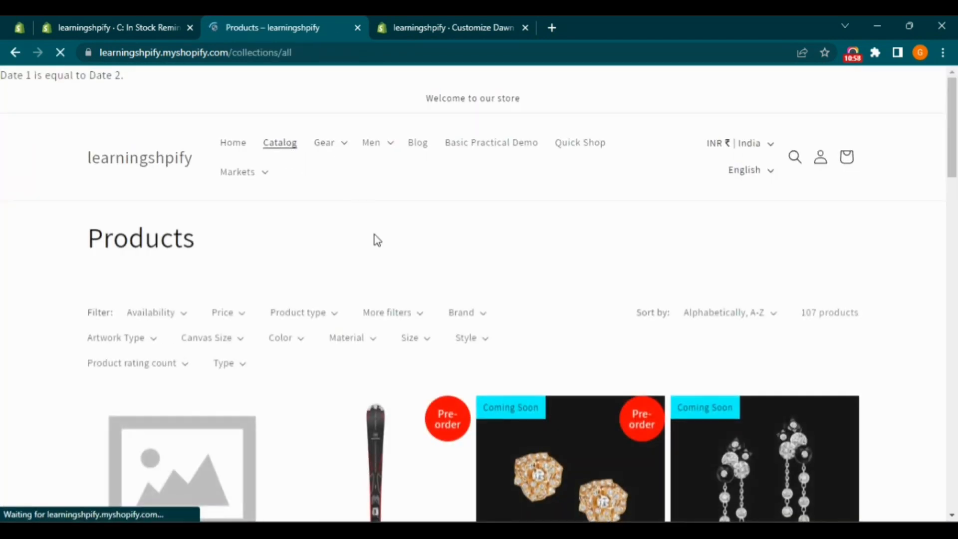
# Examine the catalog's product cards for Pre-order and Coming Soon badges, availability dates, notify buttons, pre-order buttons and messages
pyautogui.scroll(-1, 364, 245)
pyautogui.scroll(-4, 357, 248)
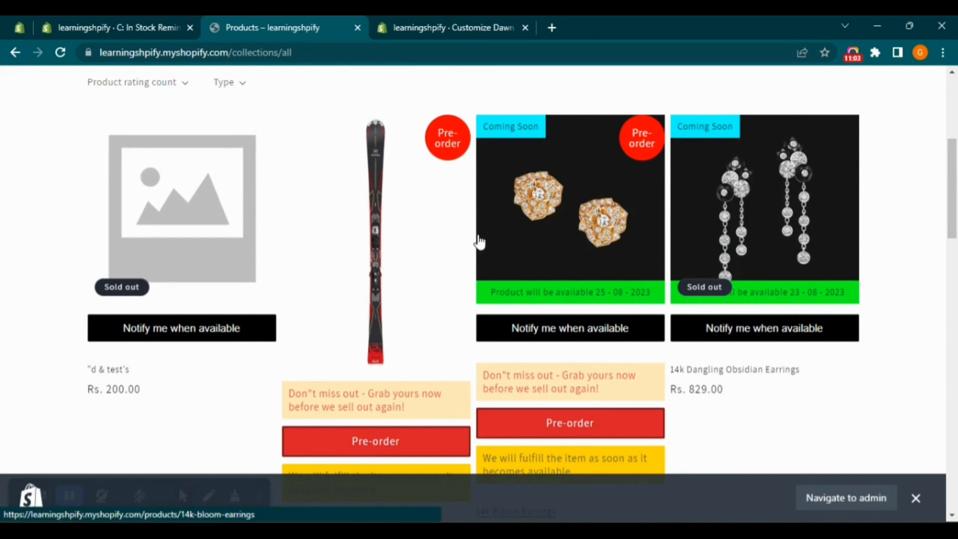
pyautogui.scroll(-3, 487, 259)
pyautogui.scroll(-9, 503, 274)
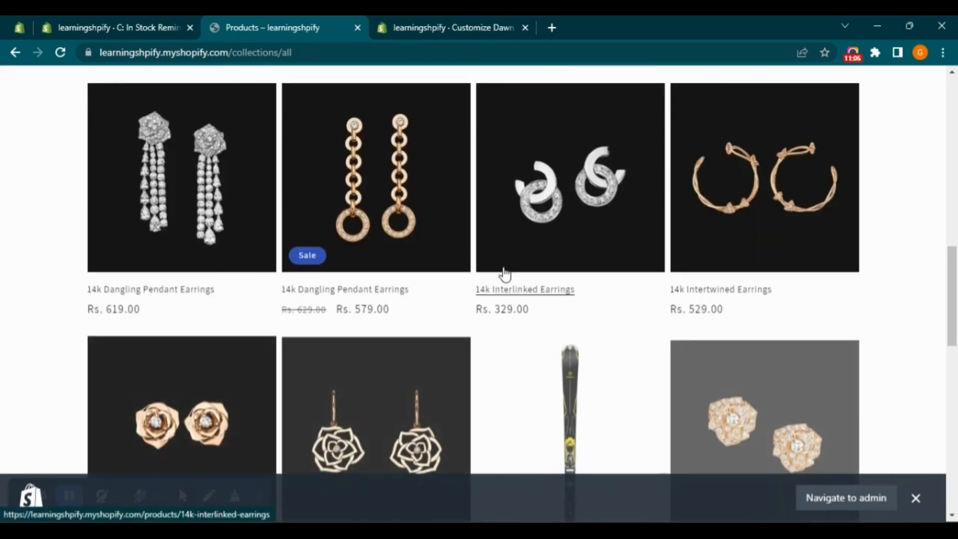
pyautogui.scroll(-4, 505, 273)
pyautogui.scroll(20, 505, 273)
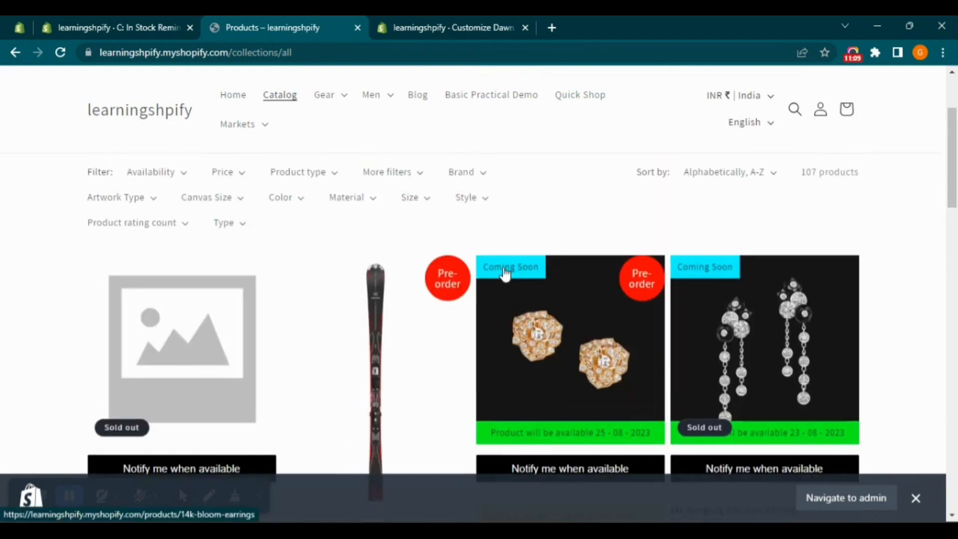
pyautogui.scroll(-1, 505, 273)
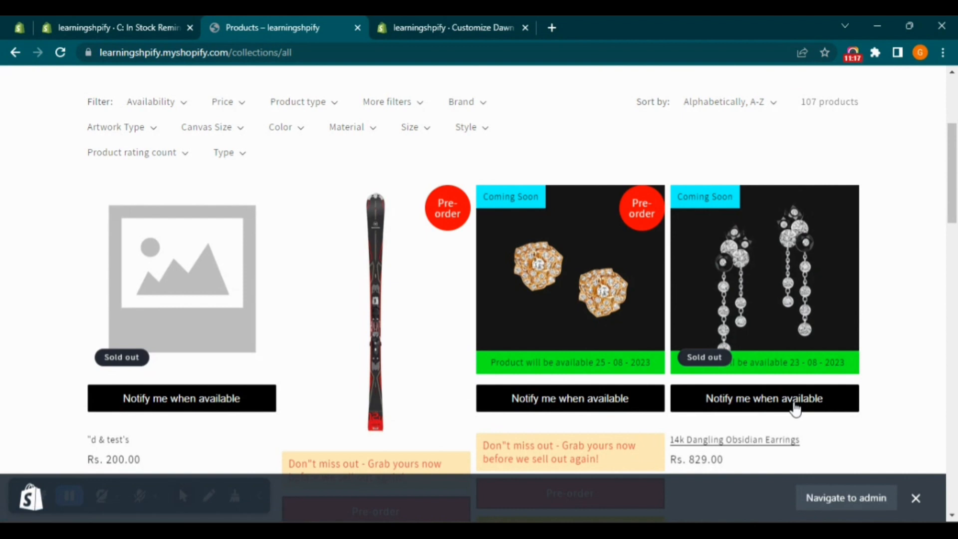
pyautogui.scroll(-2, 791, 407)
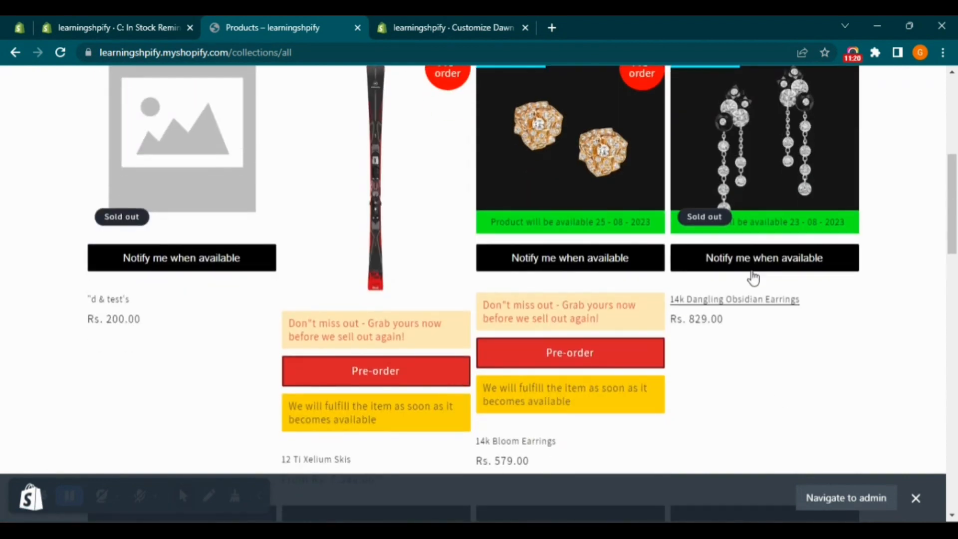
pyautogui.scroll(2, 753, 278)
pyautogui.scroll(-1, 585, 396)
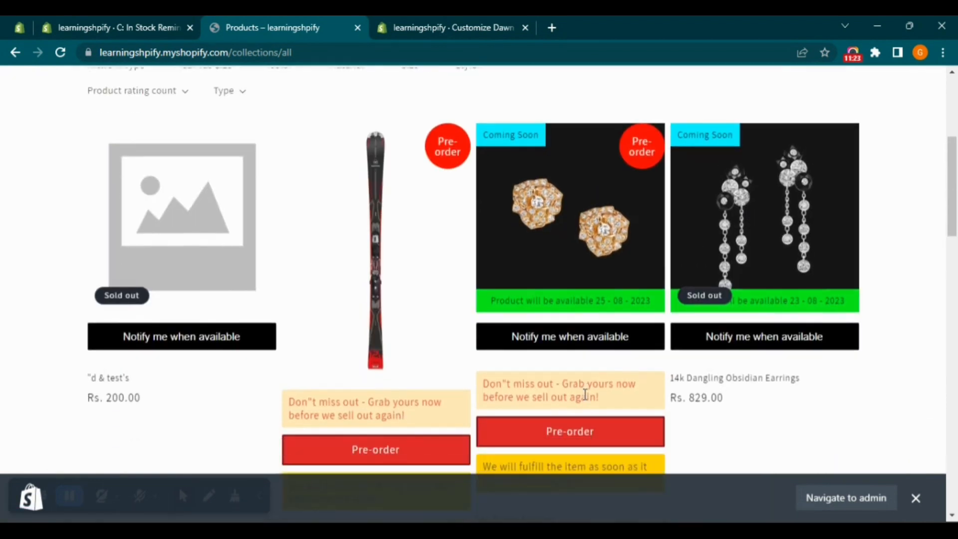
pyautogui.scroll(-5, 585, 394)
pyautogui.scroll(4, 585, 395)
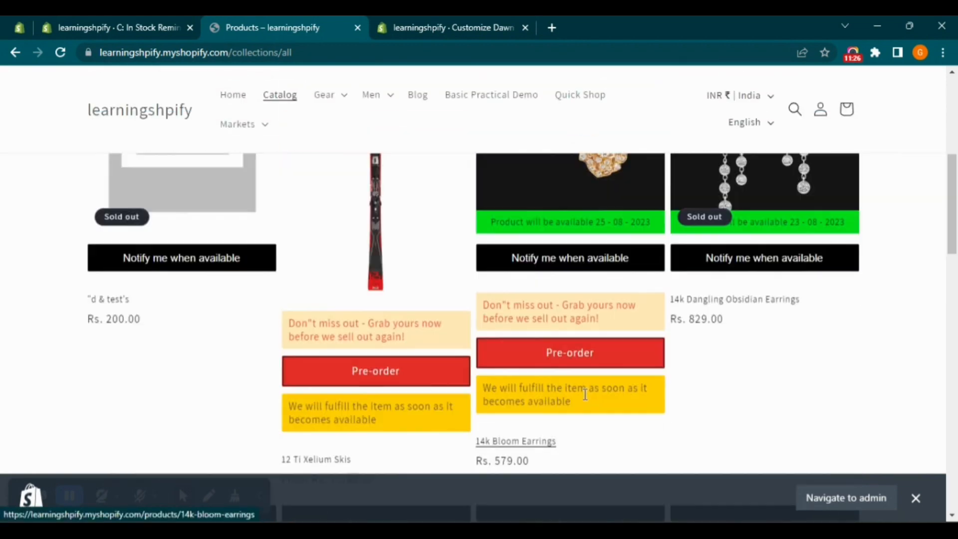
pyautogui.scroll(1, 586, 394)
pyautogui.scroll(1, 585, 394)
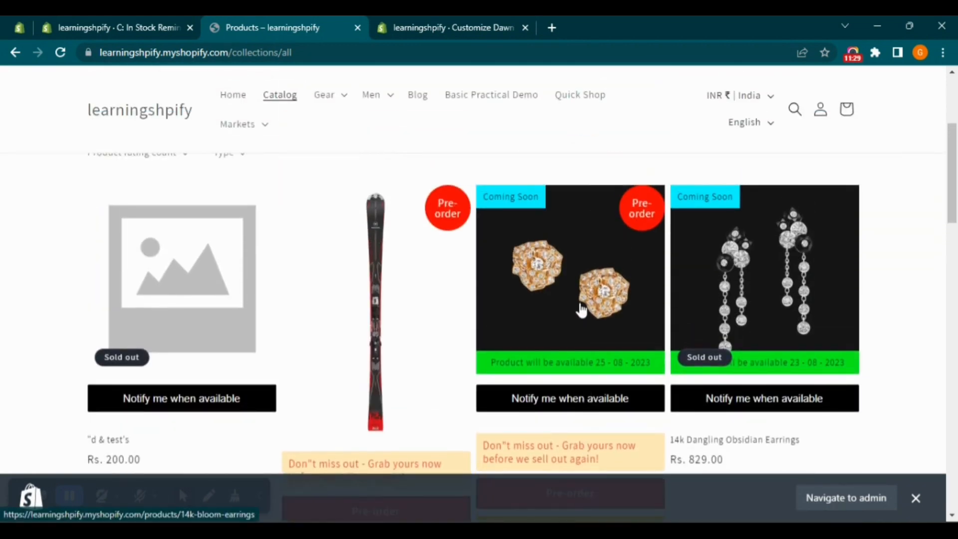
# Open the 12 Ti Xelium Skis product, examine its pre-order price, payment option, button and messages, and return to the catalog
pyautogui.click(372, 316)
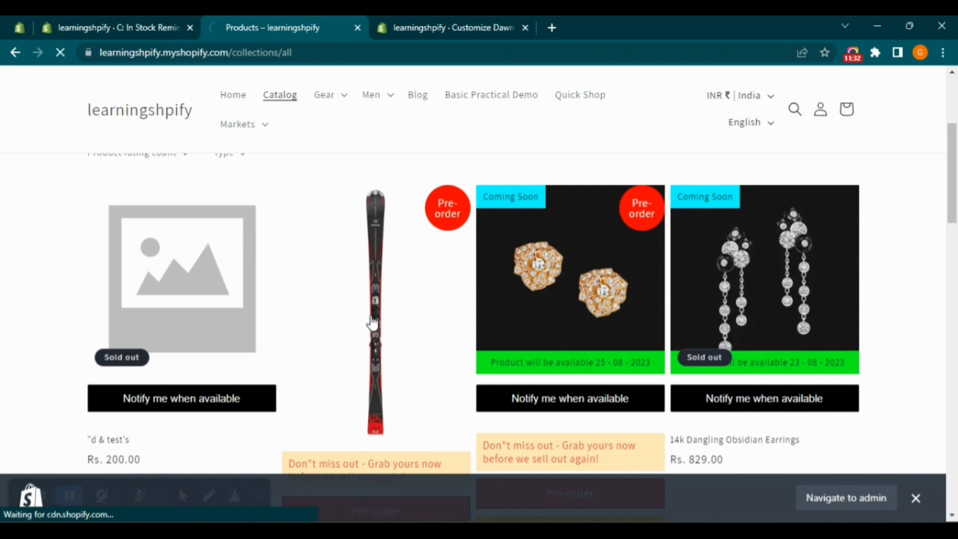
pyautogui.scroll(-5, 617, 345)
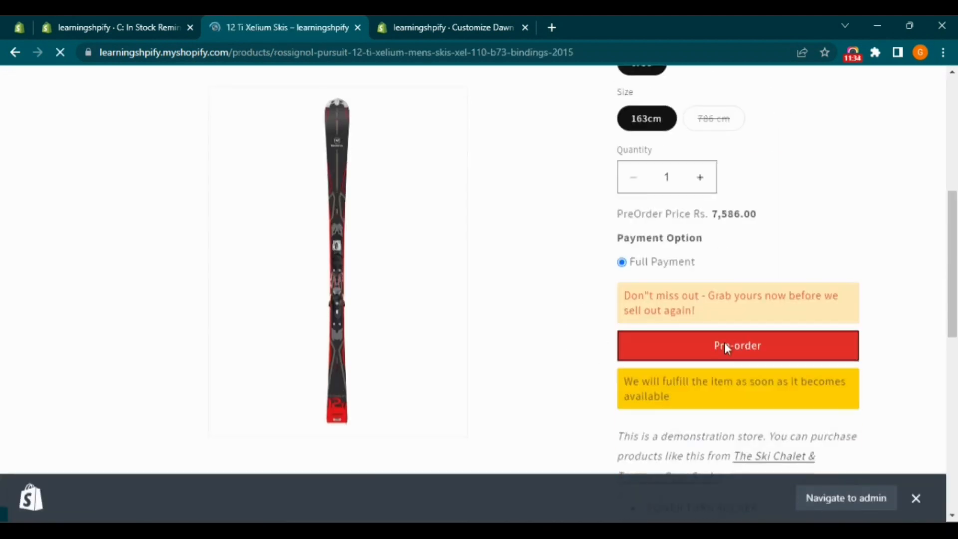
pyautogui.scroll(-2, 697, 336)
pyautogui.scroll(3, 683, 383)
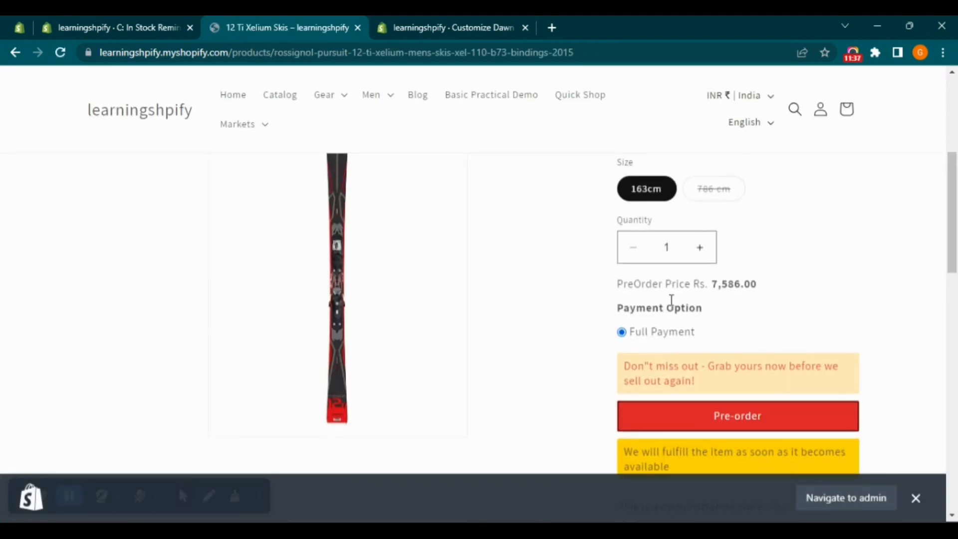
pyautogui.scroll(5, 681, 370)
pyautogui.scroll(-7, 681, 370)
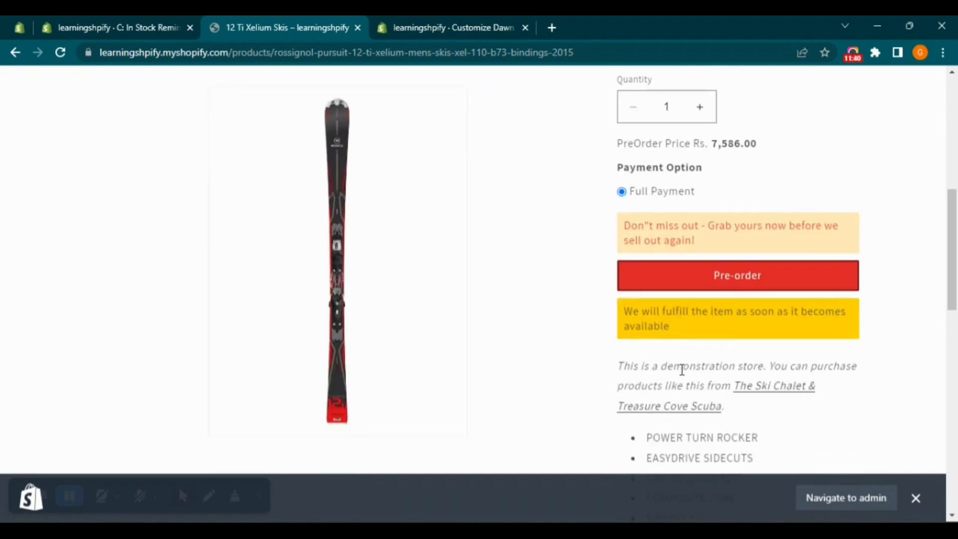
pyautogui.scroll(7, 680, 372)
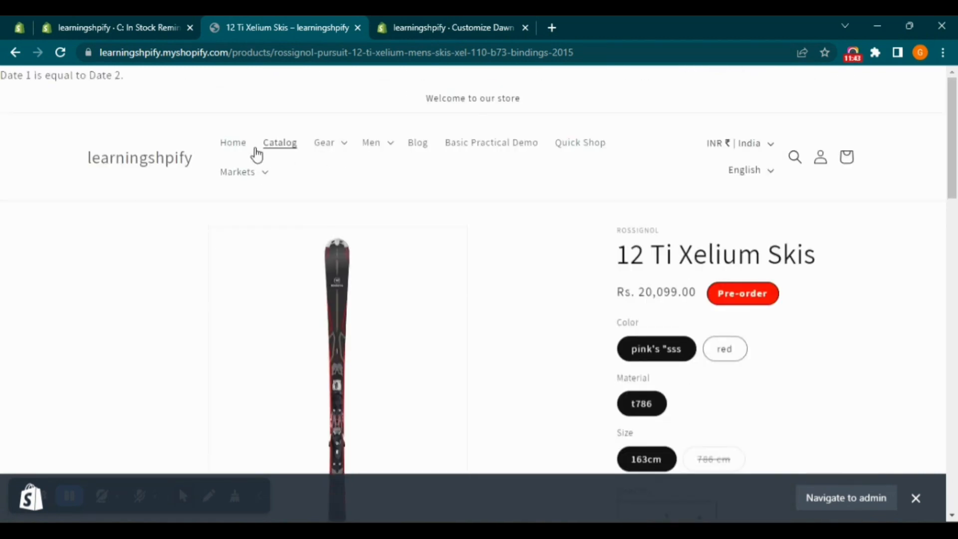
pyautogui.click(293, 146)
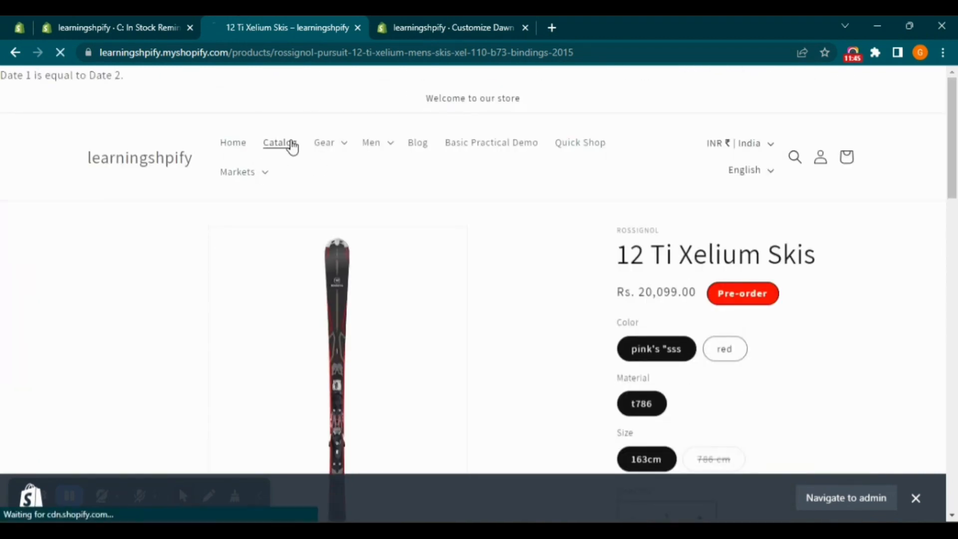
# Open the availability email signup form for the 14k Dangling Obsidian Earrings from the catalog and close it again
pyautogui.scroll(-6, 787, 381)
pyautogui.click(720, 332)
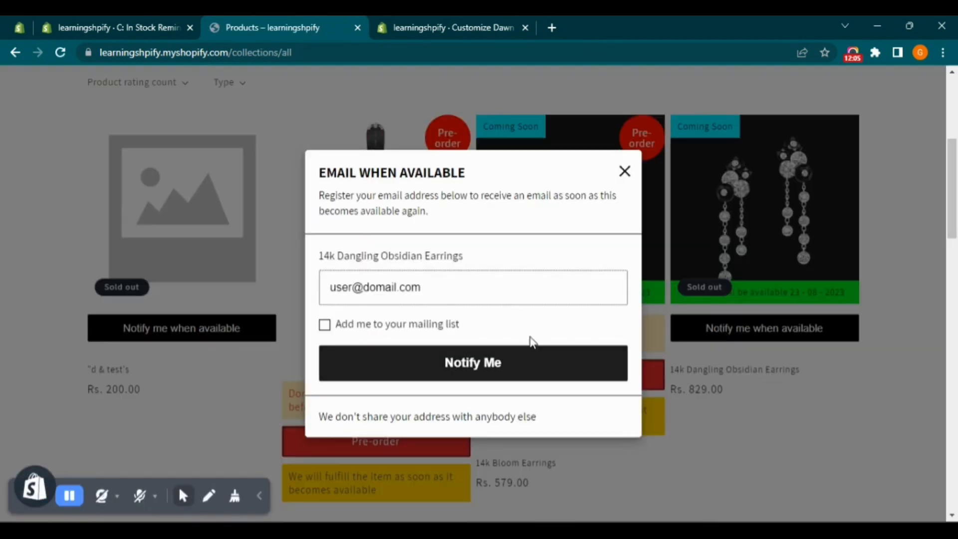
pyautogui.click(624, 172)
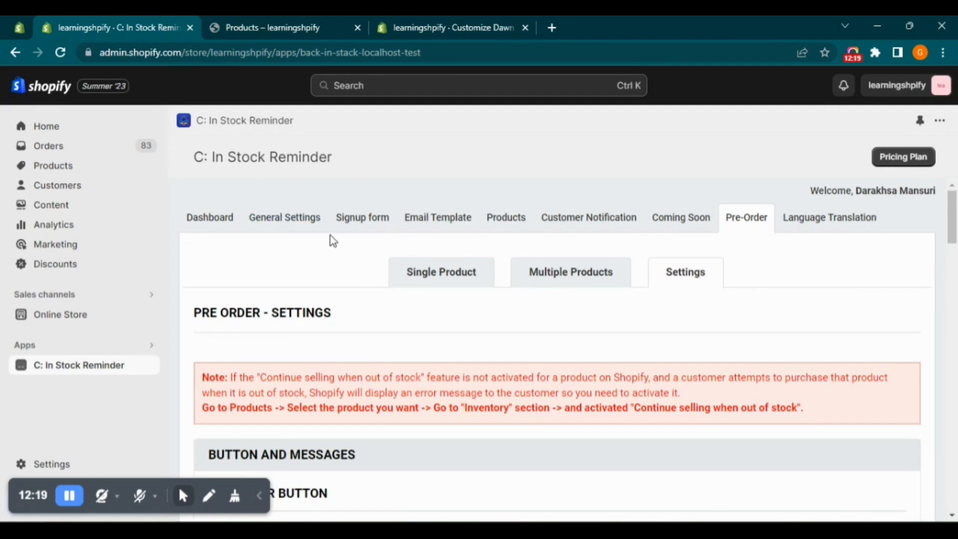
# Open the reminder app's General Settings and read the Notepad setup notes on missing Notify Me and Pre-Order buttons in product listings
pyautogui.click(295, 220)
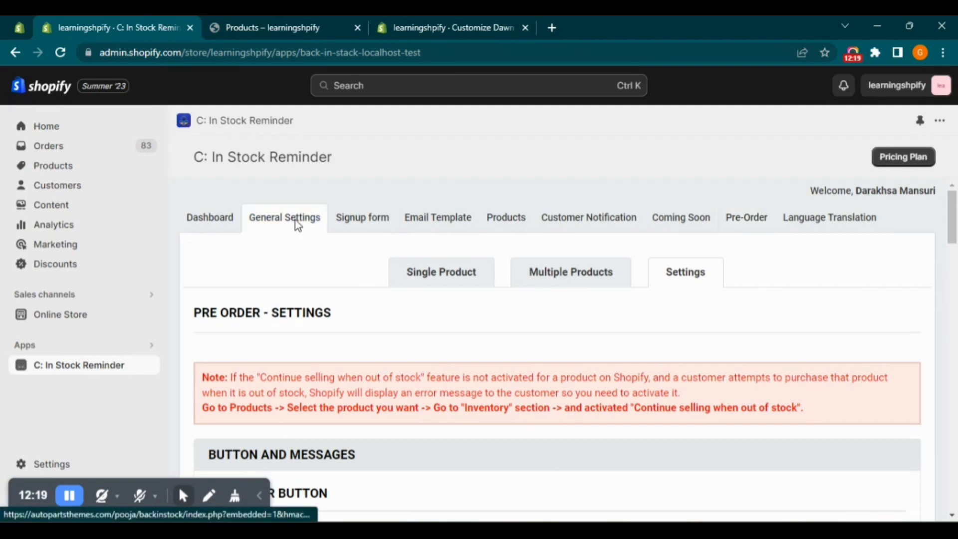
pyautogui.hotkey('alt', 'Tab')
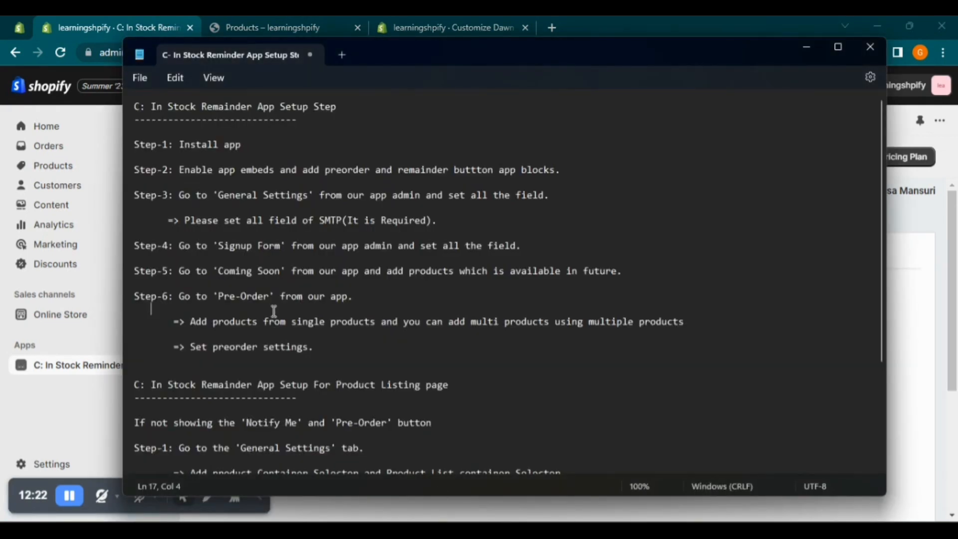
pyautogui.moveTo(330, 348); pyautogui.dragTo(134, 346)
pyautogui.scroll(-3, 201, 381)
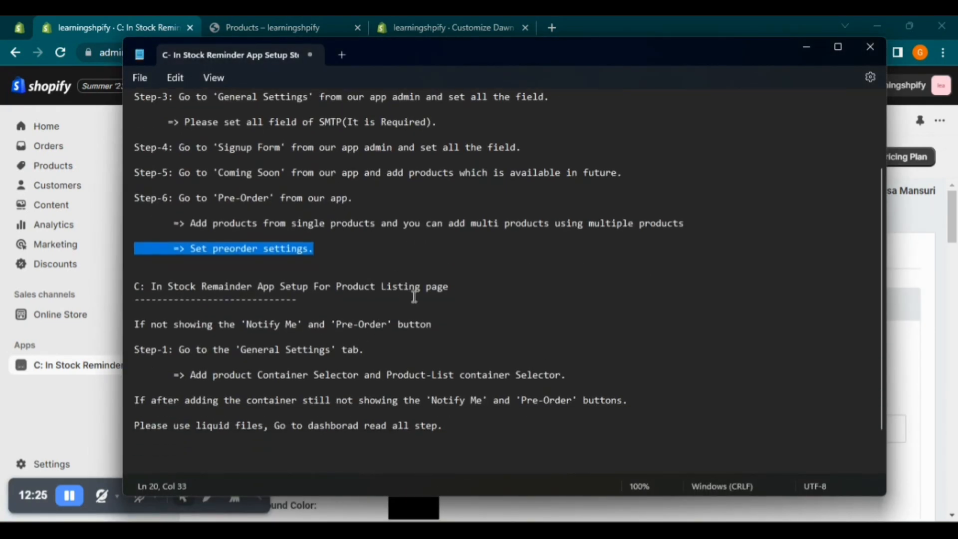
pyautogui.moveTo(451, 289); pyautogui.dragTo(135, 288)
pyautogui.moveTo(135, 324); pyautogui.dragTo(440, 324)
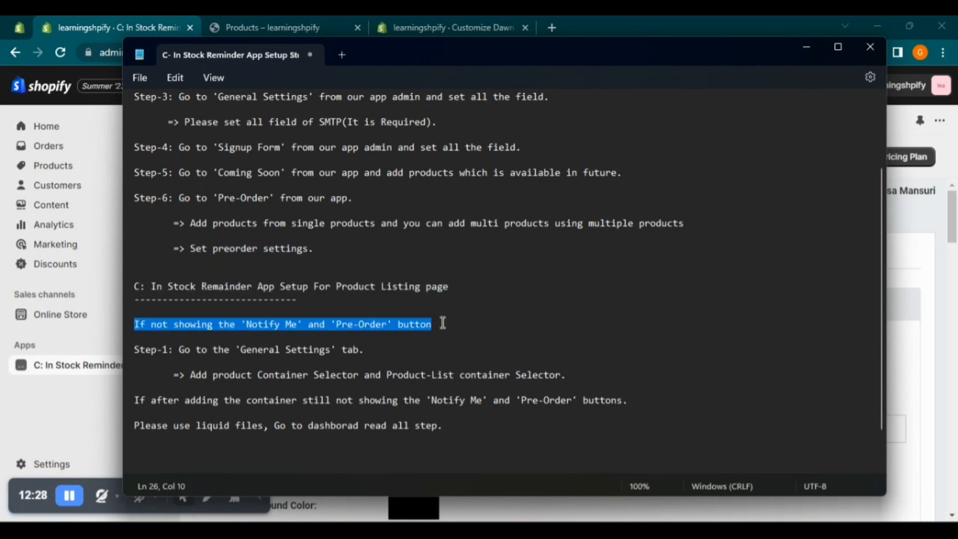
pyautogui.click(443, 324)
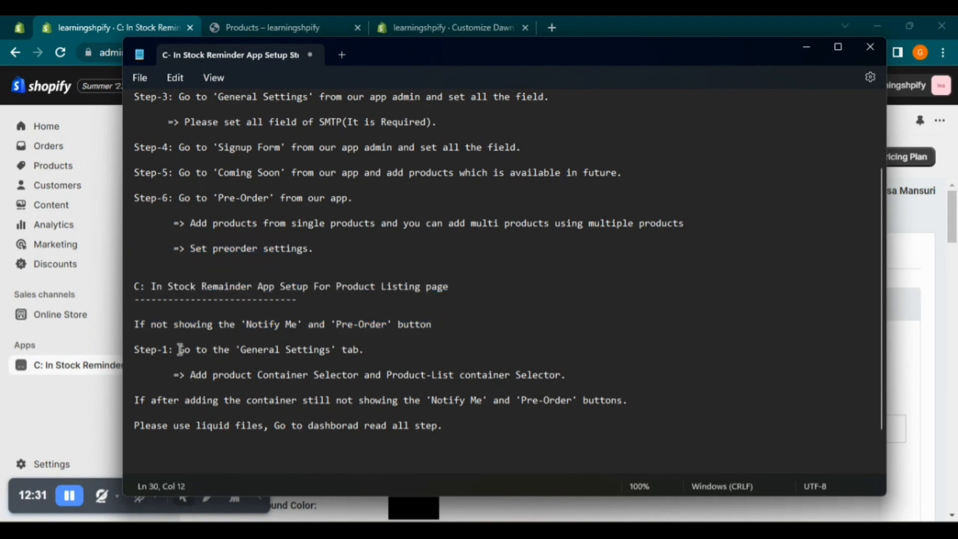
pyautogui.moveTo(180, 350); pyautogui.dragTo(376, 349)
pyautogui.hotkey('alt', 'Tab')
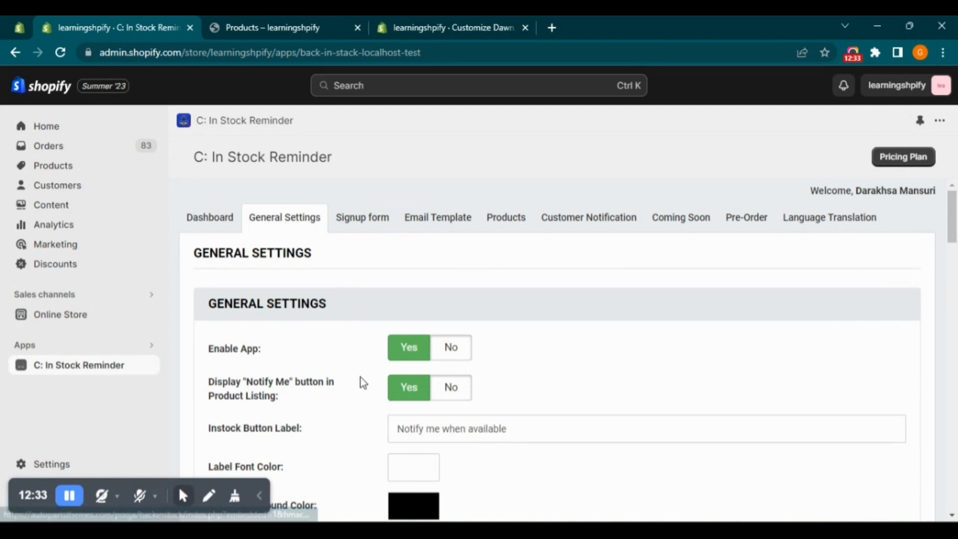
# Read the note about the container selectors and locate the Product Container Selector and Product-listing Selector in the app's General Settings
pyautogui.hotkey('alt', 'Tab')
pyautogui.moveTo(190, 375); pyautogui.dragTo(578, 374)
pyautogui.hotkey('alt', 'Tab')
pyautogui.scroll(-8, 379, 394)
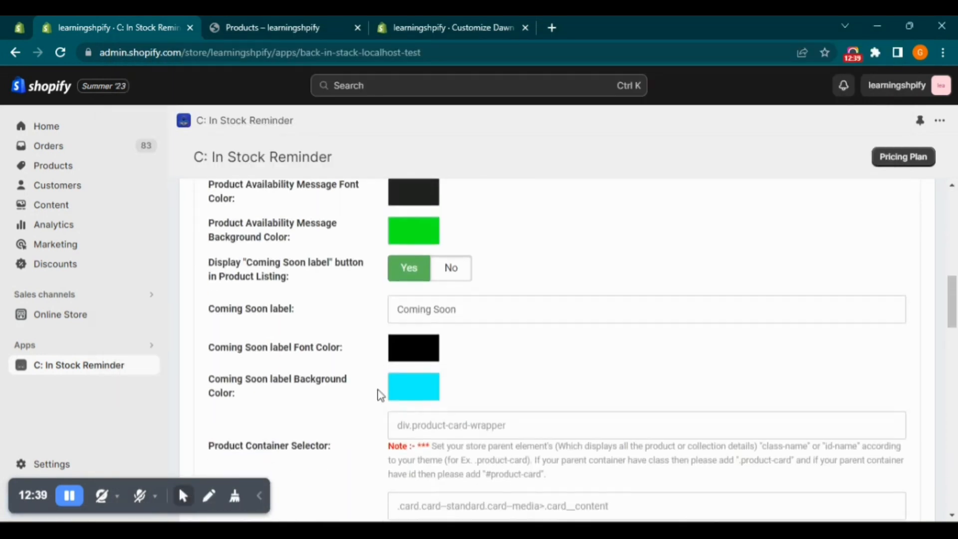
pyautogui.scroll(-3, 383, 359)
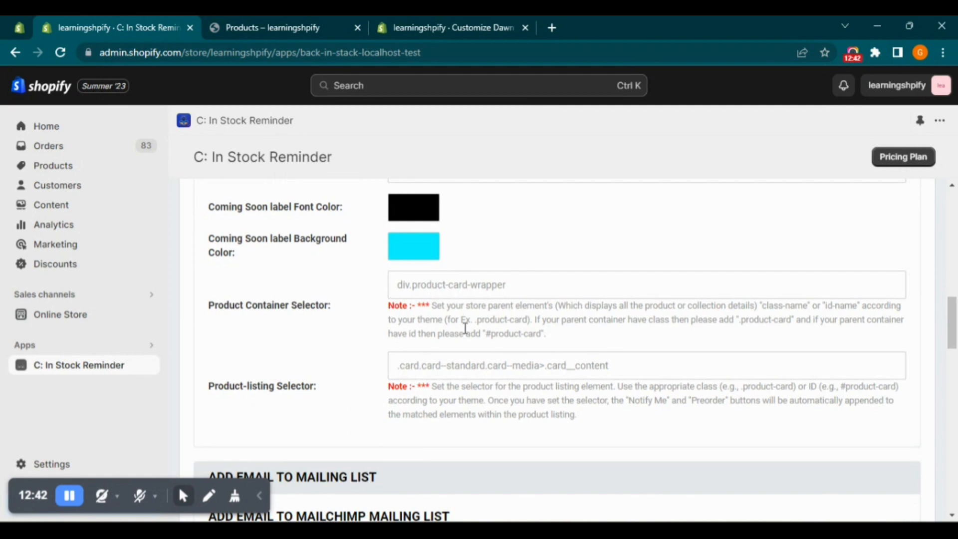
pyautogui.hotkey('alt', 'Tab')
pyautogui.click(445, 376)
pyautogui.hotkey('alt', 'Tab')
# Inspect the 12 Ti Xelium Skis pre-order button in the storefront catalog and copy the class product-card-wrapper from its enclosing card element
pyautogui.click(410, 21)
pyautogui.click(272, 21)
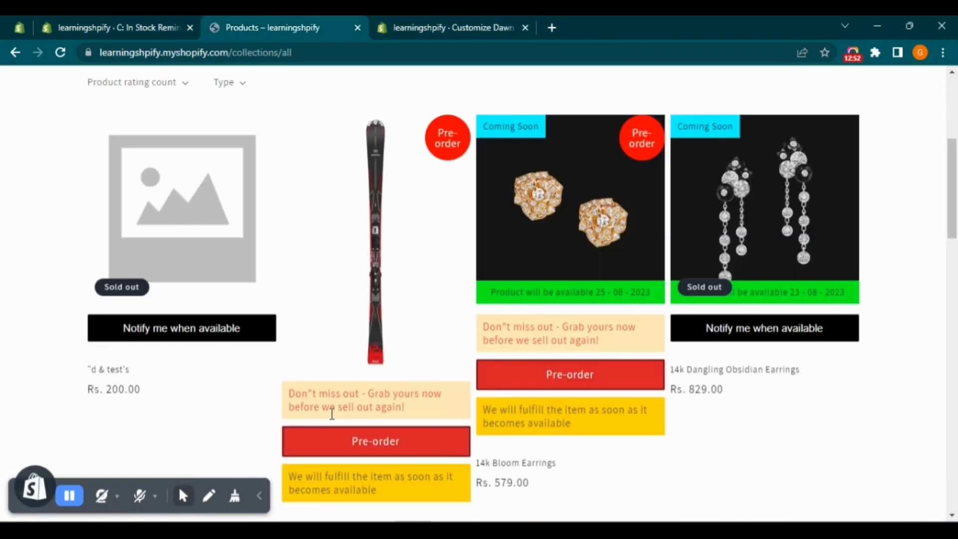
pyautogui.rightClick(392, 371)
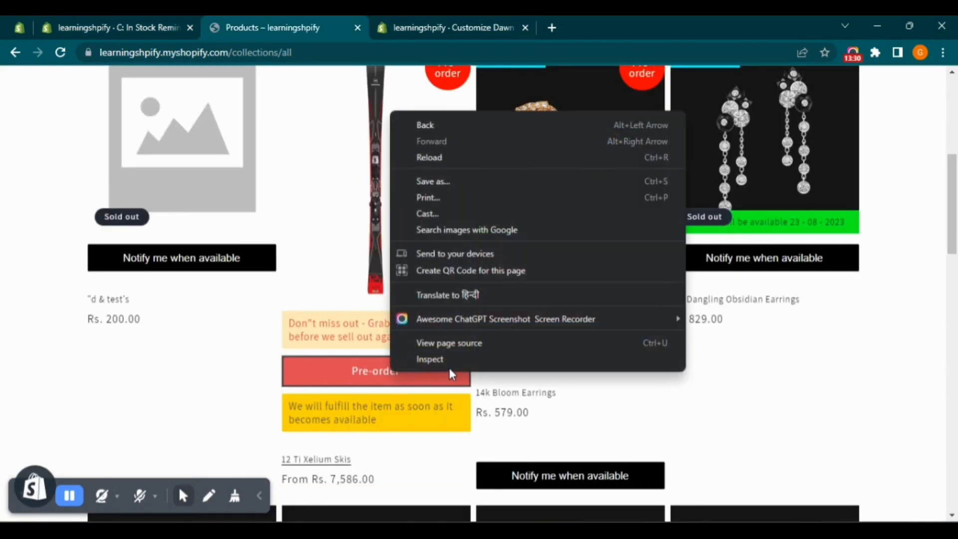
pyautogui.click(450, 359)
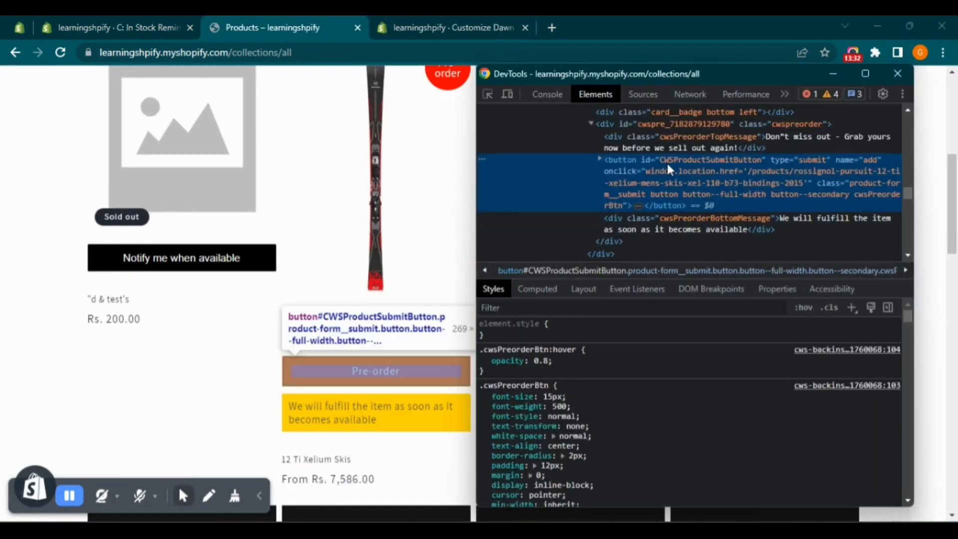
pyautogui.scroll(5, 671, 174)
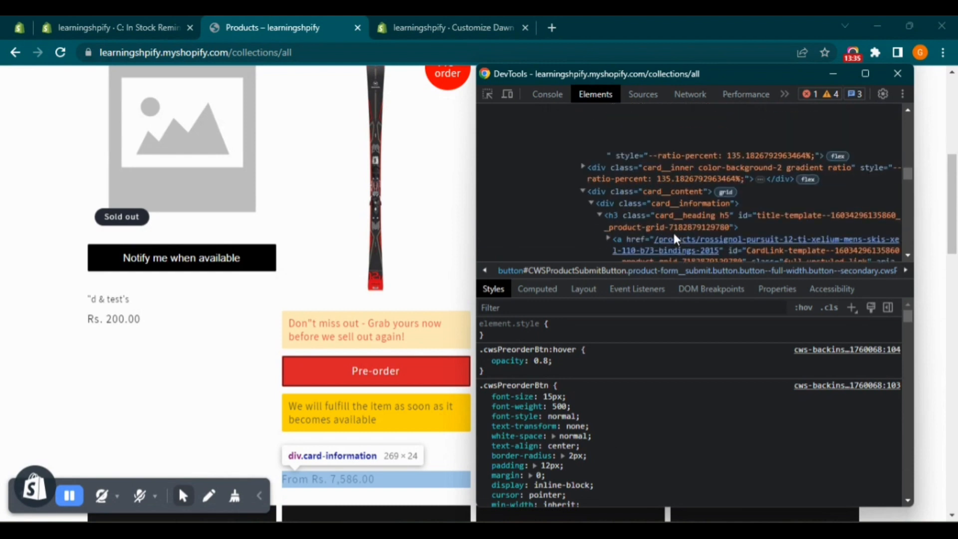
pyautogui.scroll(5, 670, 203)
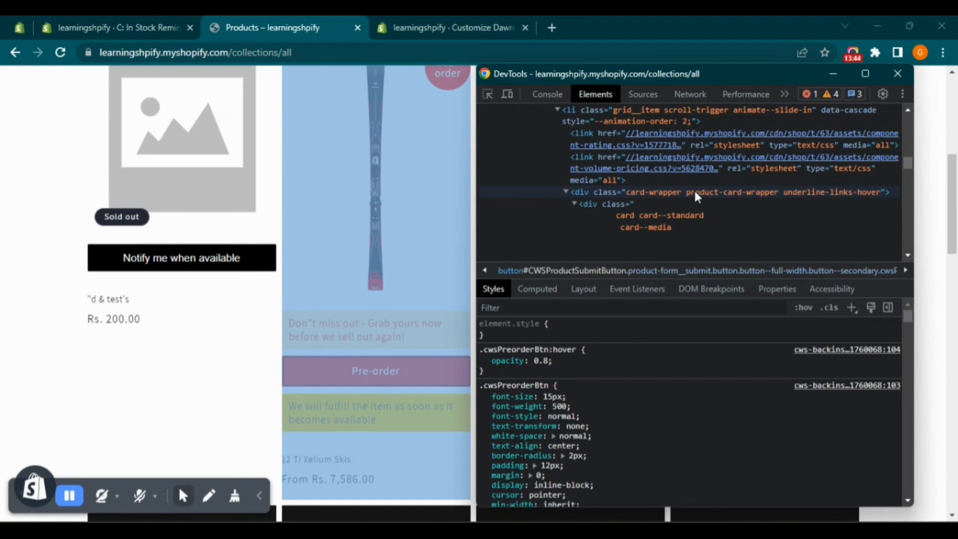
pyautogui.click(695, 192)
pyautogui.doubleClick(767, 194)
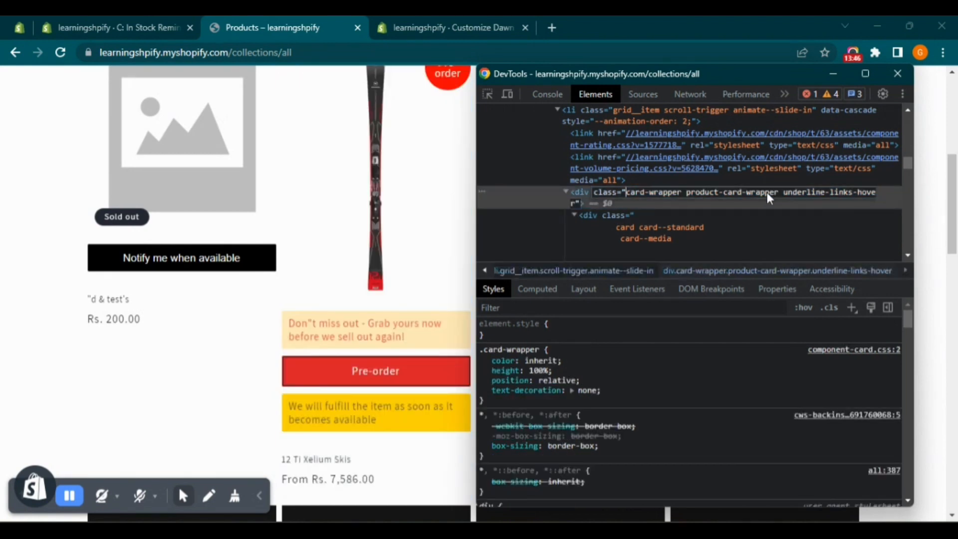
pyautogui.click(779, 194)
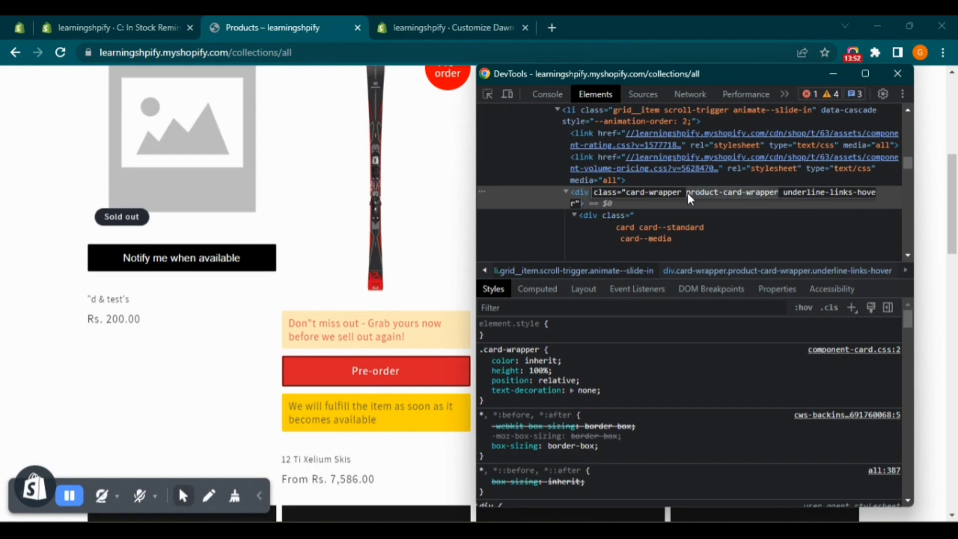
# Set the Product Container Selector in the reminder app's General Settings to div.product-card-wrapper
pyautogui.click(127, 20)
pyautogui.click(468, 297)
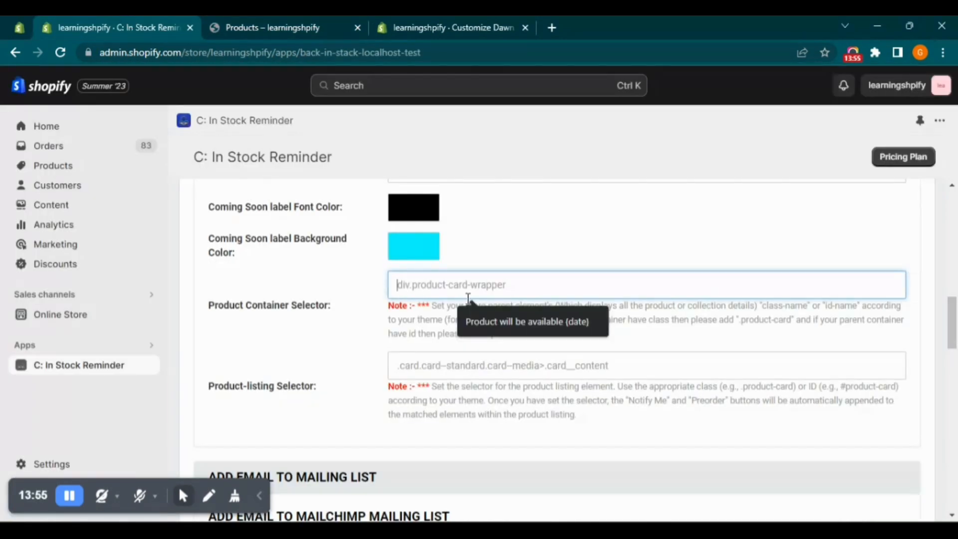
pyautogui.write('div.')
pyautogui.write('product-card-wrapper')
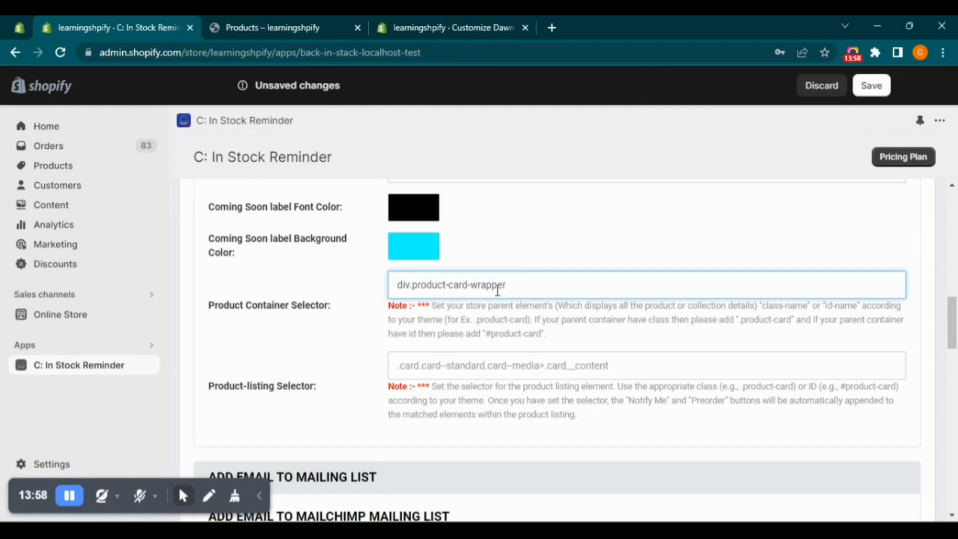
# Examine the pre-order block's parent elements in the catalog page's DevTools, from the card__content div up to the card container's classes
pyautogui.click(240, 22)
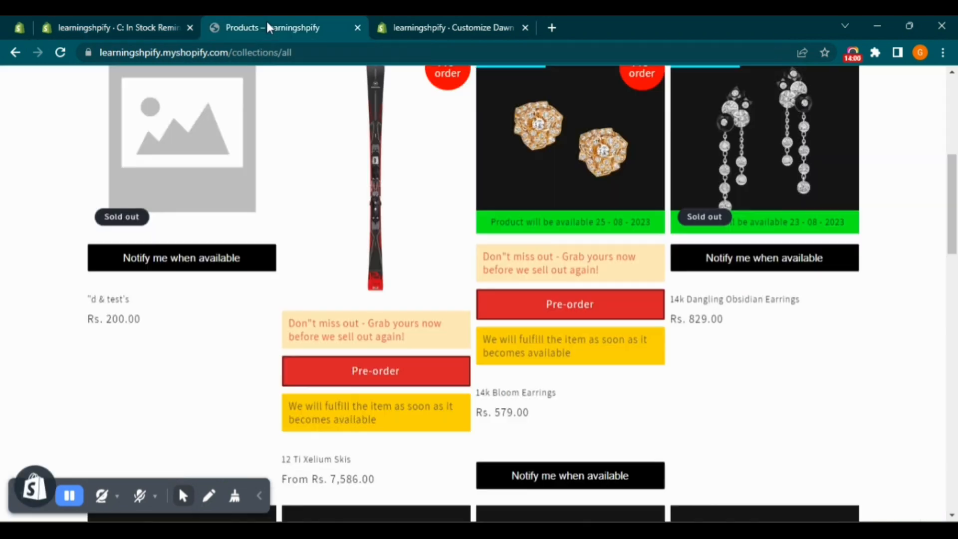
pyautogui.hotkey('alt', 'Tab')
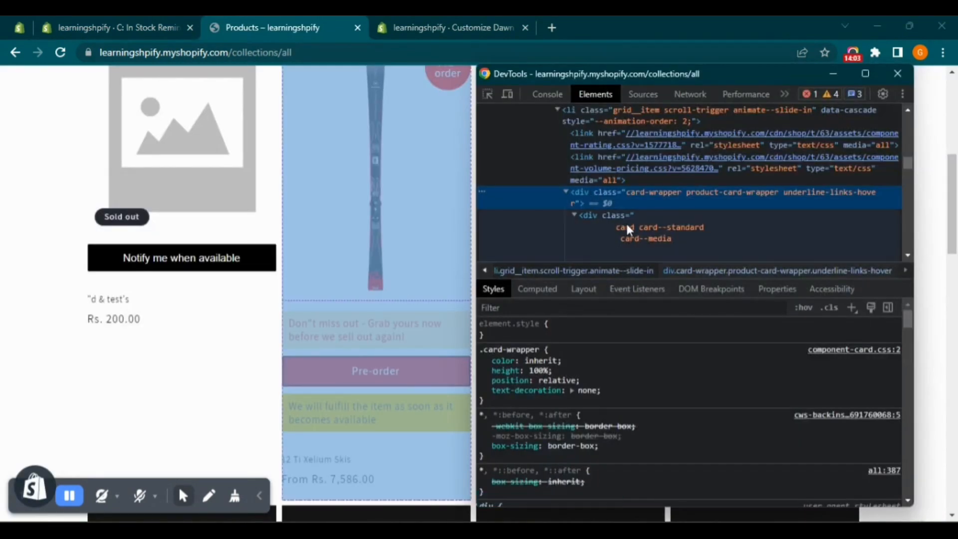
pyautogui.scroll(-5, 649, 205)
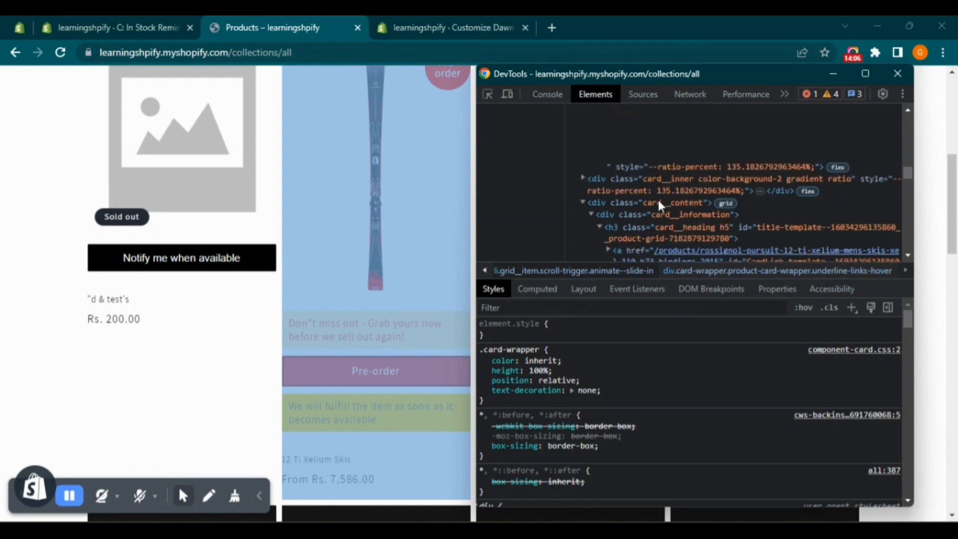
pyautogui.scroll(-3, 675, 210)
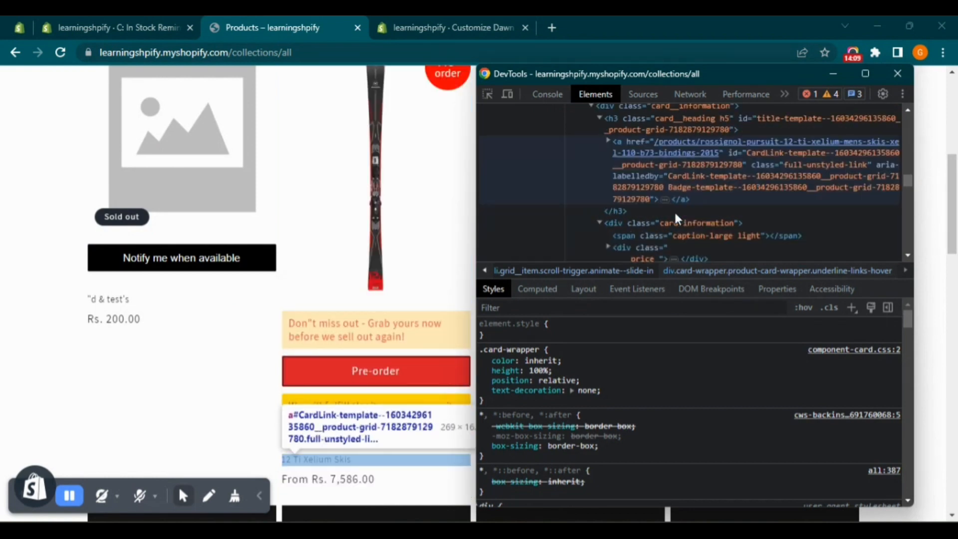
pyautogui.scroll(-4, 674, 211)
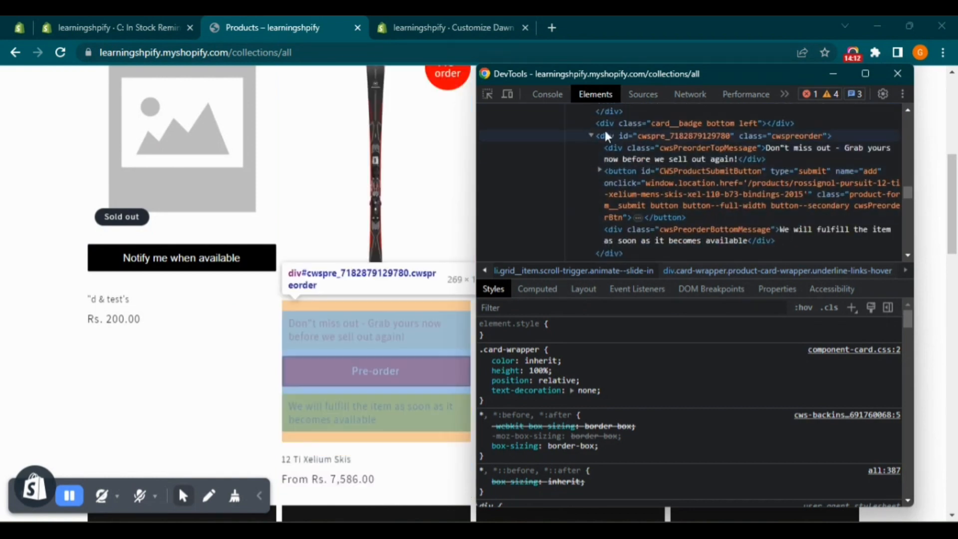
pyautogui.click(592, 135)
pyautogui.scroll(4, 614, 146)
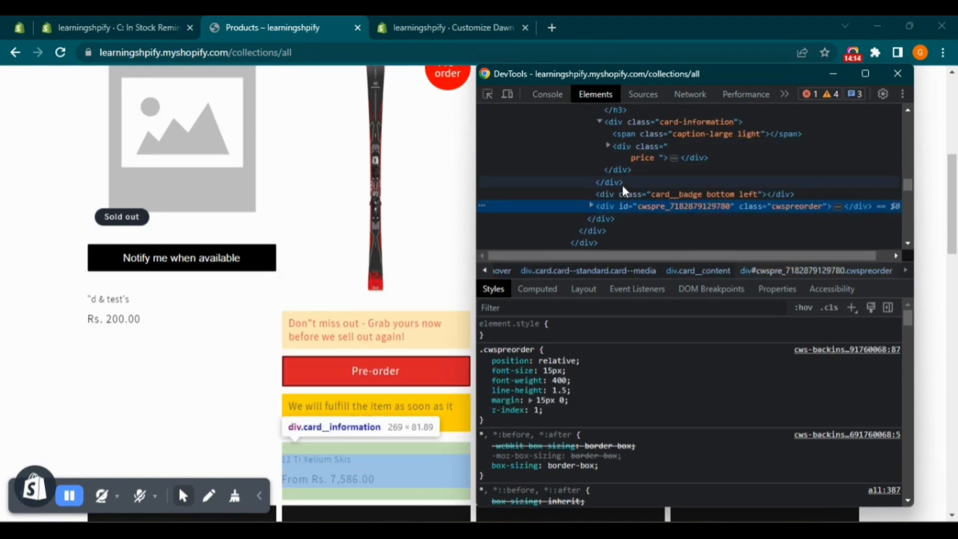
pyautogui.scroll(3, 622, 198)
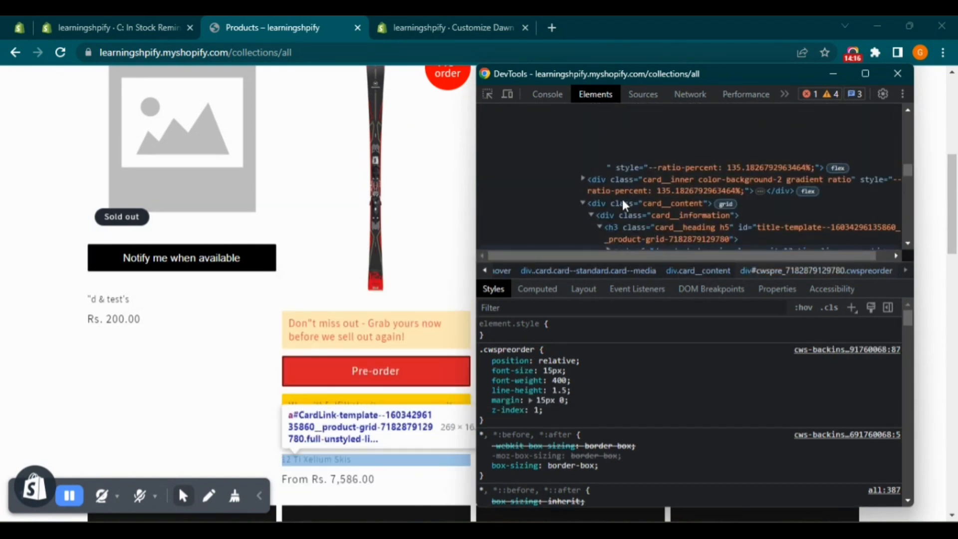
pyautogui.click(666, 204)
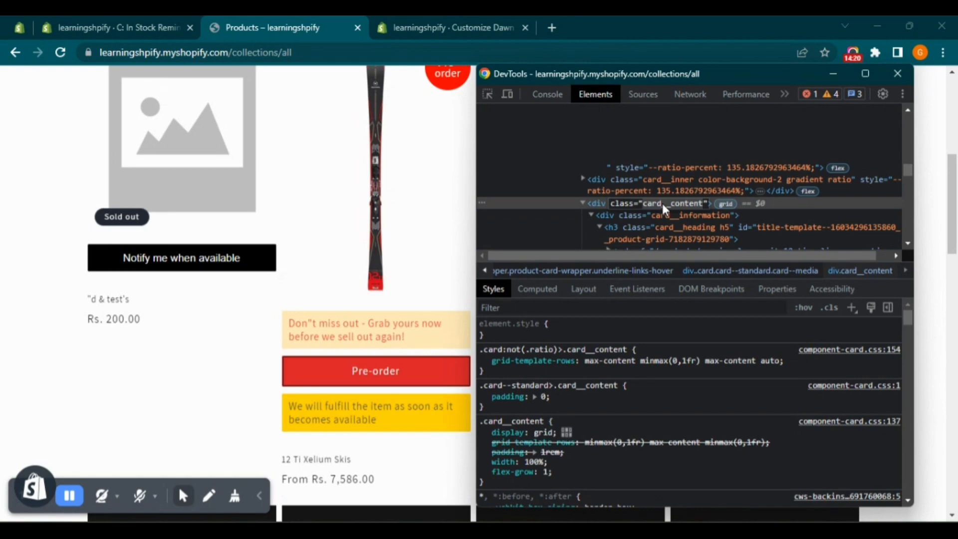
pyautogui.scroll(3, 664, 200)
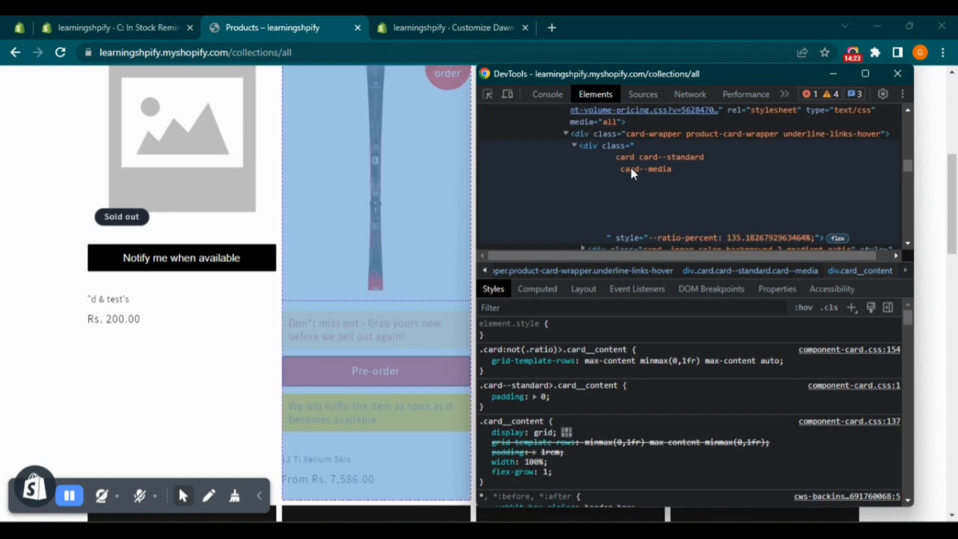
# Clear the Product-listing Selector in the reminder app's General Settings and begin its value with the class .card
pyautogui.click(135, 23)
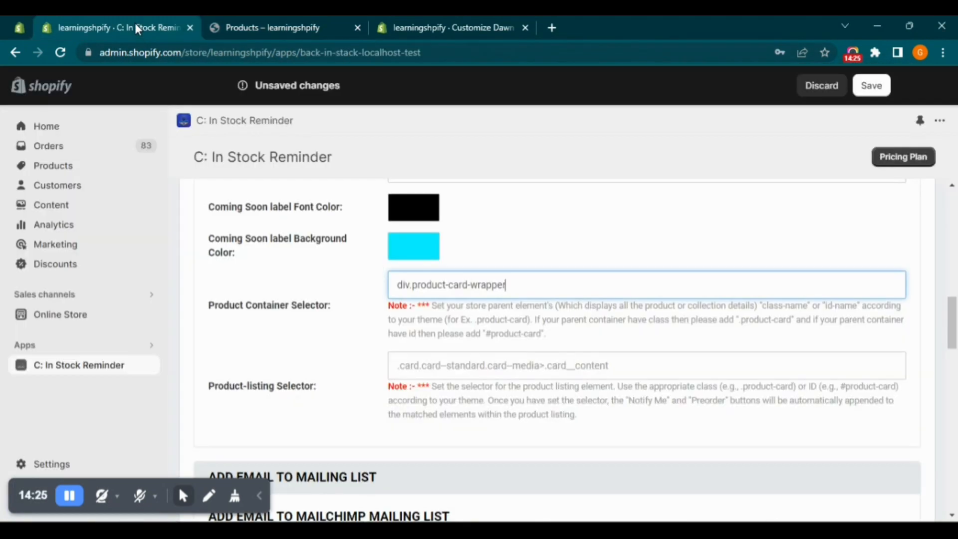
pyautogui.click(469, 365)
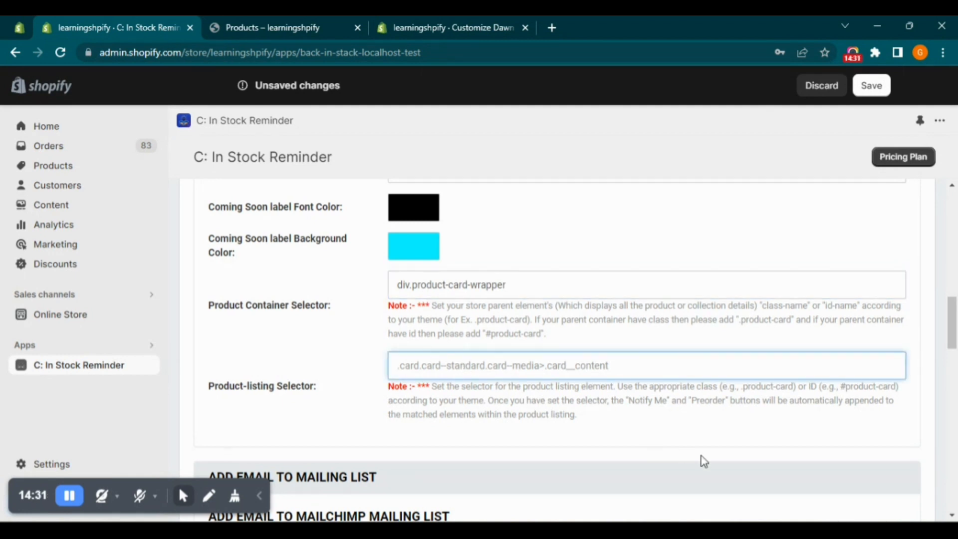
pyautogui.press('alt')
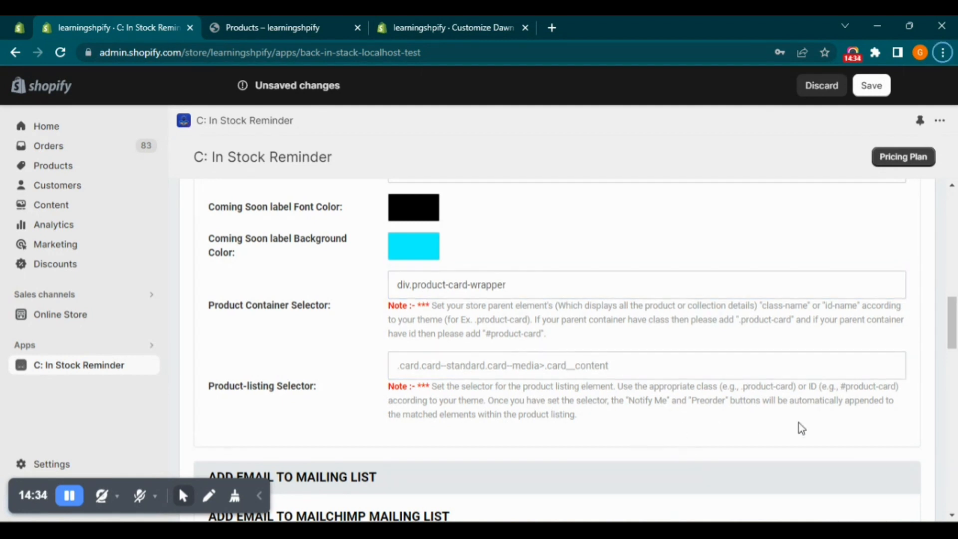
pyautogui.click(567, 372)
pyautogui.hotkey('ctrl', 'a')
pyautogui.press('BackSpace')
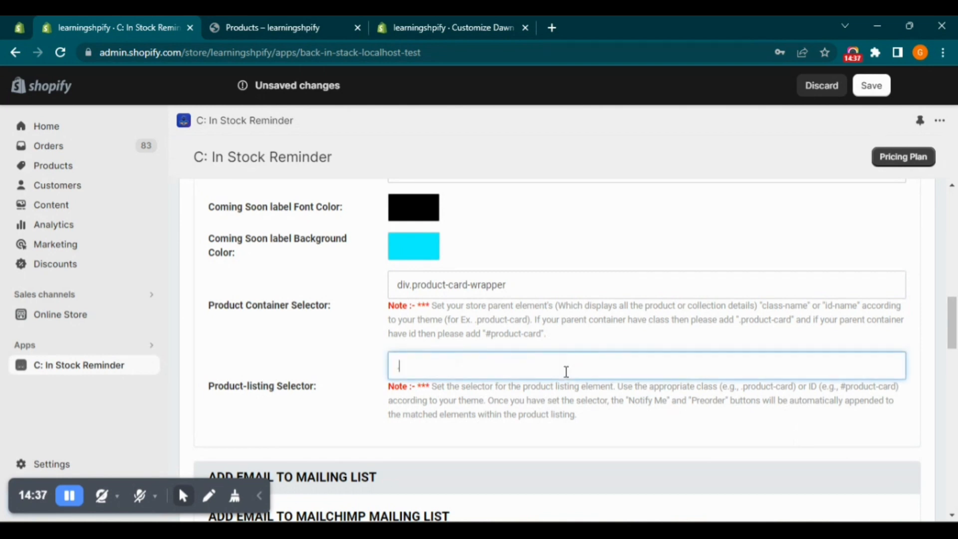
pyautogui.write('.card')
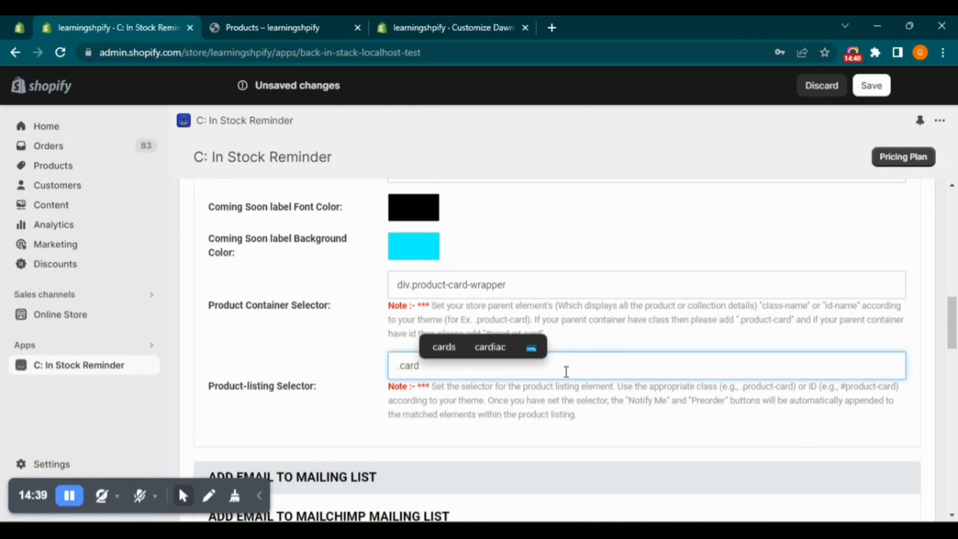
# Look up the product card's classes in DevTools and extend the Product-listing Selector to .card.card--media
pyautogui.hotkey('alt', 'Tab')
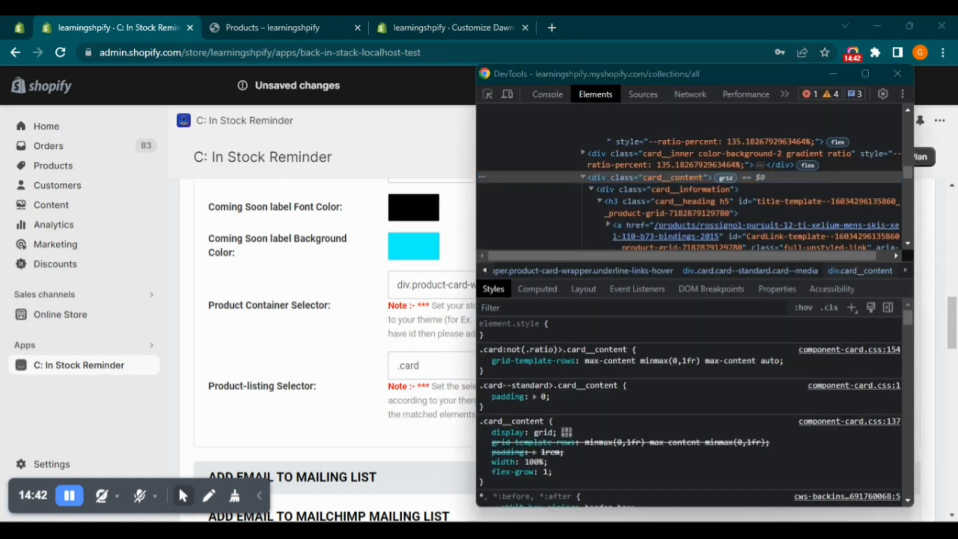
pyautogui.scroll(2, 673, 185)
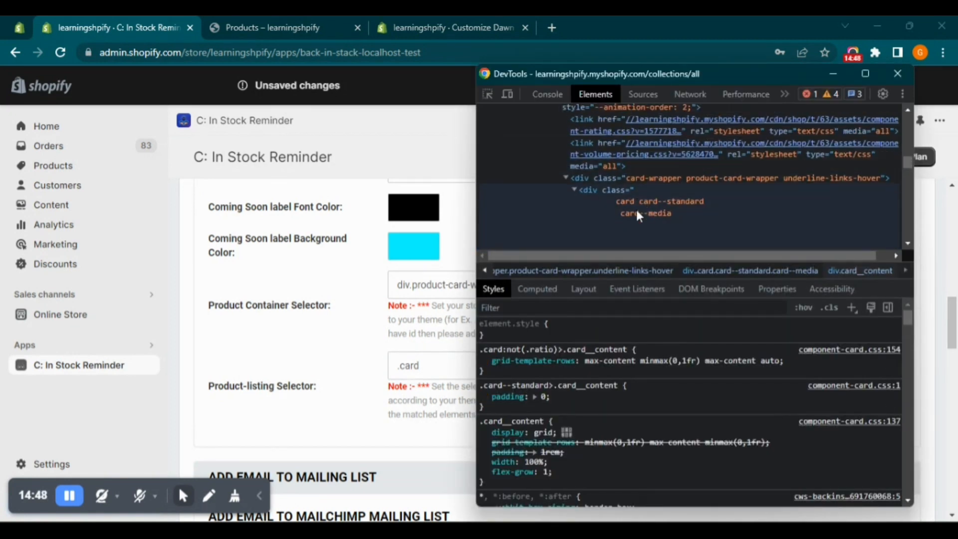
pyautogui.click(456, 364)
pyautogui.write('.')
pyautogui.hotkey('alt', 'Tab')
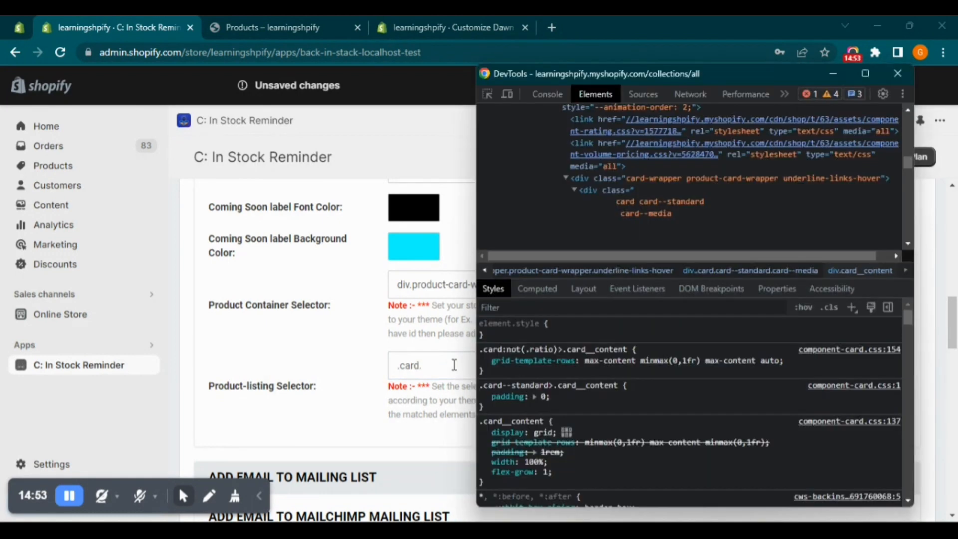
pyautogui.click(454, 365)
pyautogui.write('card')
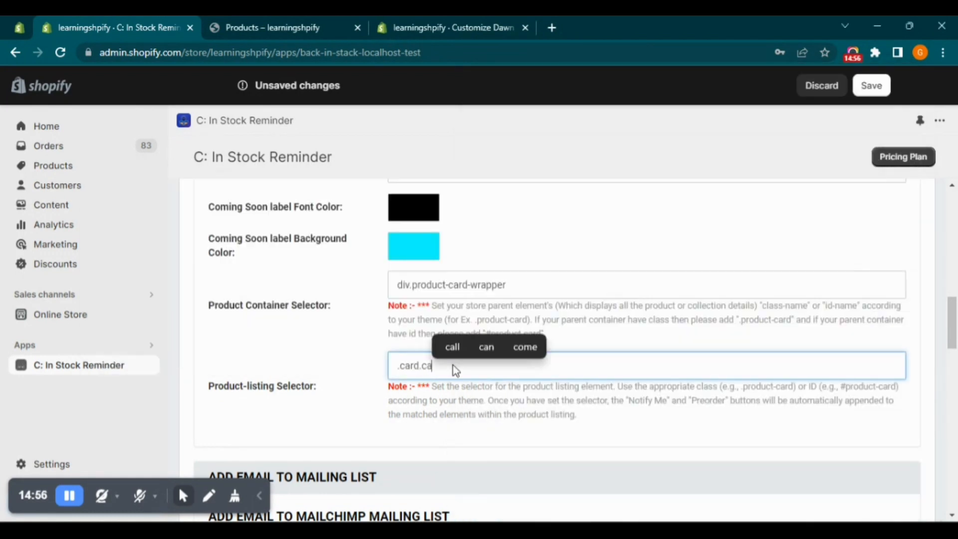
pyautogui.write('--media')
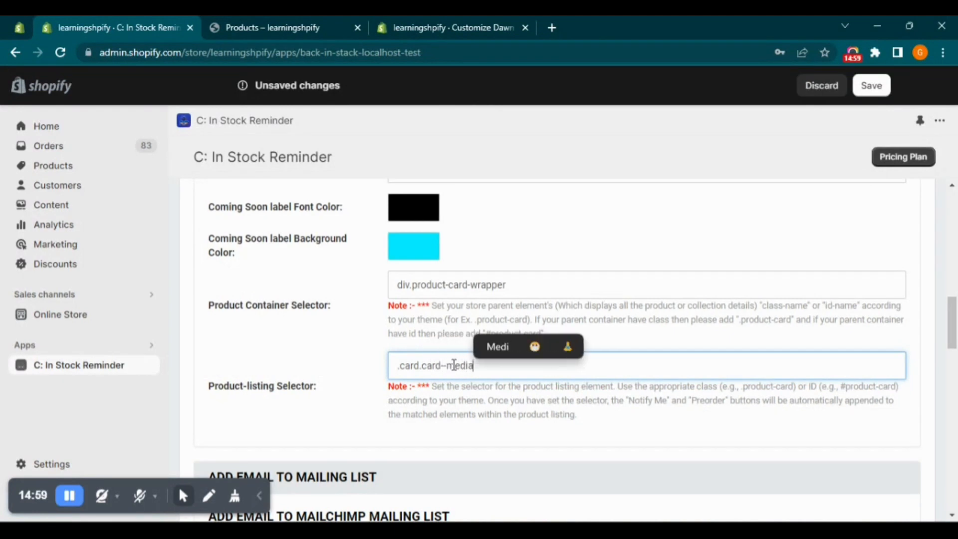
pyautogui.write('>card__content')
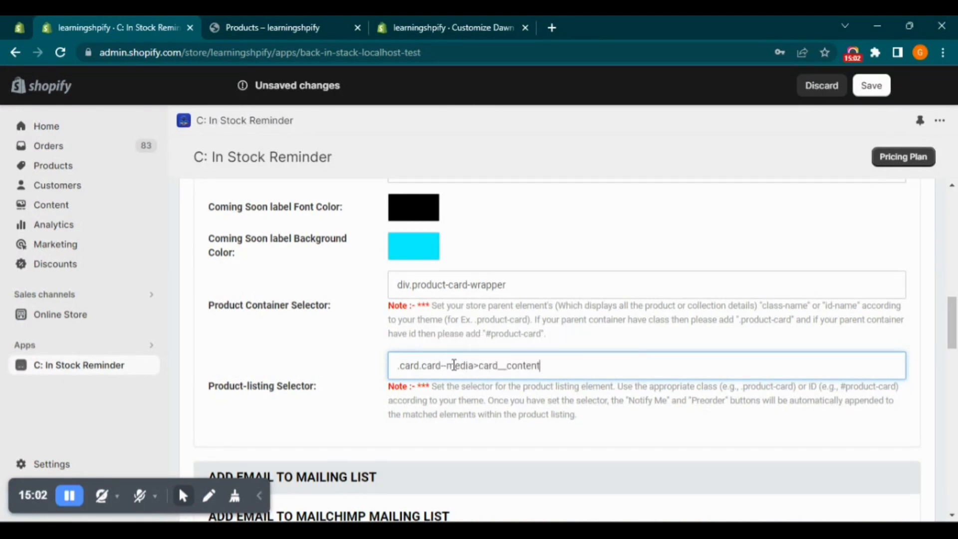
# Complete the Product-listing Selector as .card.card--media>.card__content and save the app's General Settings
pyautogui.write('.')
pyautogui.moveTo(543, 365); pyautogui.dragTo(380, 364)
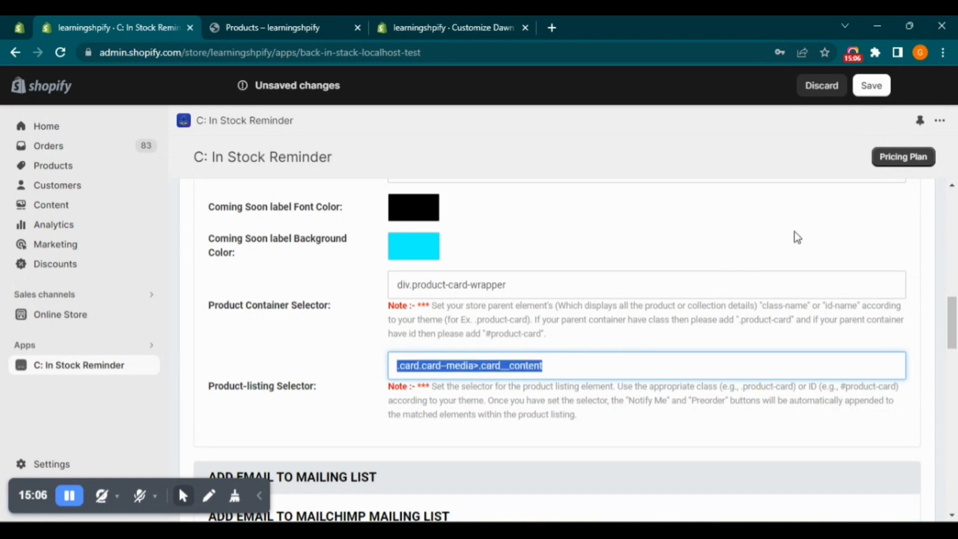
pyautogui.click(886, 92)
pyautogui.click(886, 92)
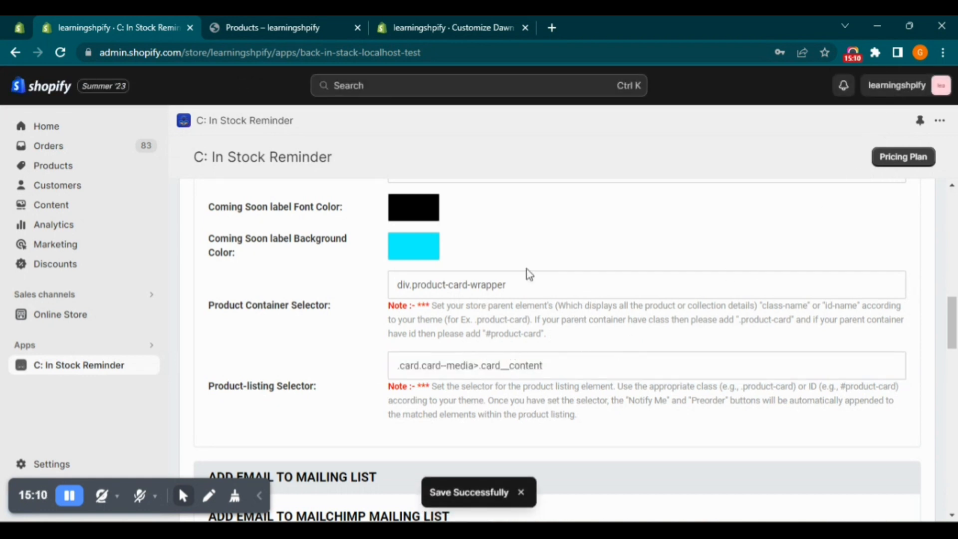
# Check the product buttons in the storefront catalog and read the setup note about using liquid files if the buttons are still missing
pyautogui.click(434, 20)
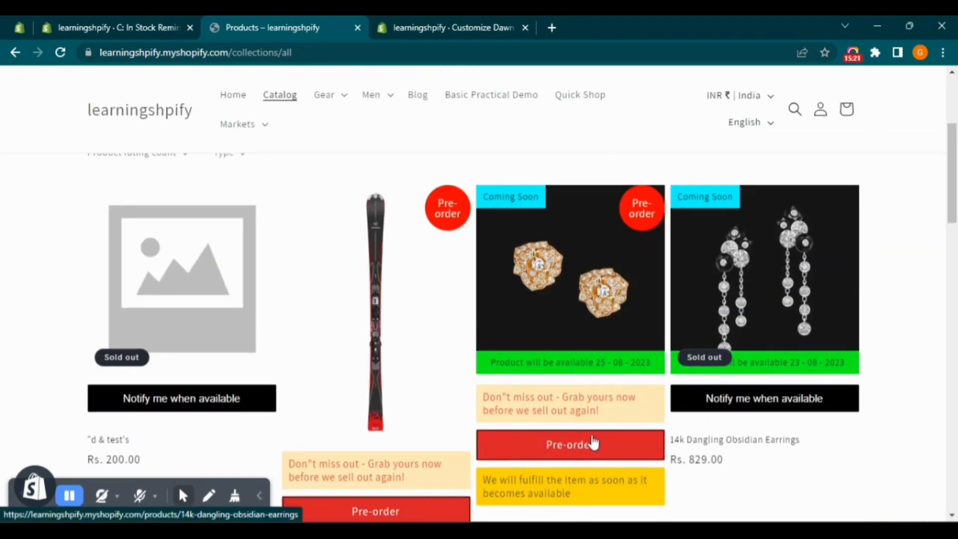
pyautogui.scroll(-1, 529, 441)
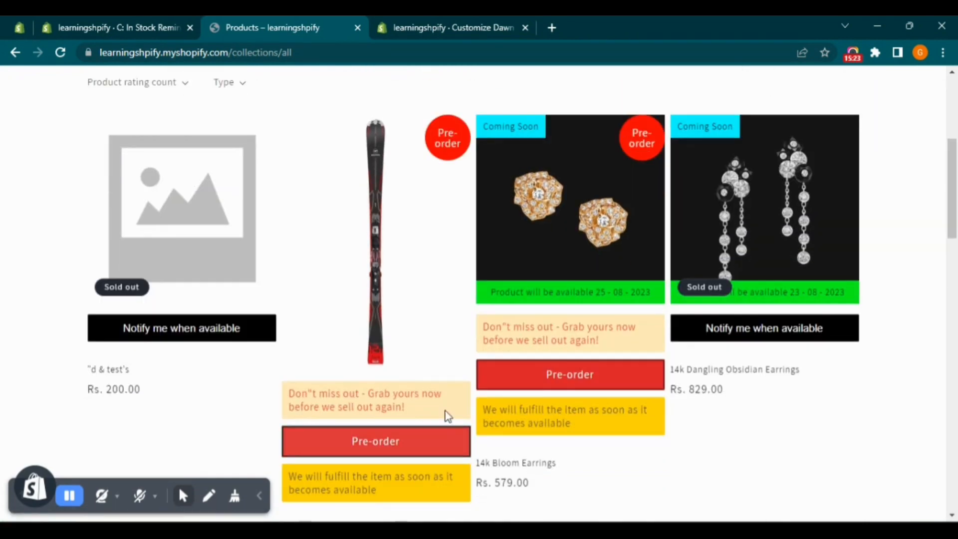
pyautogui.click(614, 530)
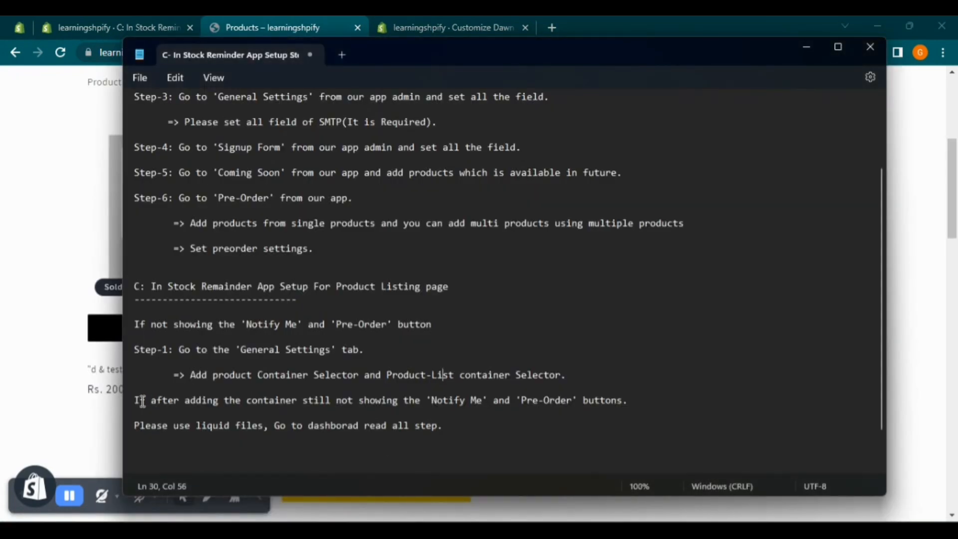
pyautogui.moveTo(147, 399); pyautogui.dragTo(283, 412)
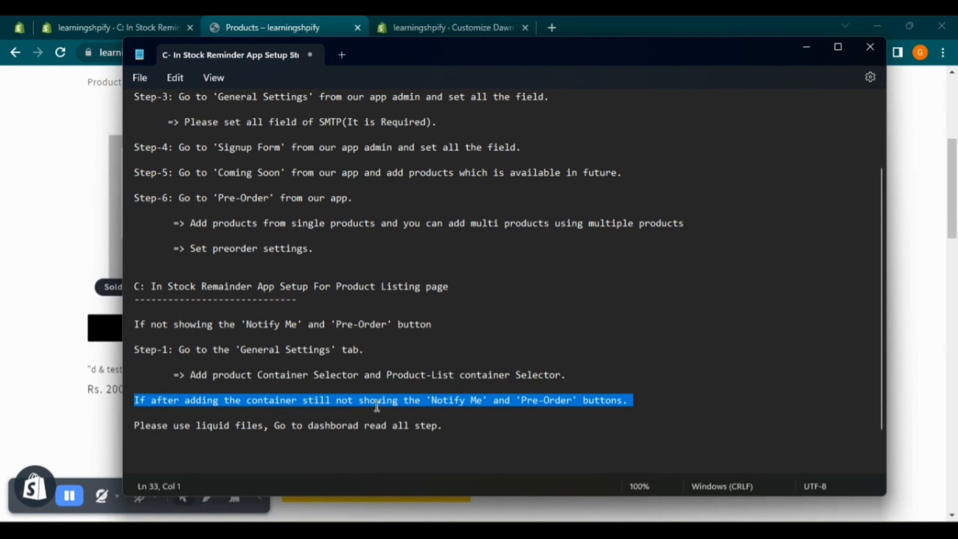
pyautogui.moveTo(378, 405); pyautogui.dragTo(632, 399)
pyautogui.click(632, 400)
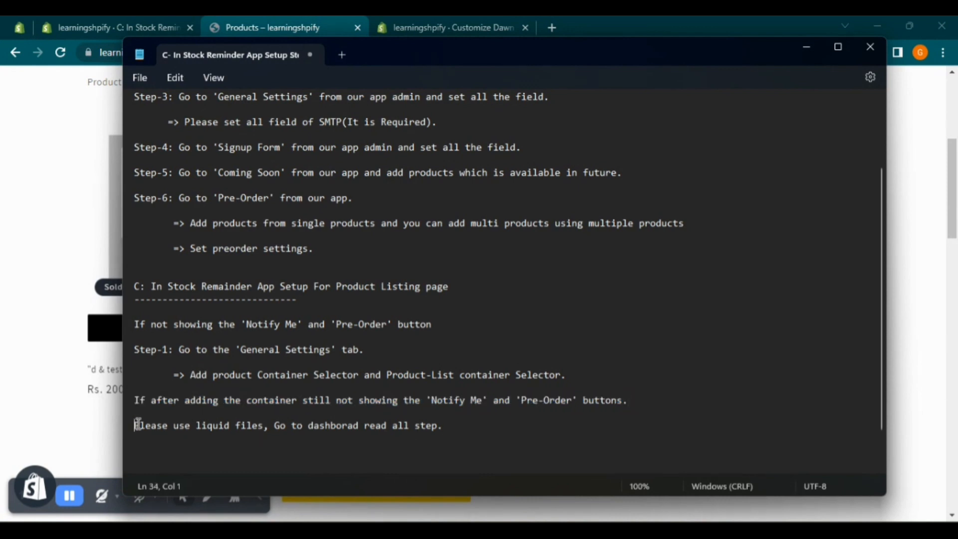
pyautogui.moveTo(137, 424); pyautogui.dragTo(337, 440)
pyautogui.click(447, 430)
# Open the reminder app's dashboard and locate the section on showing the app on the product list page via liquid snippets
pyautogui.hotkey('alt', 'Tab')
pyautogui.click(128, 24)
pyautogui.scroll(12, 276, 272)
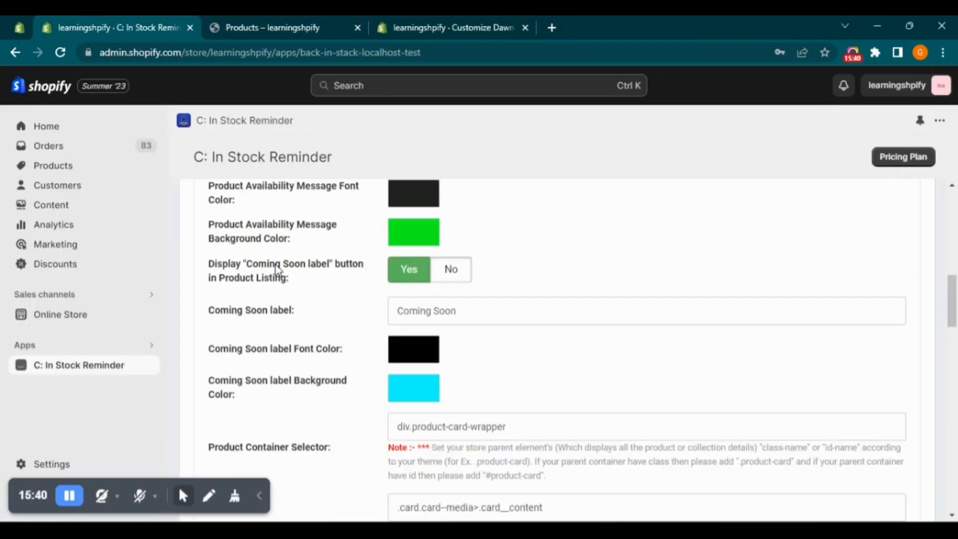
pyautogui.click(215, 219)
pyautogui.scroll(-10, 299, 320)
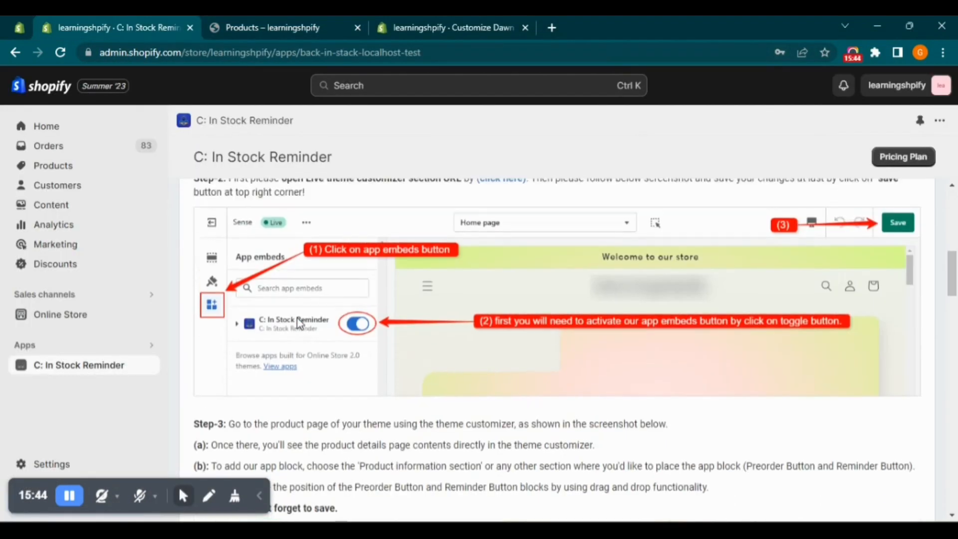
pyautogui.scroll(-5, 301, 330)
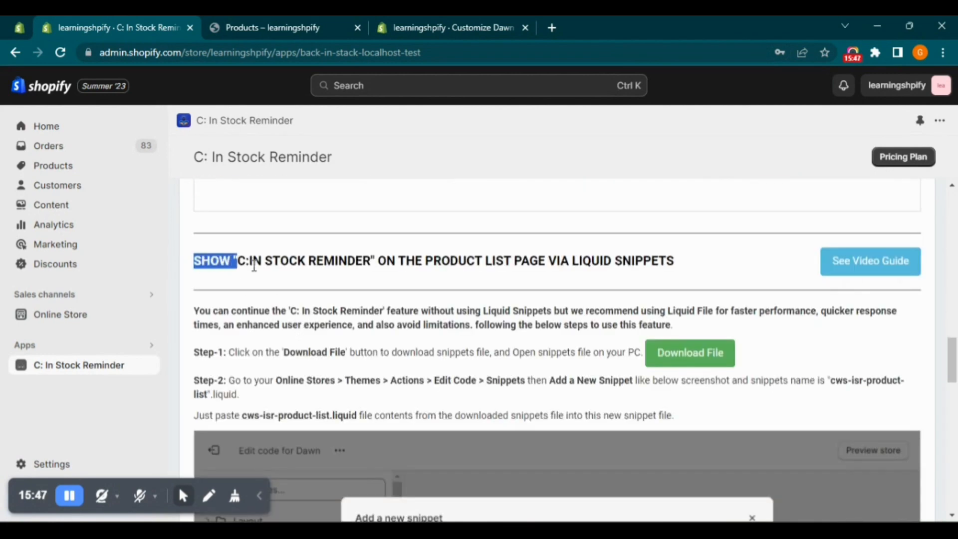
pyautogui.moveTo(254, 265); pyautogui.dragTo(691, 265)
pyautogui.click(692, 265)
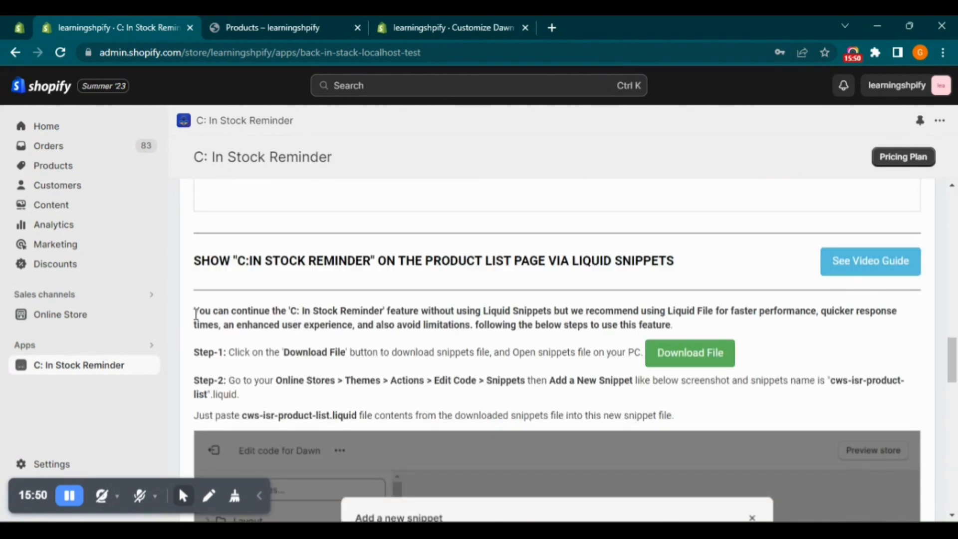
# Read the liquid snippet instructions, from downloading the snippets file to the shortcode and its important note about the card_product parameter
pyautogui.moveTo(196, 314); pyautogui.dragTo(694, 319)
pyautogui.click(693, 319)
pyautogui.scroll(-4, 693, 319)
pyautogui.scroll(1, 662, 235)
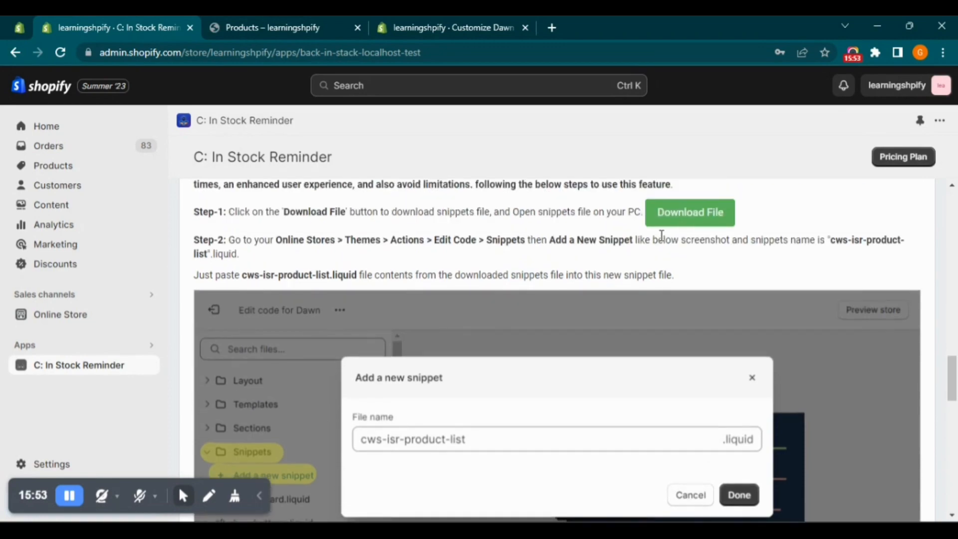
pyautogui.scroll(-9, 475, 258)
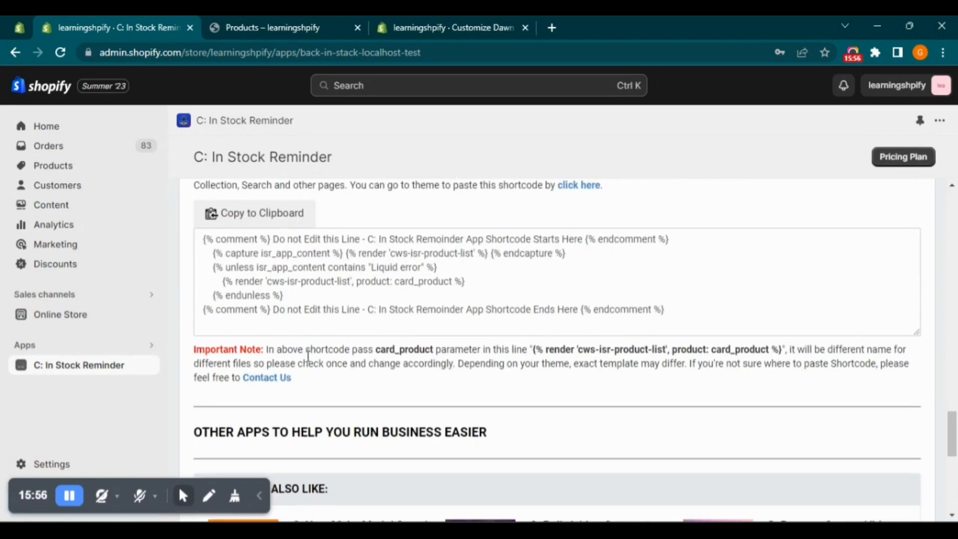